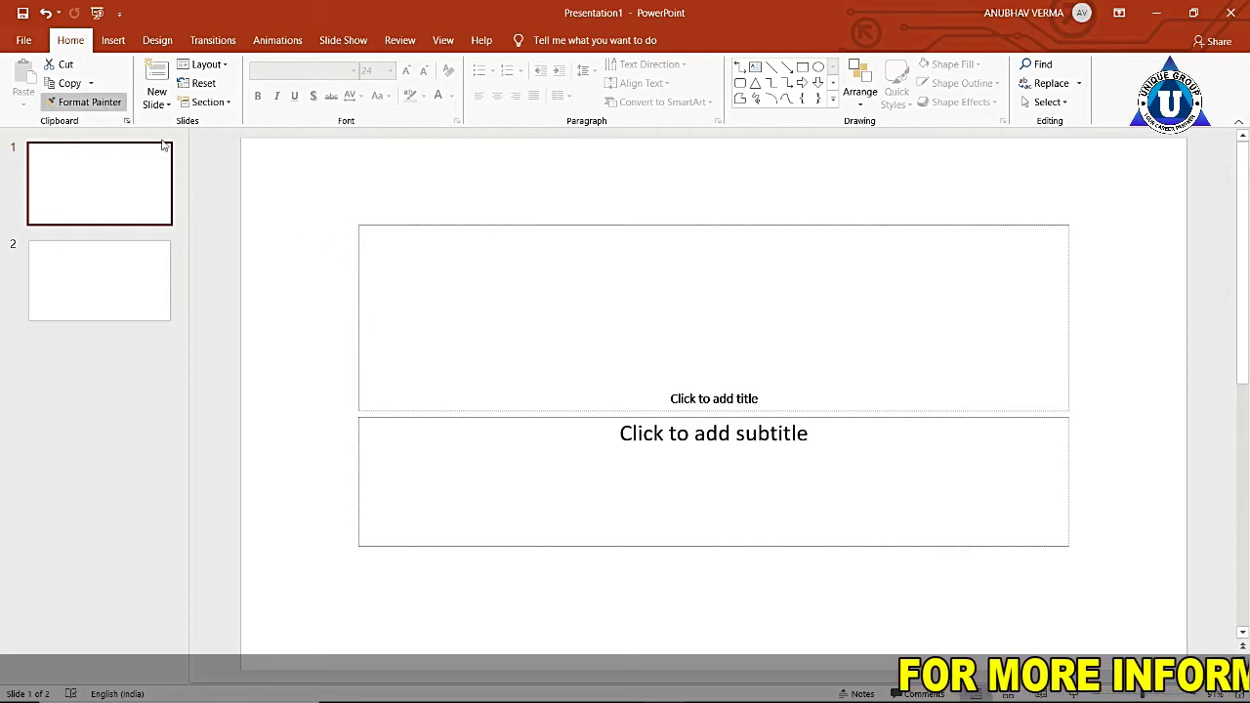
Type the title 'Powerpoint' and set it to 48 pt
{"action": "left_click", "coordinate": [556, 290]}
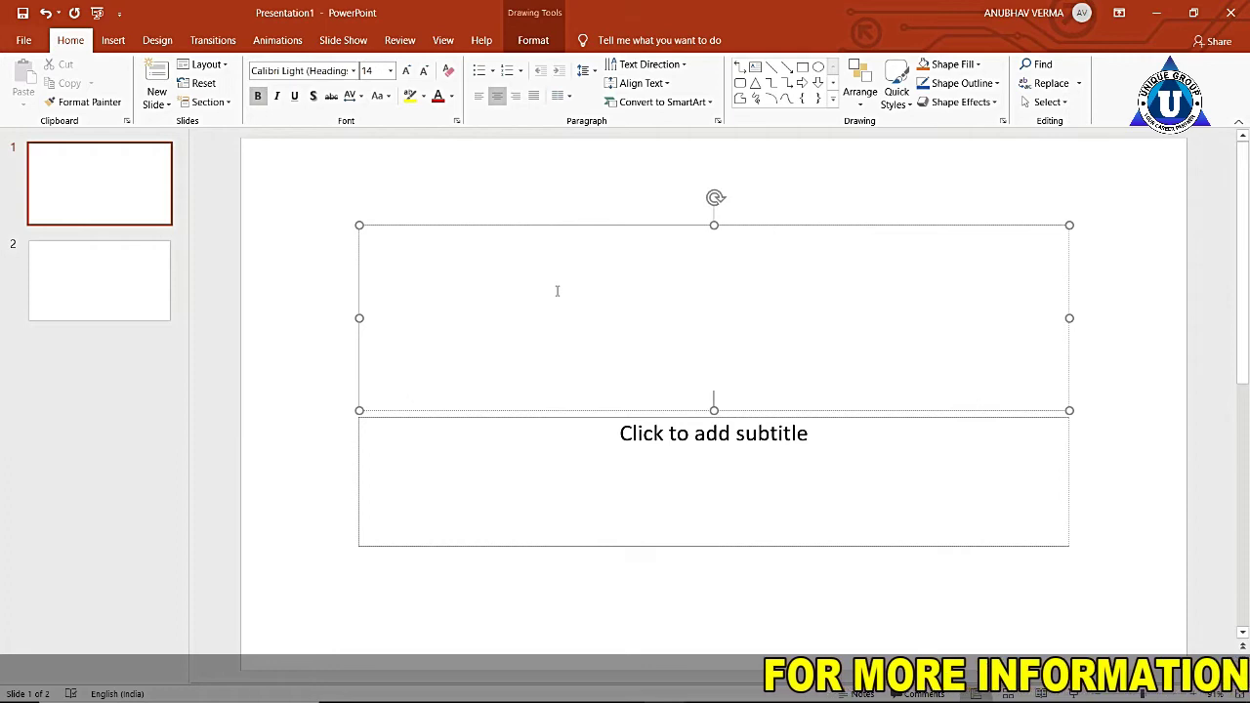
{"action": "type", "text": "powerpoint"}
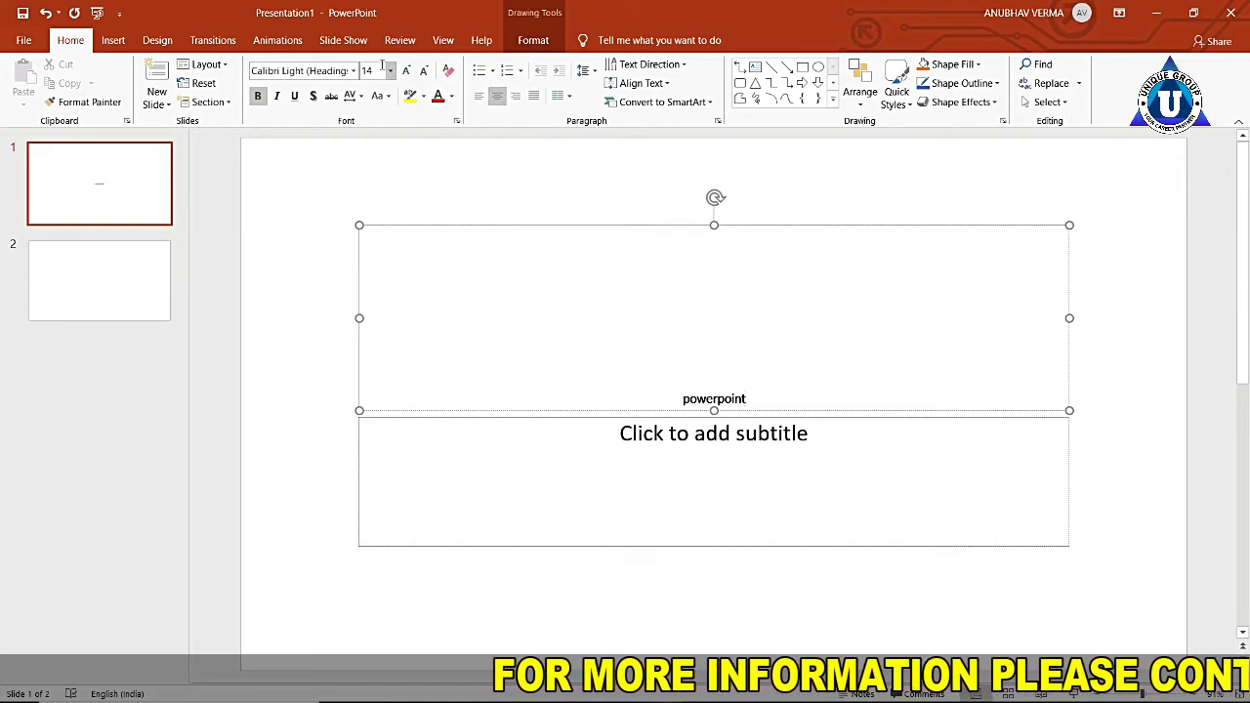
{"action": "key", "text": "ctrl+a"}
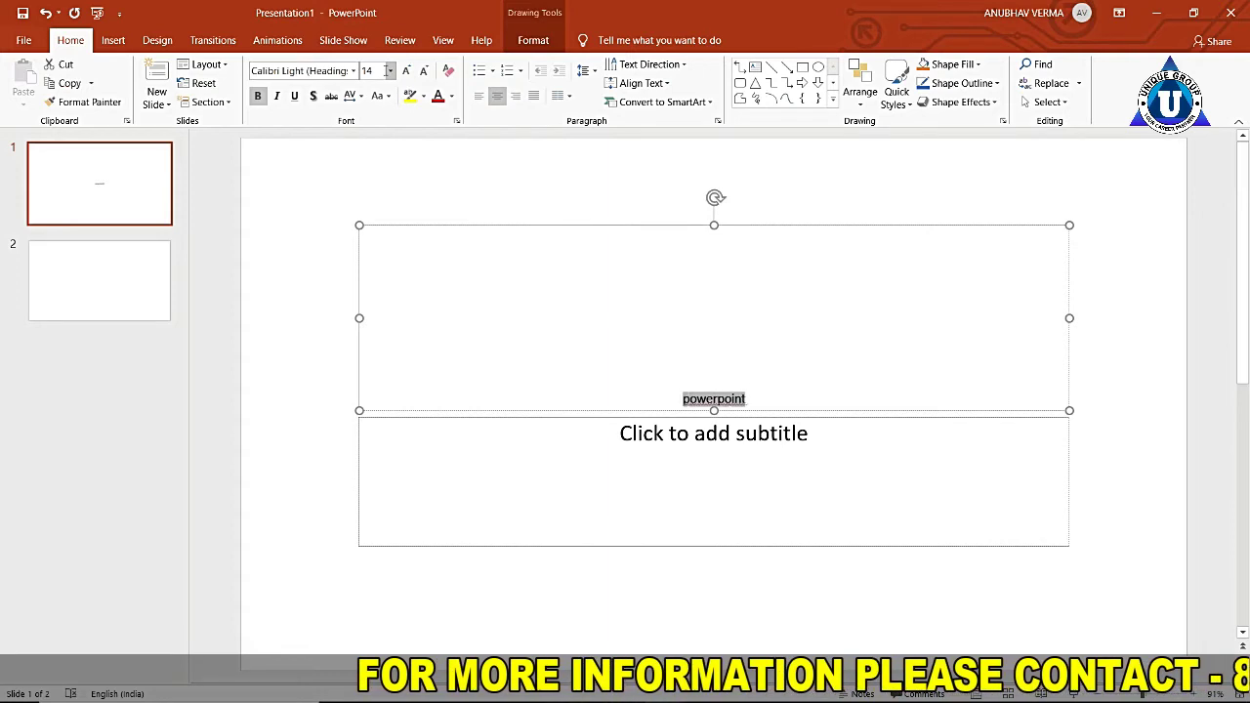
{"action": "left_click", "coordinate": [390, 71]}
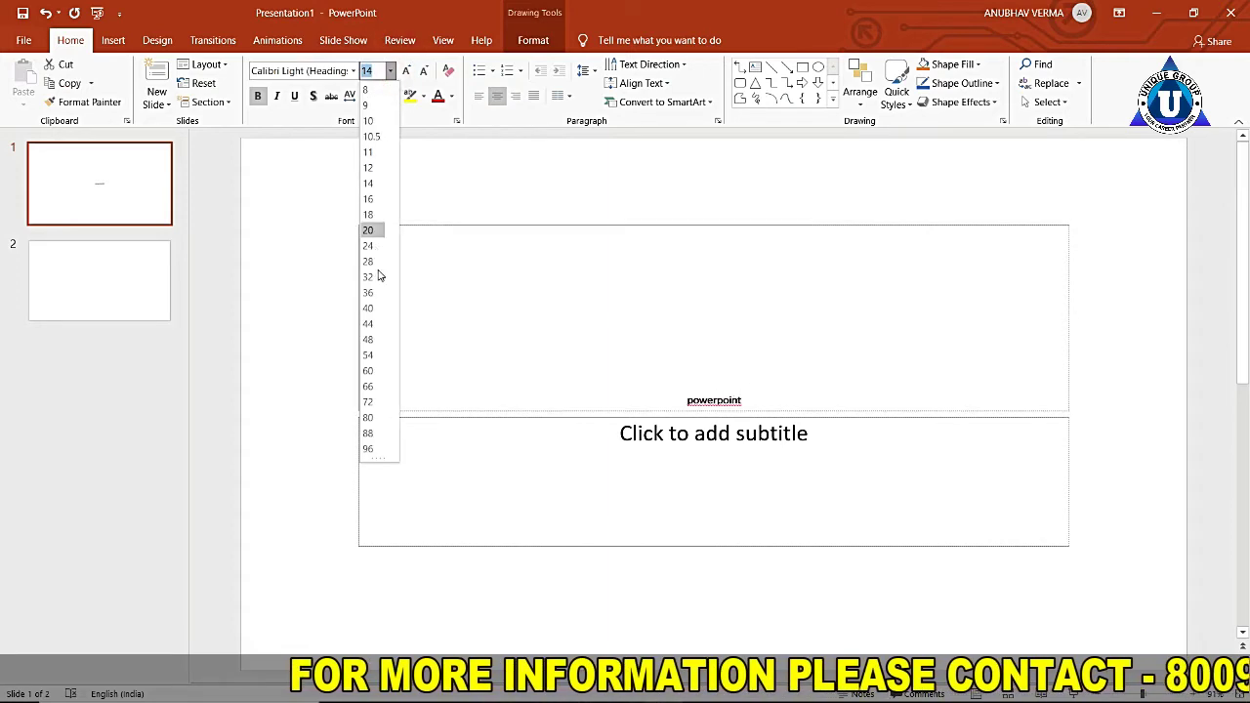
{"action": "left_click", "coordinate": [371, 336]}
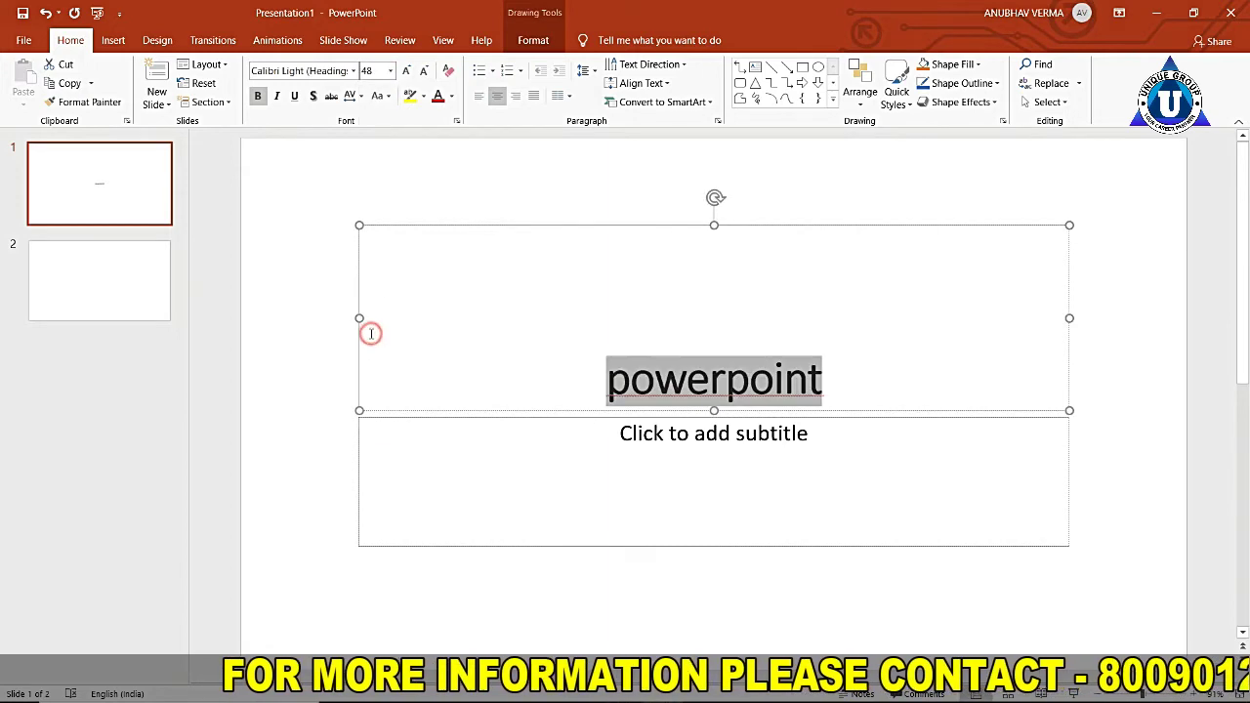
Add 'ms w' after the title, then delete the last two letters
{"action": "left_click", "coordinate": [948, 389]}
{"action": "type", "text": "ms w"}
{"action": "key", "text": "BackSpace"}
{"action": "key", "text": "BackSpace"}
{"action": "key", "text": "BackSpace"}
{"action": "key", "text": "BackSpace"}
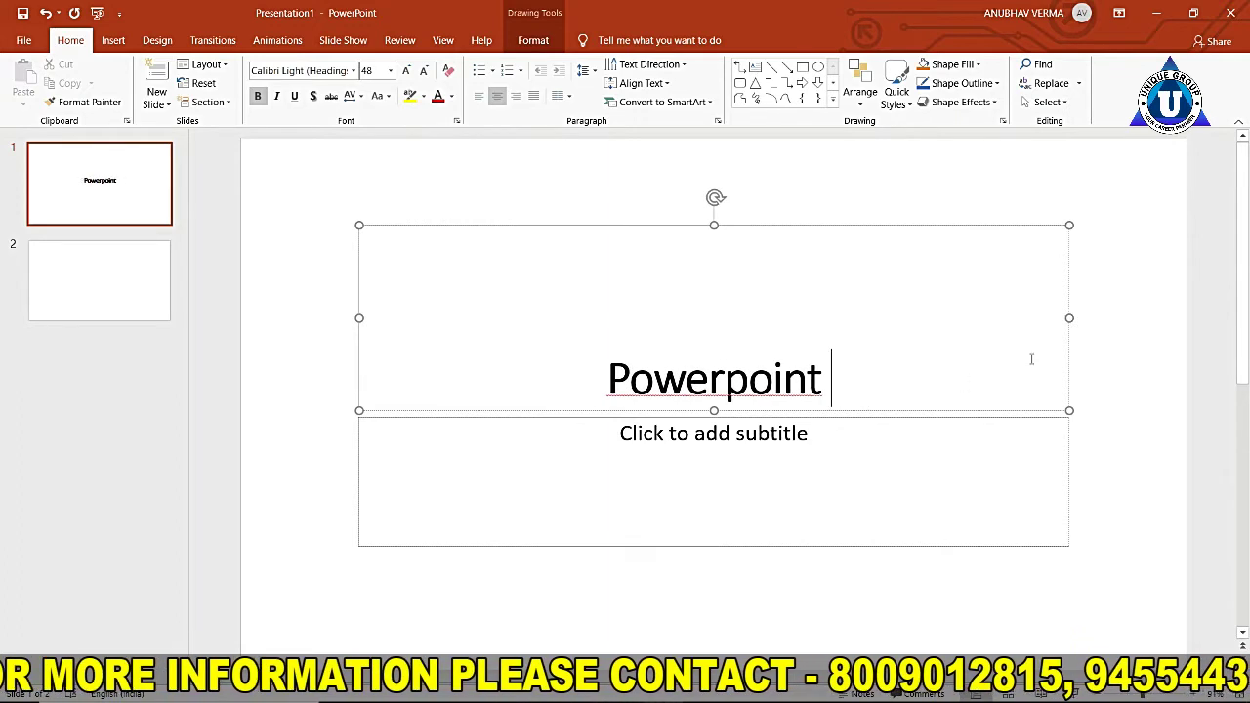
{"action": "key", "text": "BackSpace"}
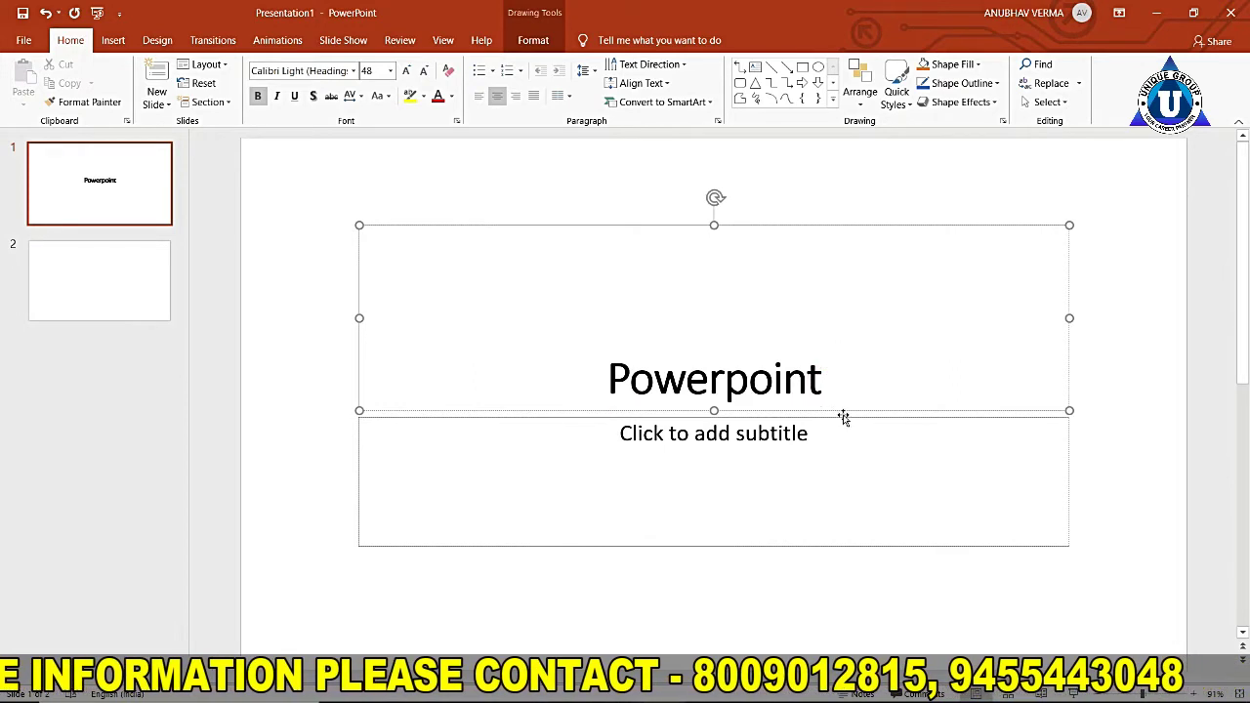
Turn off bold and add the words 'ms word' to the title
{"action": "key", "text": "ctrl+b"}
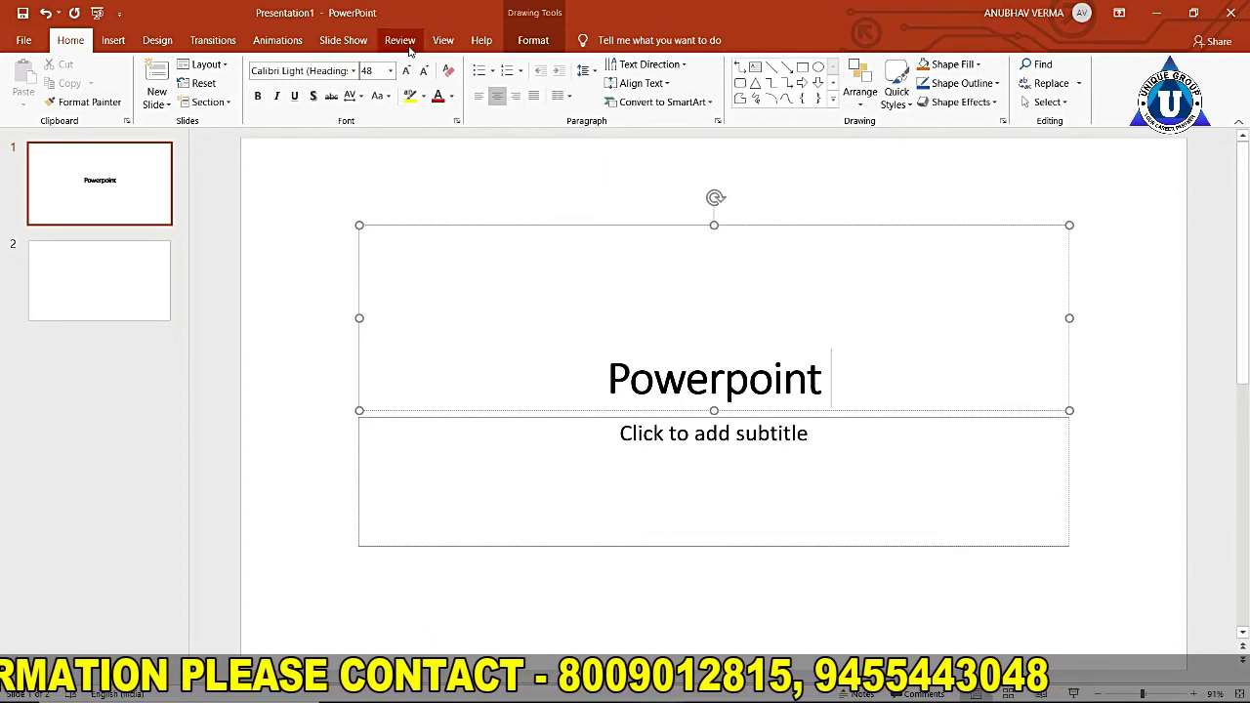
{"action": "type", "text": "ms "}
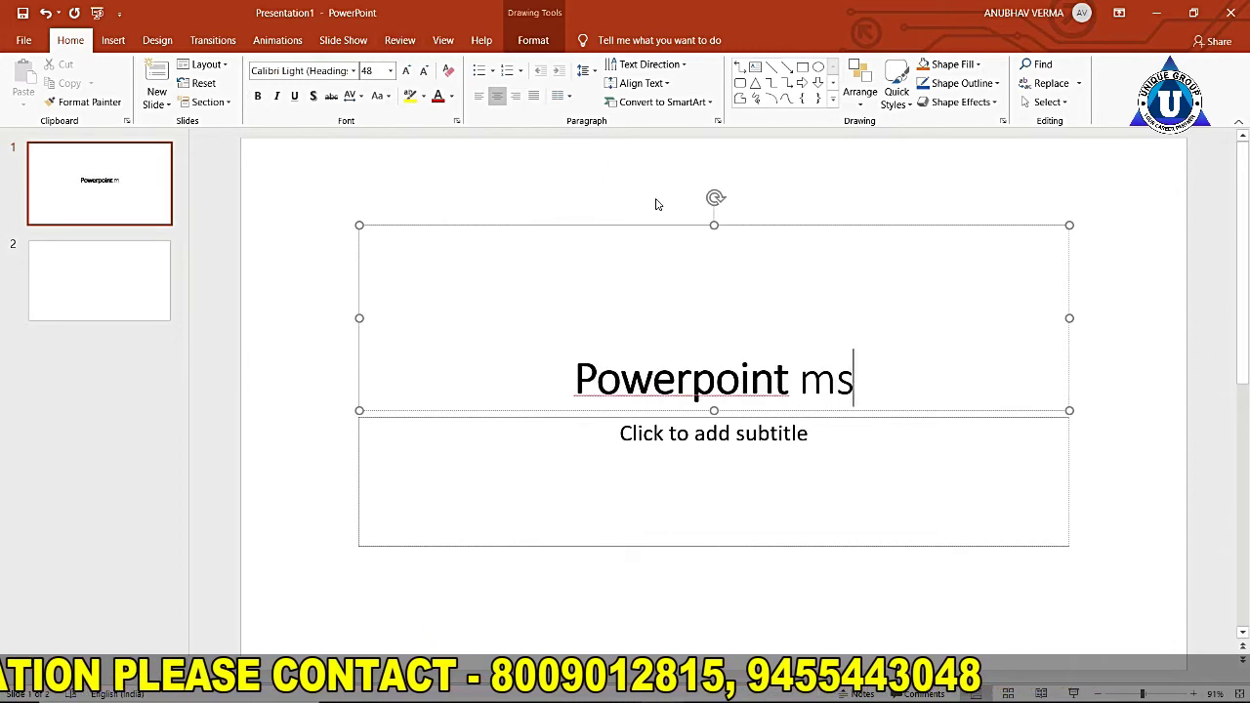
{"action": "type", "text": "wo"}
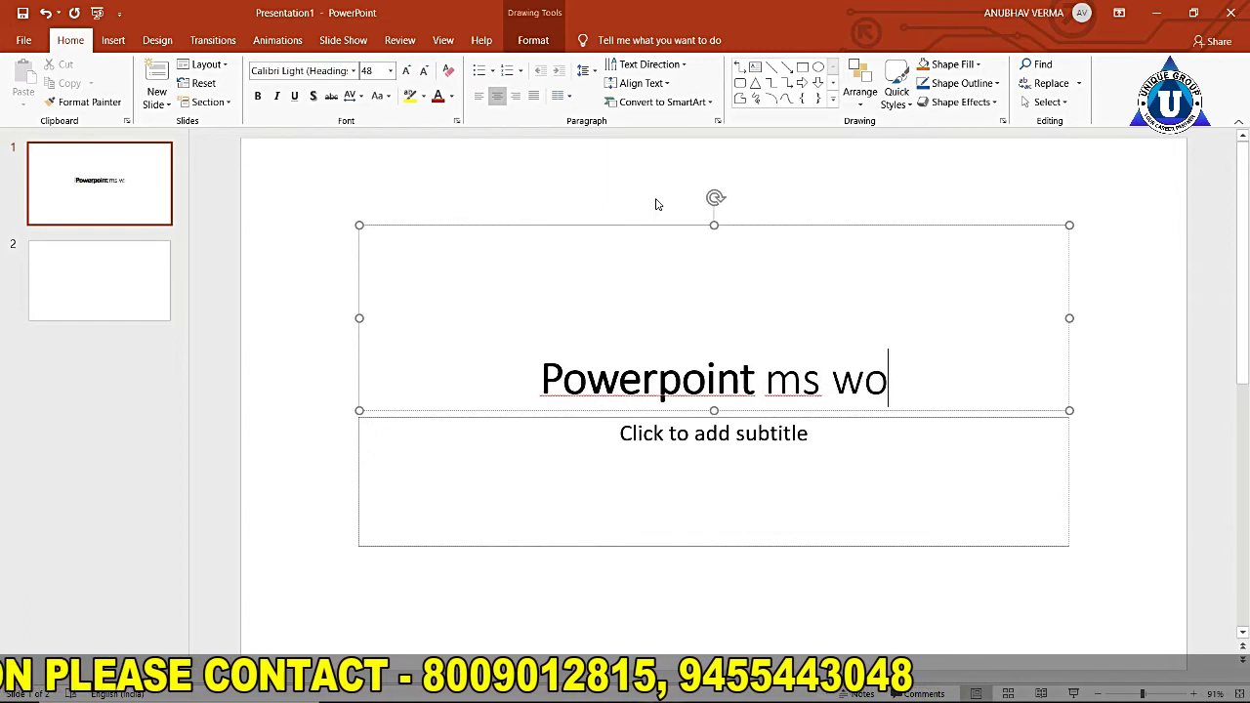
{"action": "type", "text": "rd"}
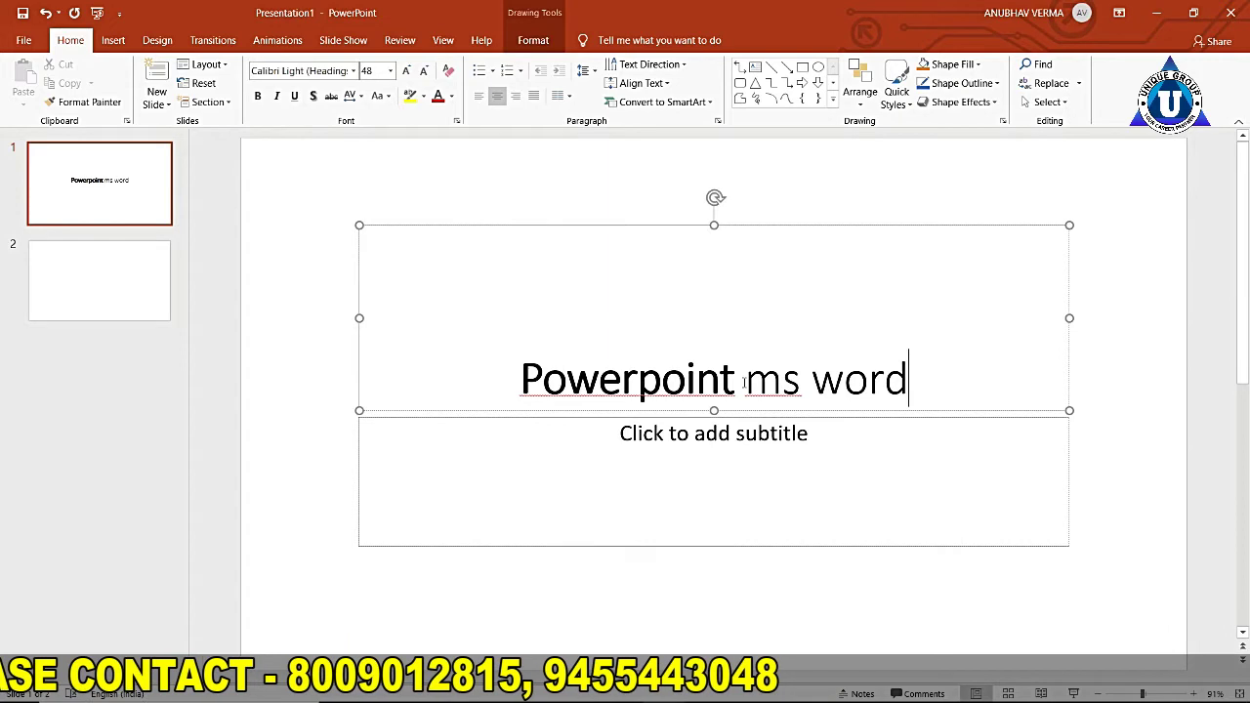
{"action": "left_click_drag", "start_coordinate": [744, 383], "coordinate": [899, 384]}
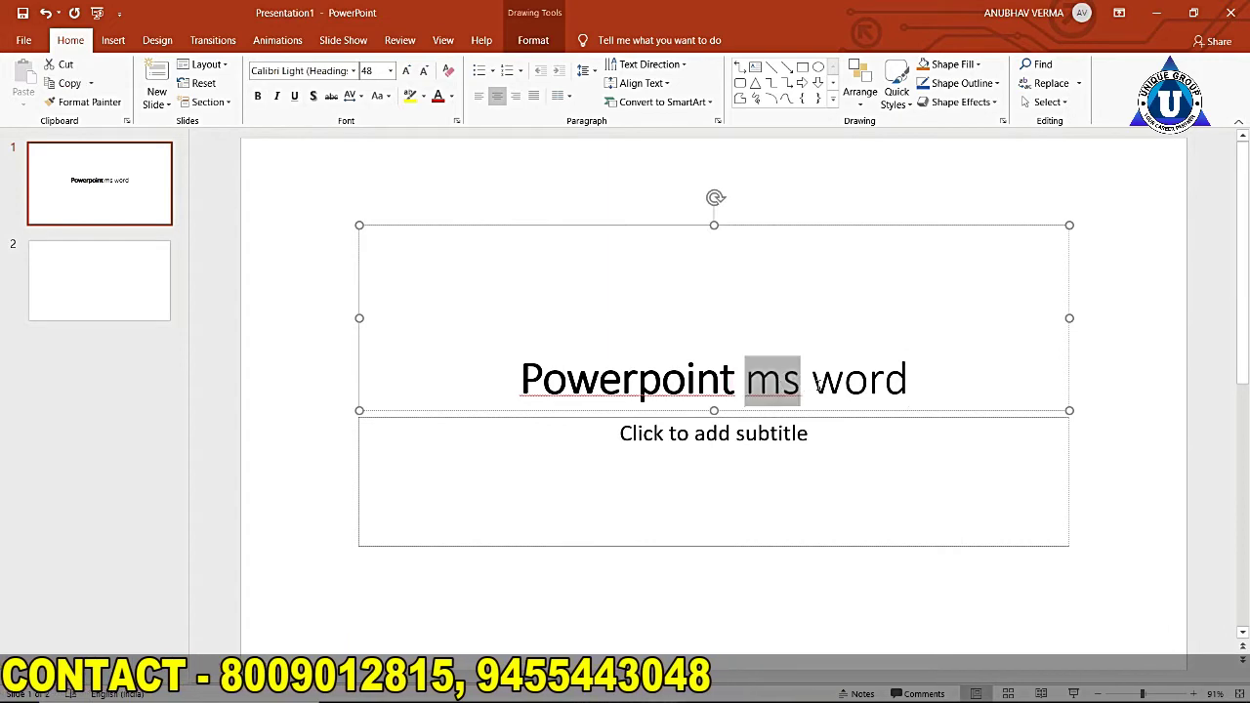
{"action": "left_click", "coordinate": [897, 303]}
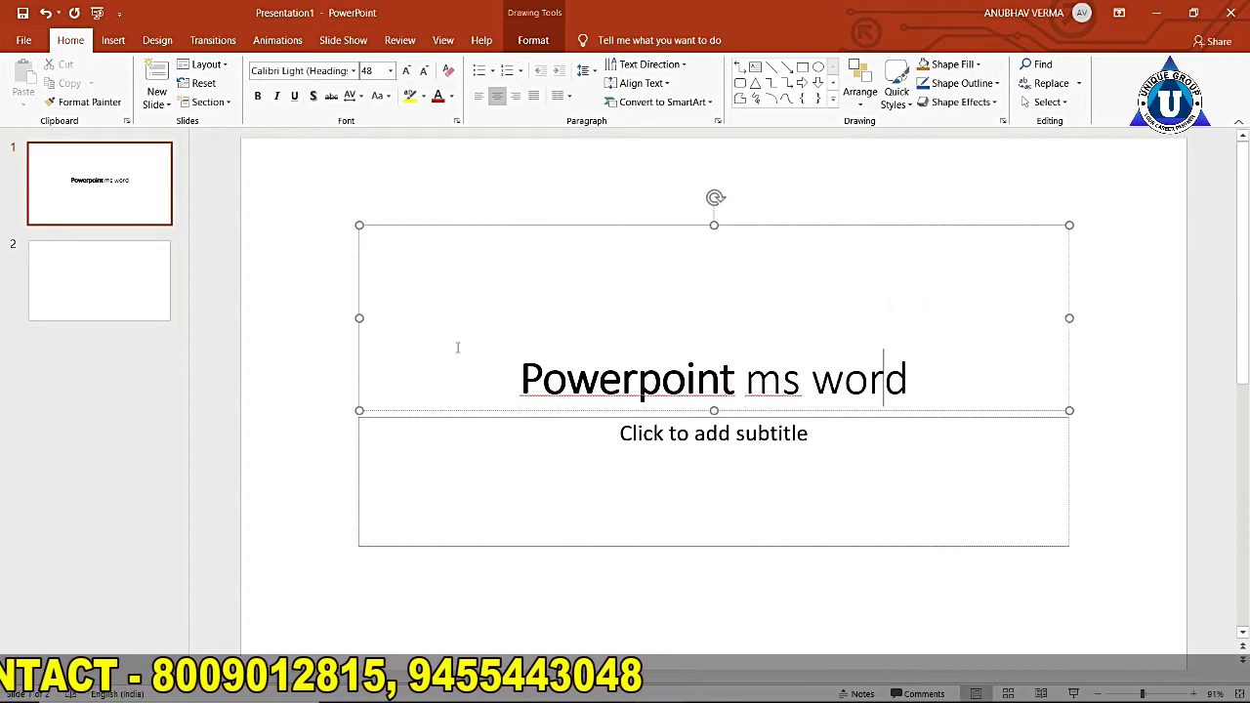
Copy the formatting of 'Powerpoint' onto 'ms word' with Format Painter
{"action": "left_click_drag", "start_coordinate": [513, 379], "coordinate": [735, 388]}
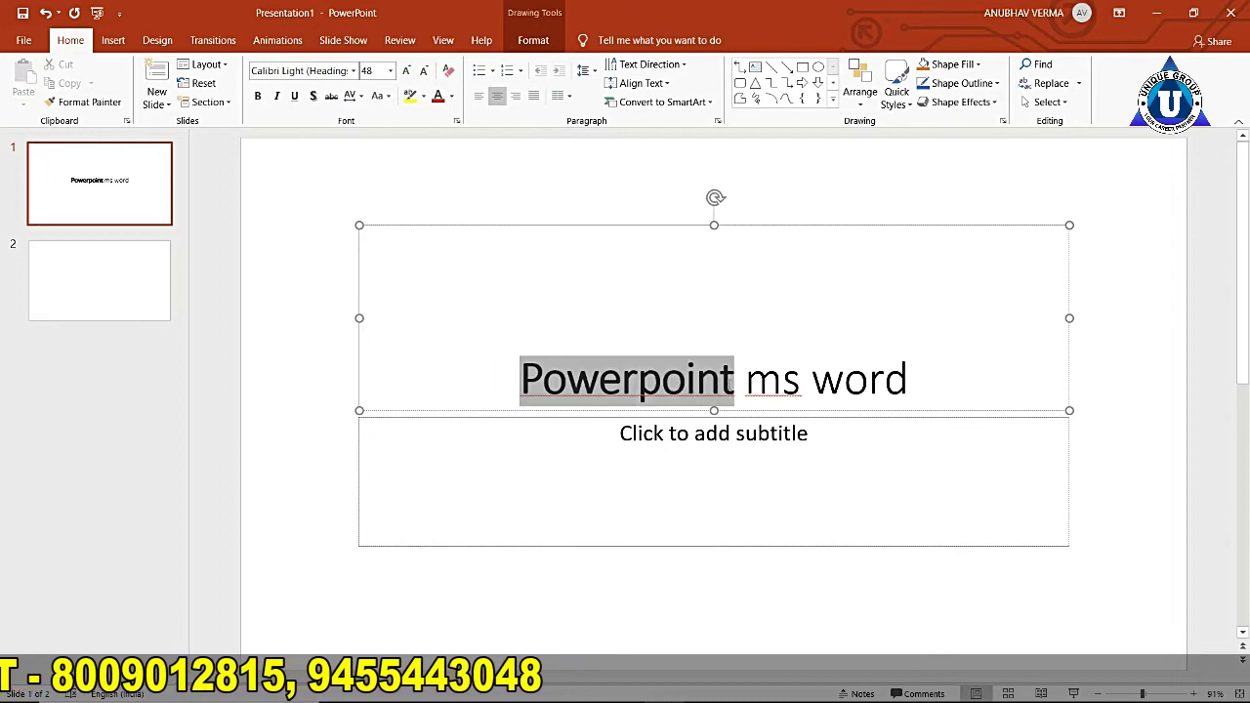
{"action": "left_click", "coordinate": [86, 102]}
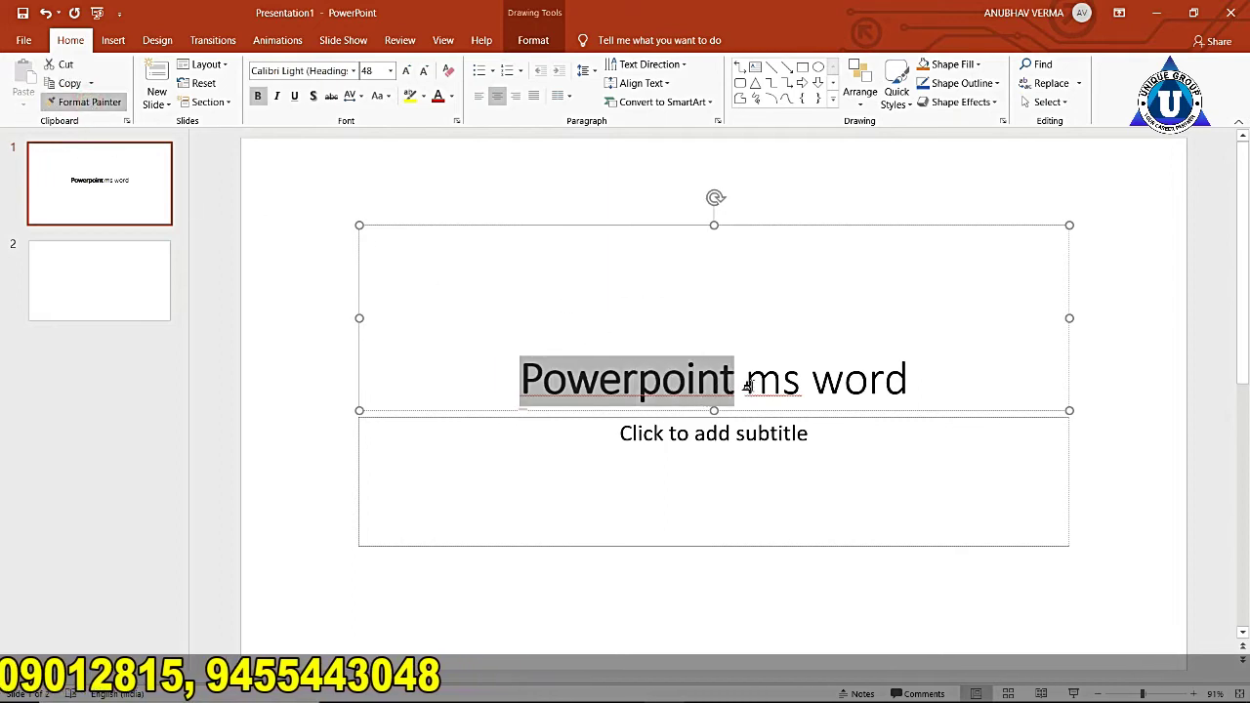
{"action": "left_click_drag", "start_coordinate": [747, 376], "coordinate": [879, 377]}
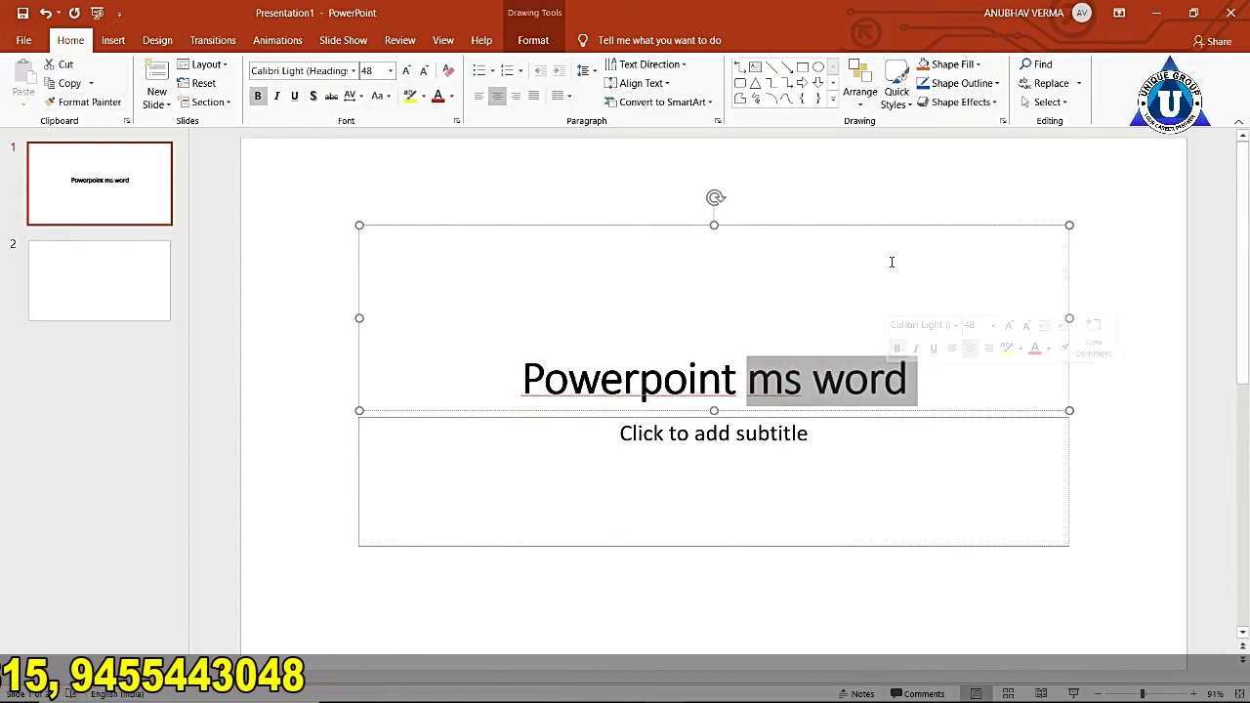
{"action": "left_click", "coordinate": [867, 379]}
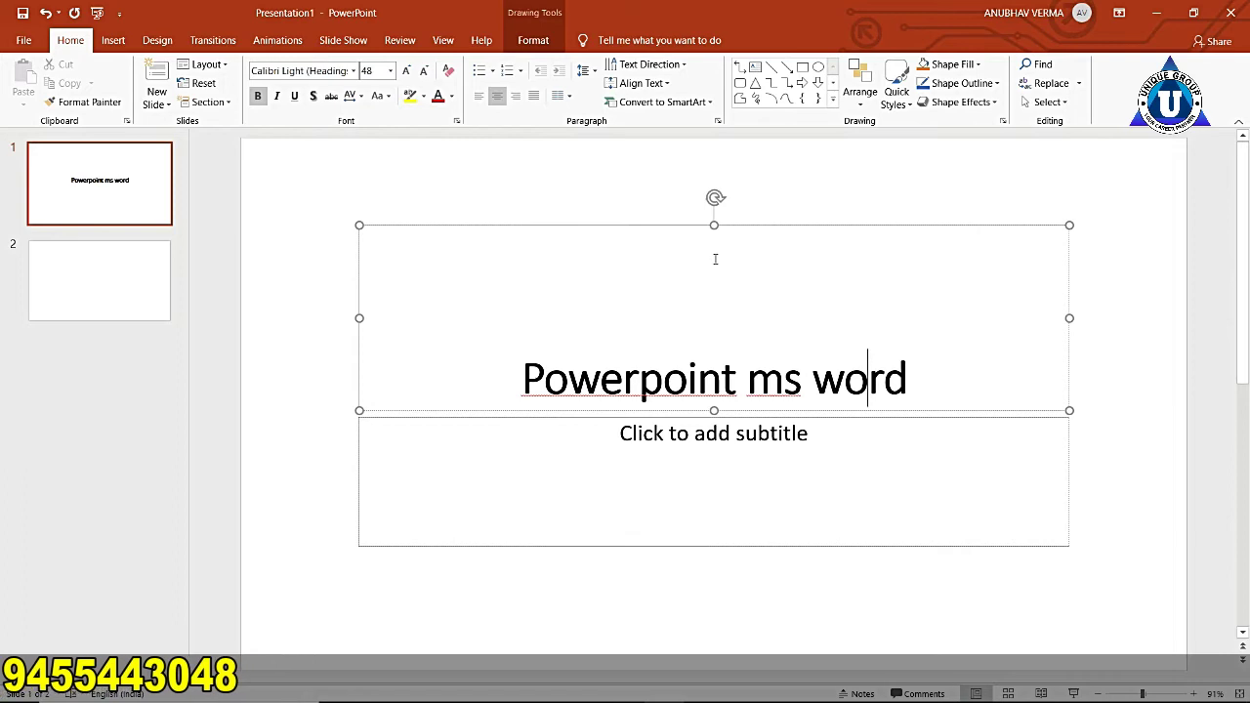
Delete all the title text, leaving the title placeholder empty
{"action": "key", "text": "End"}
{"action": "key", "text": "ctrl+shift+Left"}
{"action": "key", "text": "ctrl+shift+Left"}
{"action": "key", "text": "BackSpace"}
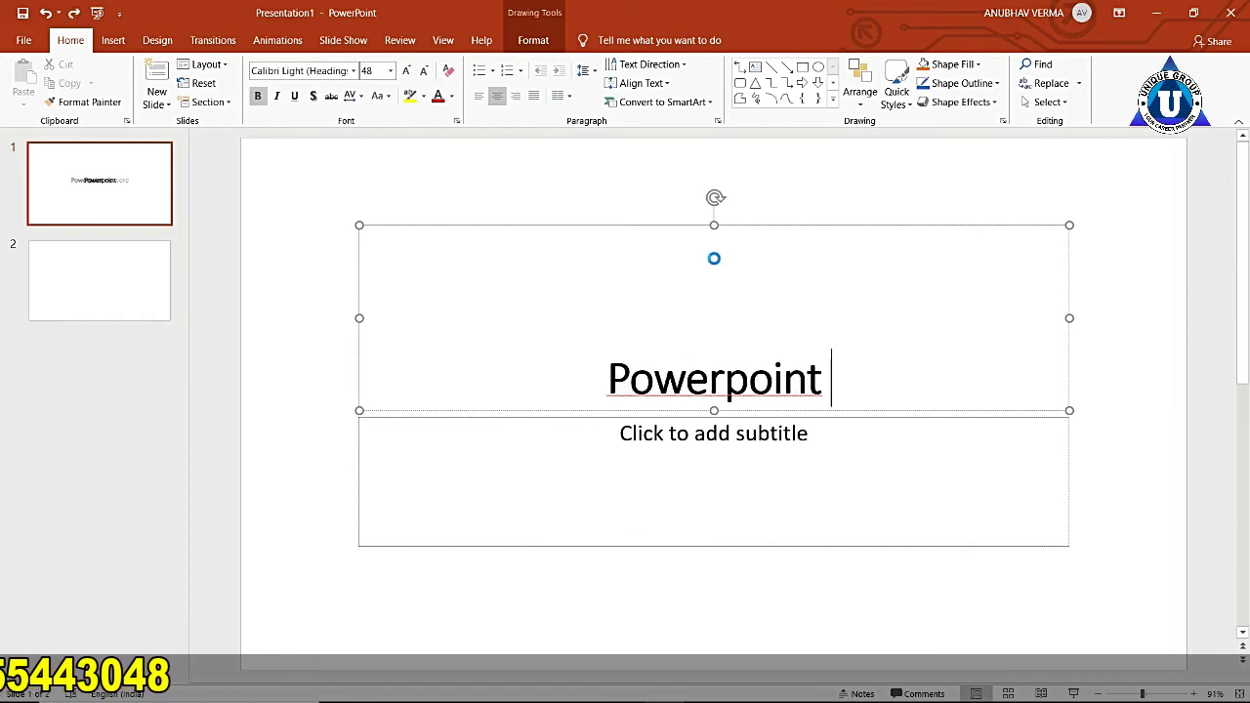
{"action": "key", "text": "shift+F3"}
{"action": "key", "text": "BackSpace"}
{"action": "key", "text": "ctrl+BackSpace"}
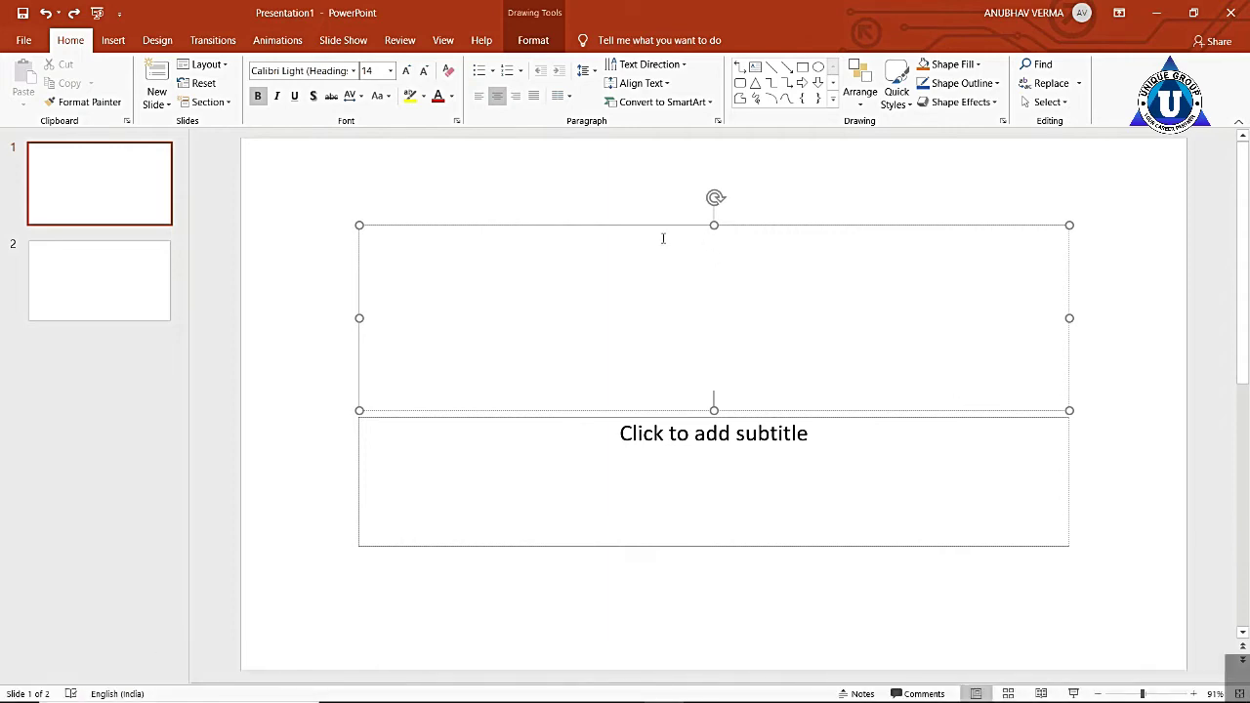
Add two Comparison slides, a Two Content and a Title Only slide, then return to slide 1
{"action": "left_click", "coordinate": [158, 101]}
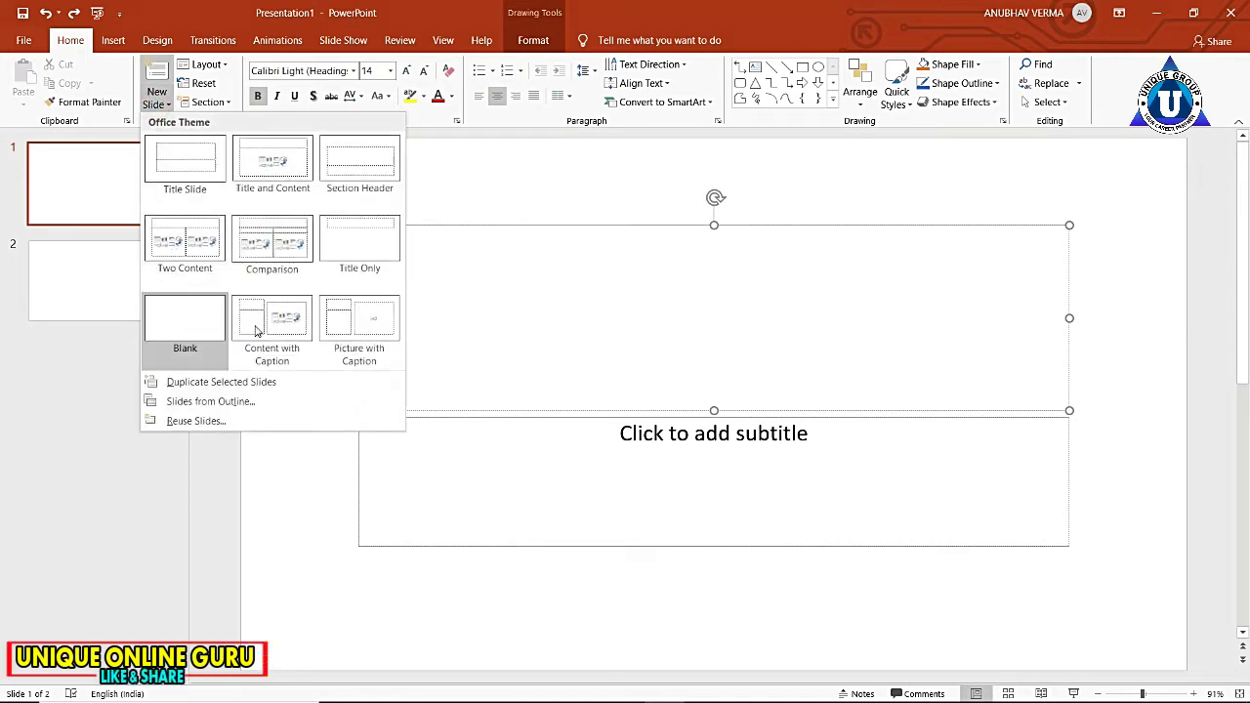
{"action": "left_click", "coordinate": [257, 246]}
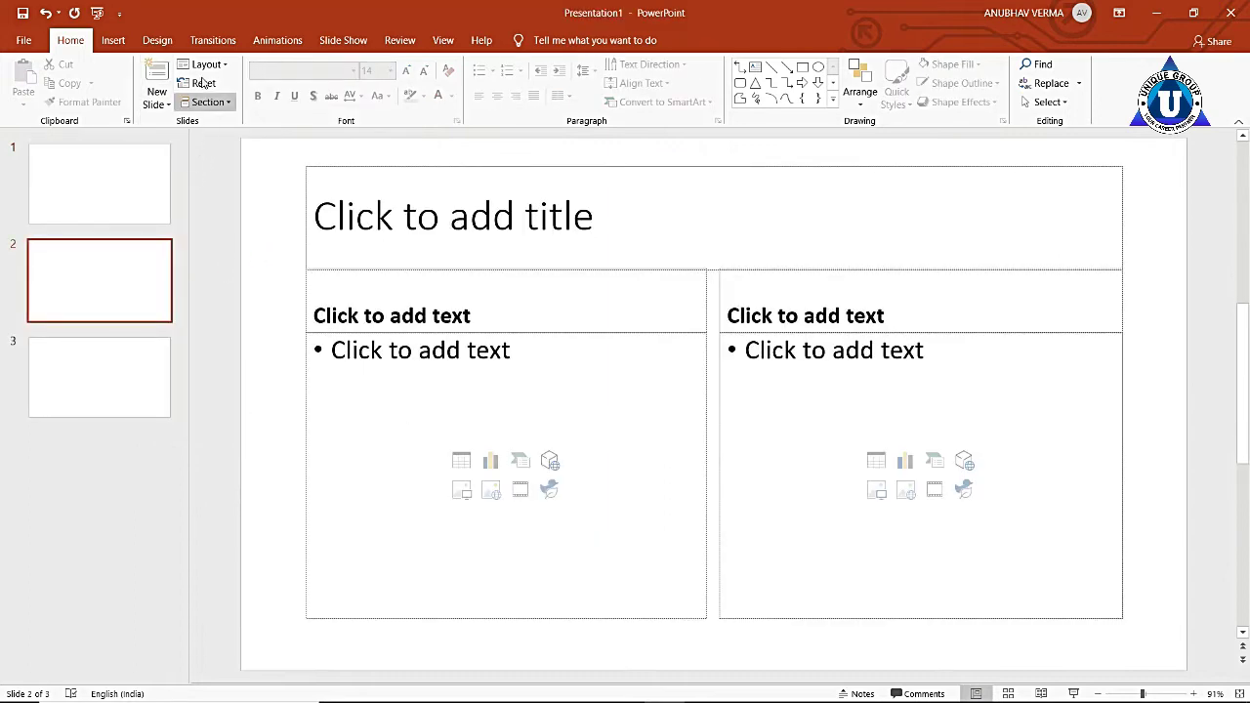
{"action": "left_click", "coordinate": [164, 92]}
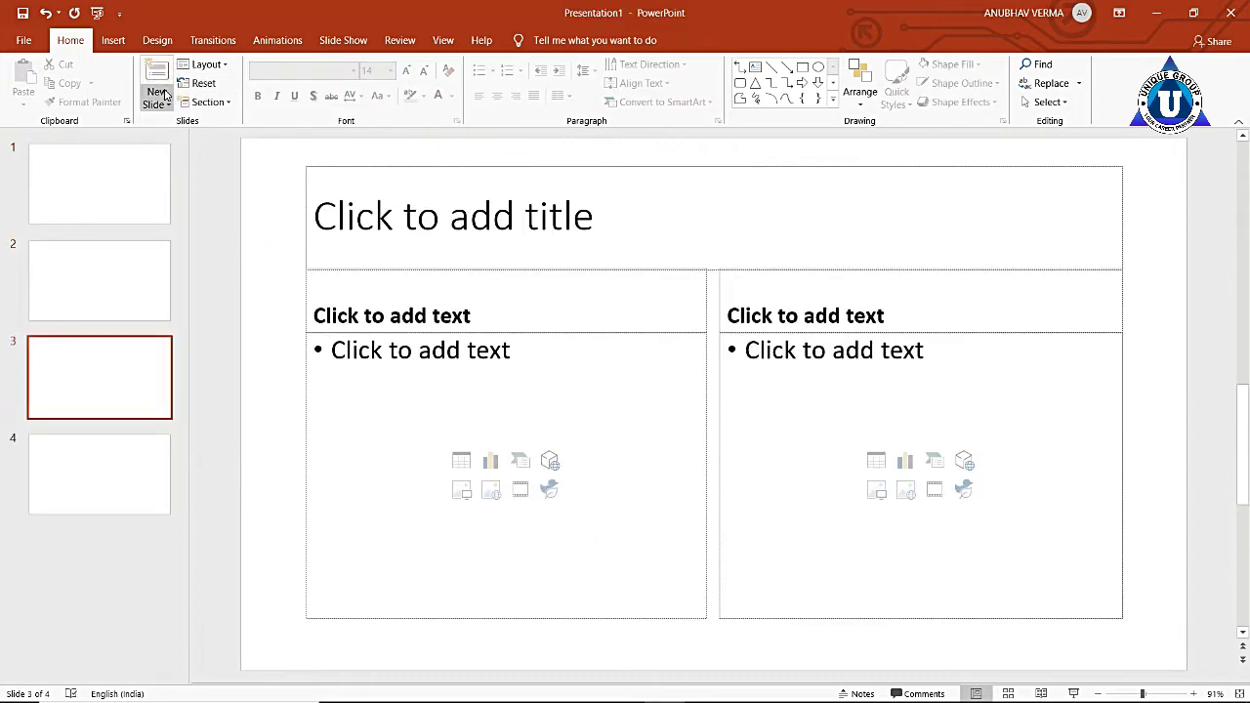
{"action": "left_click", "coordinate": [164, 93]}
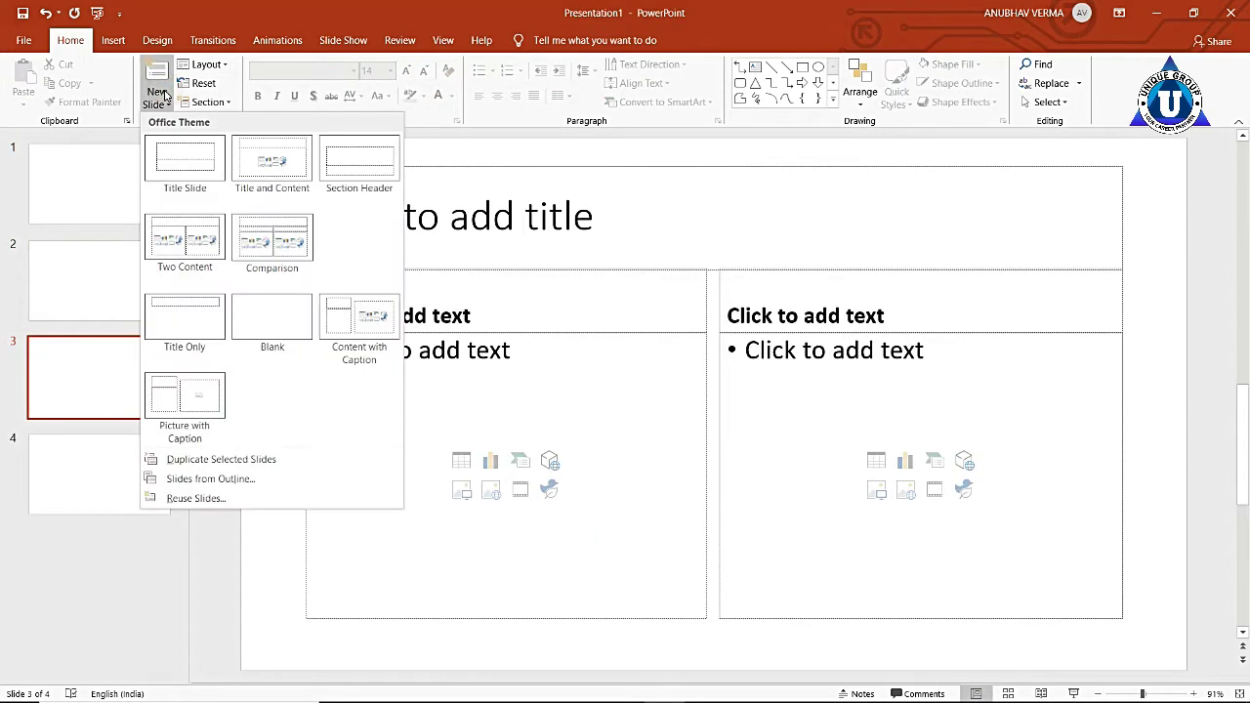
{"action": "left_click", "coordinate": [175, 250]}
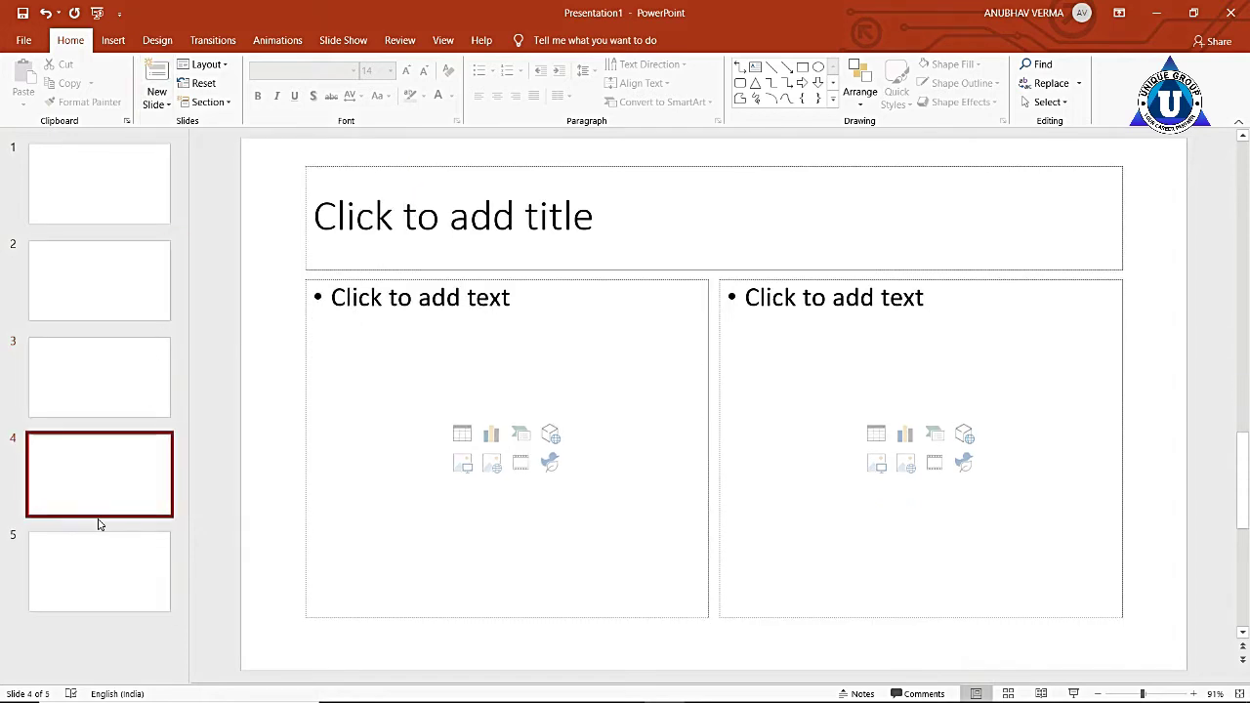
{"action": "left_click", "coordinate": [160, 105]}
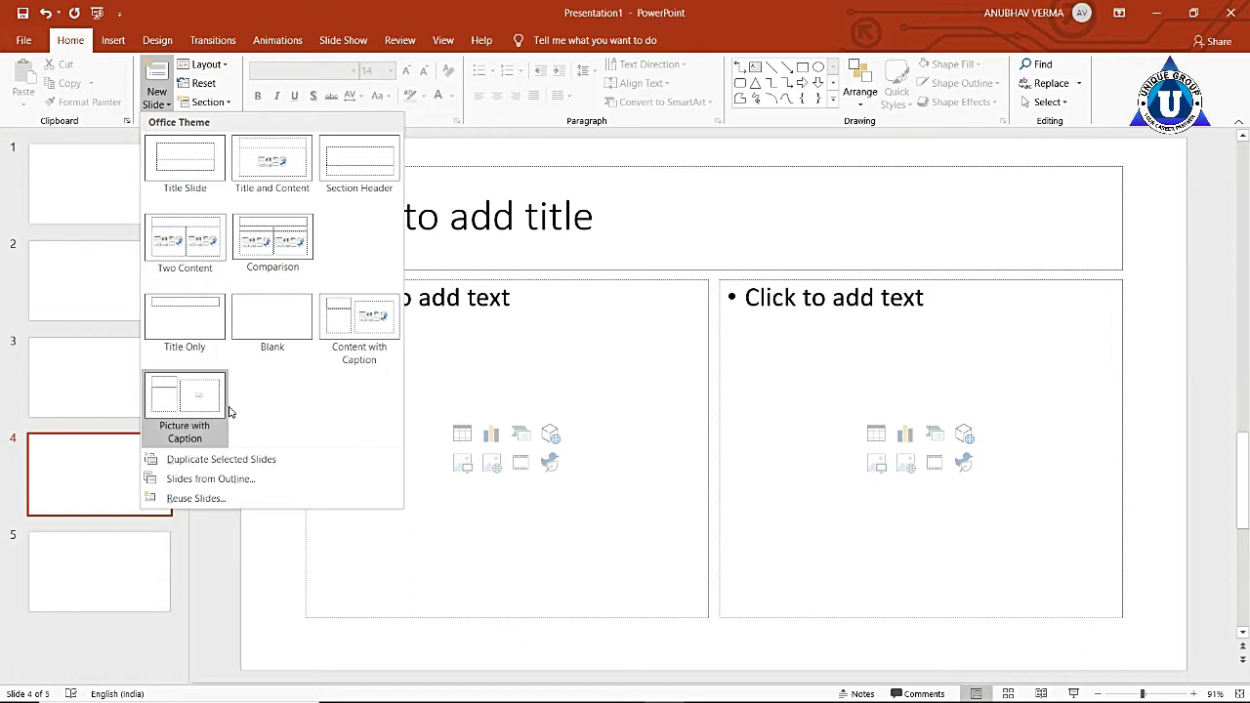
{"action": "left_click", "coordinate": [199, 319]}
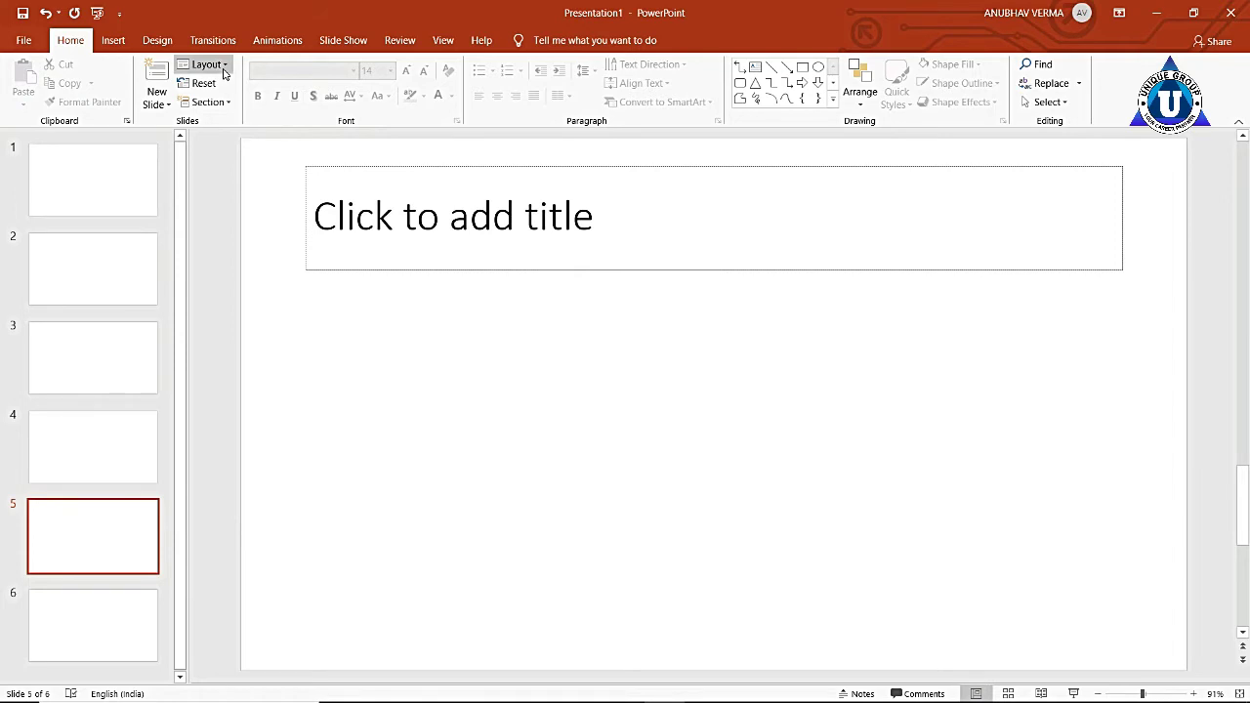
{"action": "left_click", "coordinate": [131, 169]}
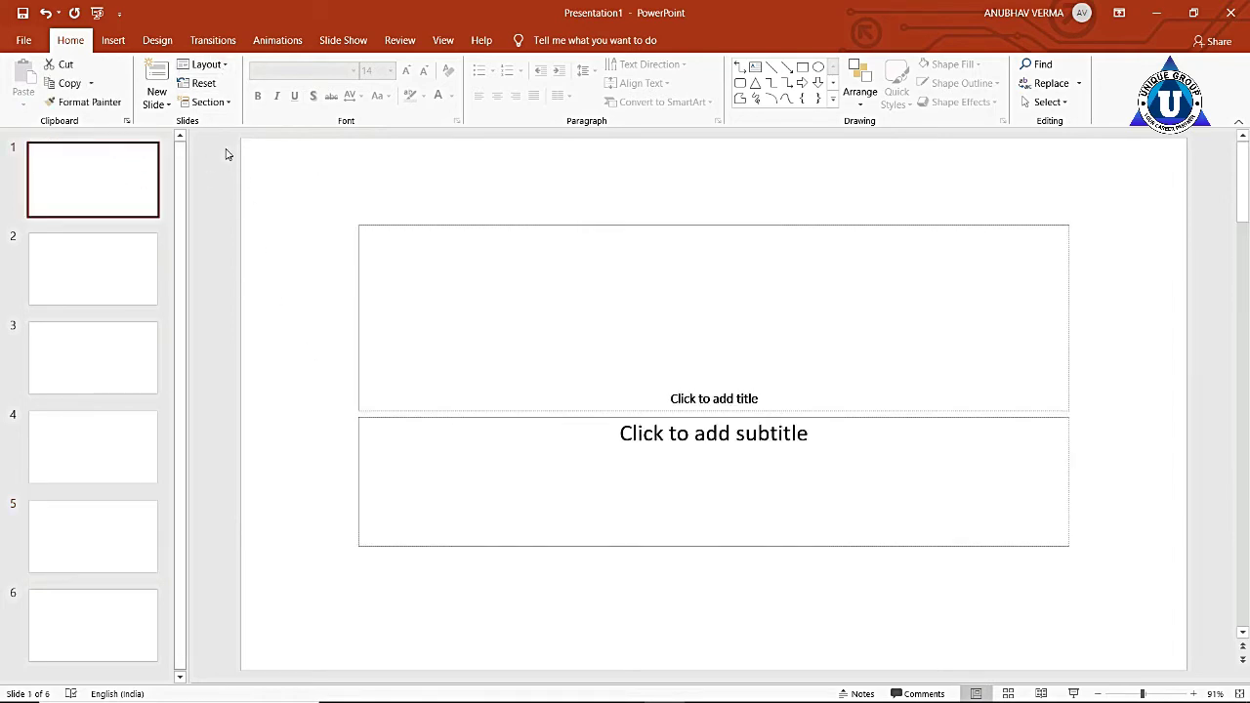
Apply the Title Slide layout, then Title and Content, clicking into its placeholders
{"action": "left_click", "coordinate": [214, 62]}
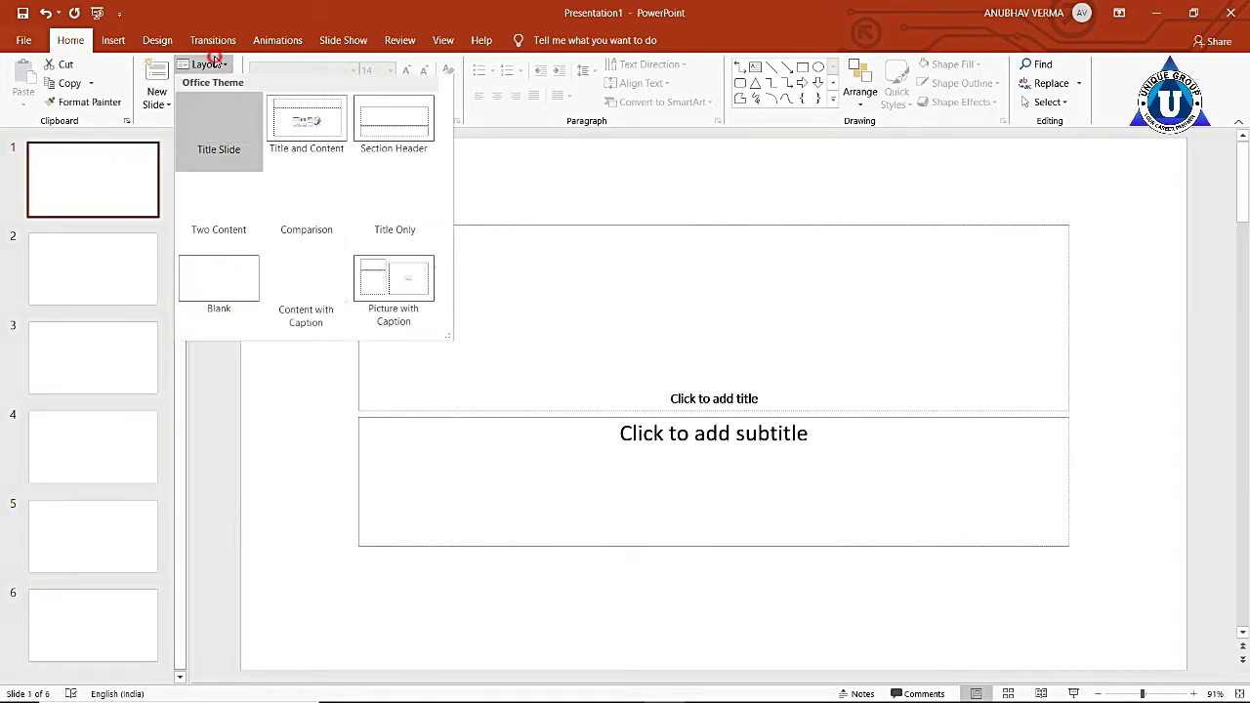
{"action": "left_click", "coordinate": [225, 136]}
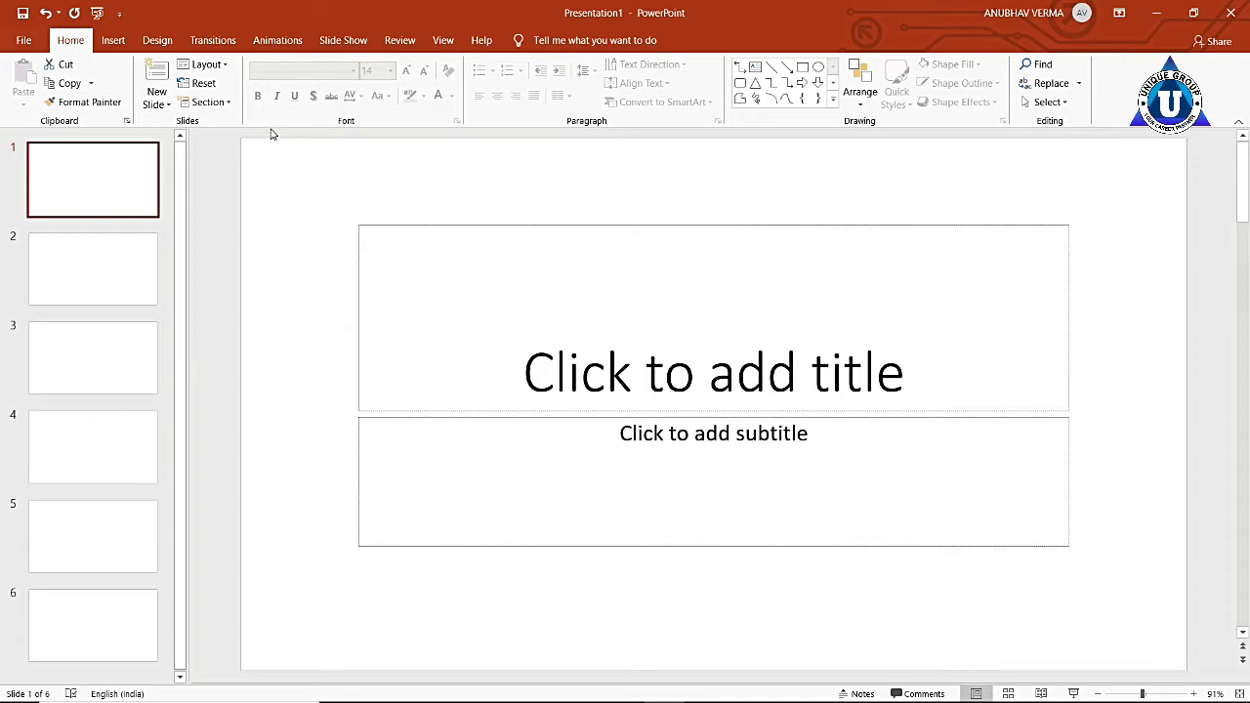
{"action": "left_click", "coordinate": [220, 66]}
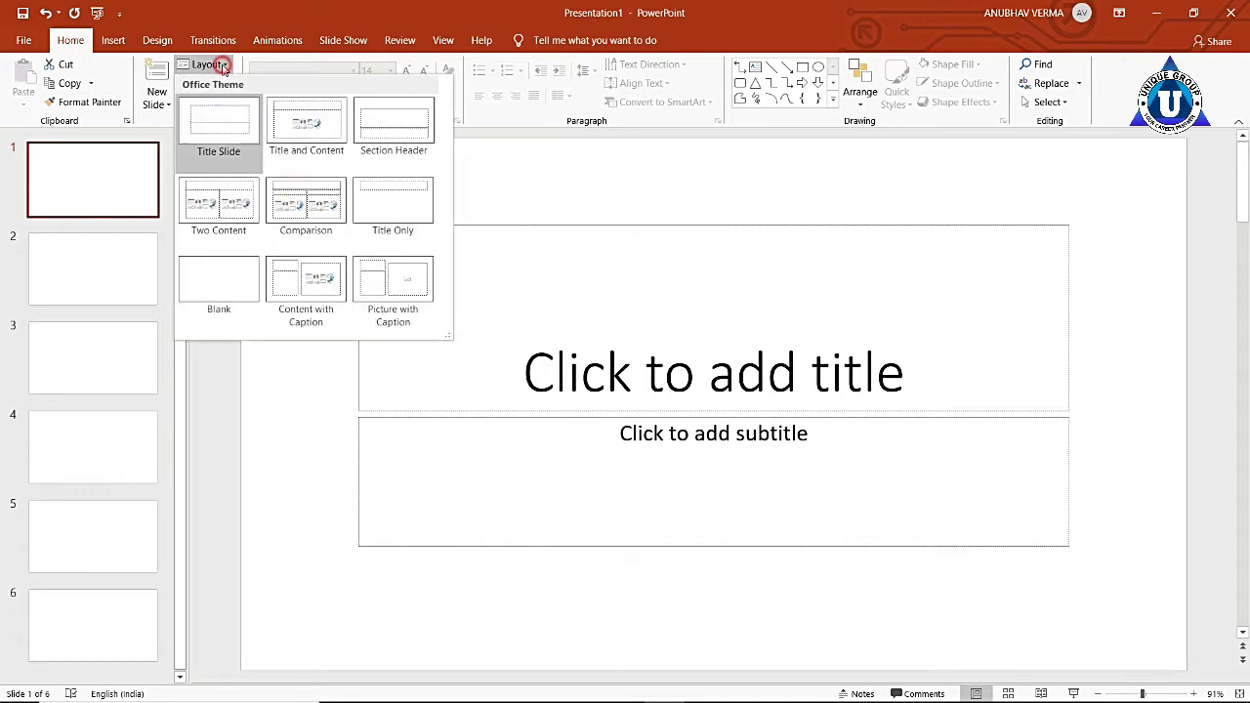
{"action": "left_click", "coordinate": [297, 129]}
{"action": "left_click", "coordinate": [619, 201]}
{"action": "left_click", "coordinate": [491, 407]}
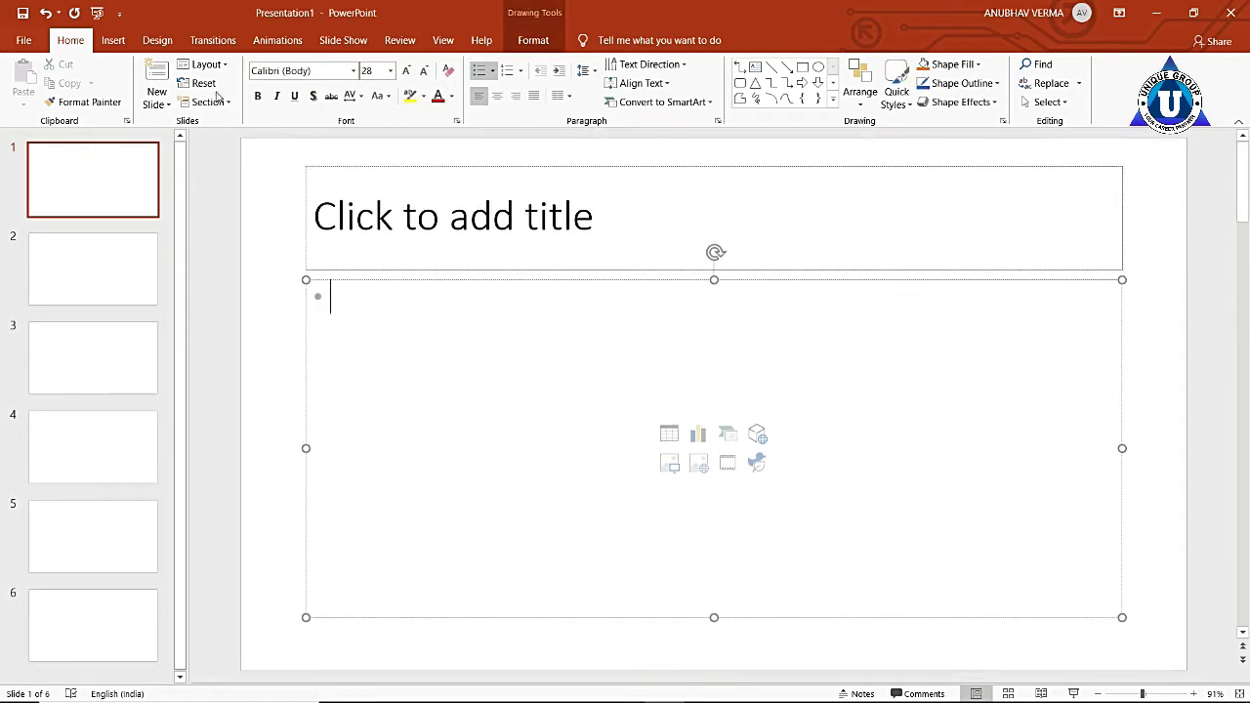
Try the Section Header layout, then settle on Picture with Caption
{"action": "left_click", "coordinate": [203, 64]}
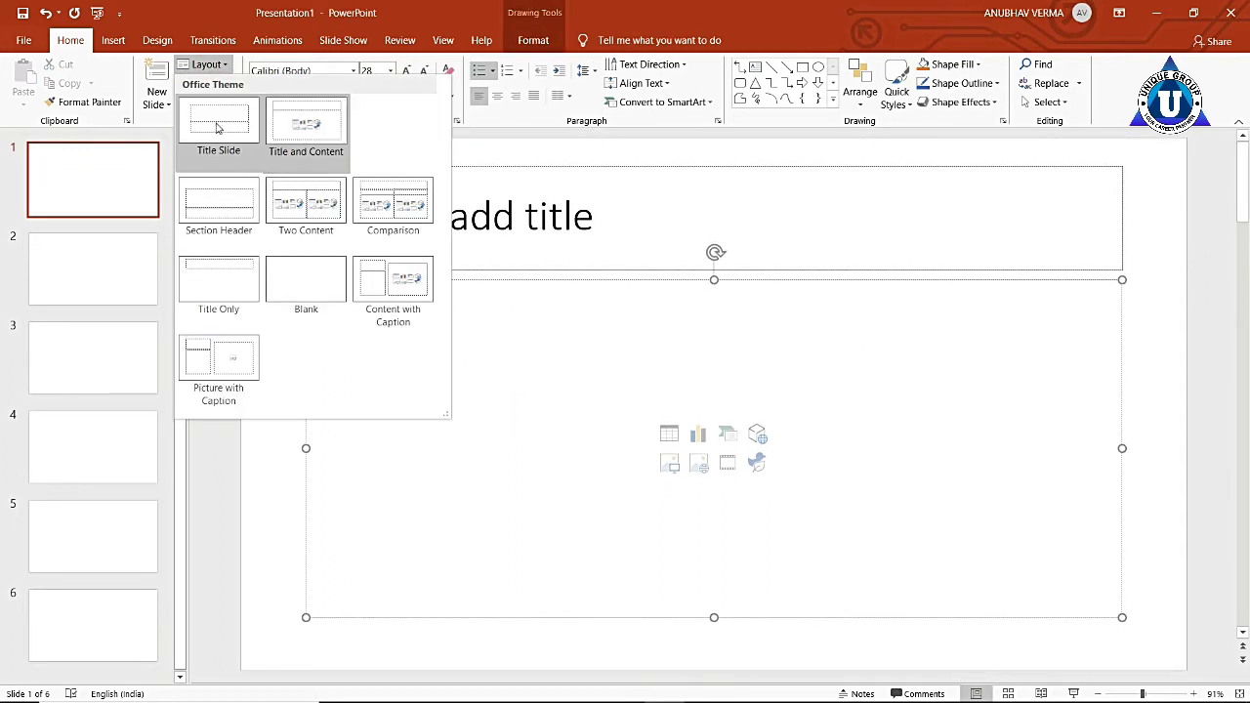
{"action": "left_click", "coordinate": [227, 211]}
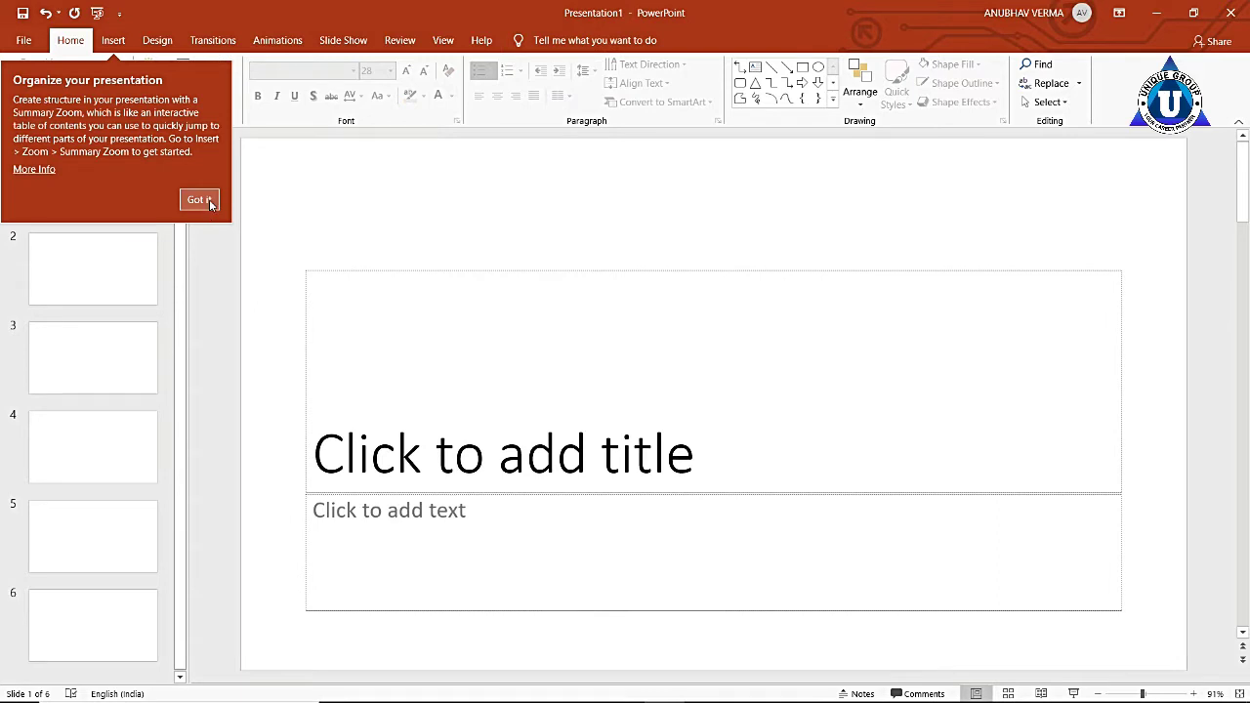
{"action": "left_click", "coordinate": [209, 204]}
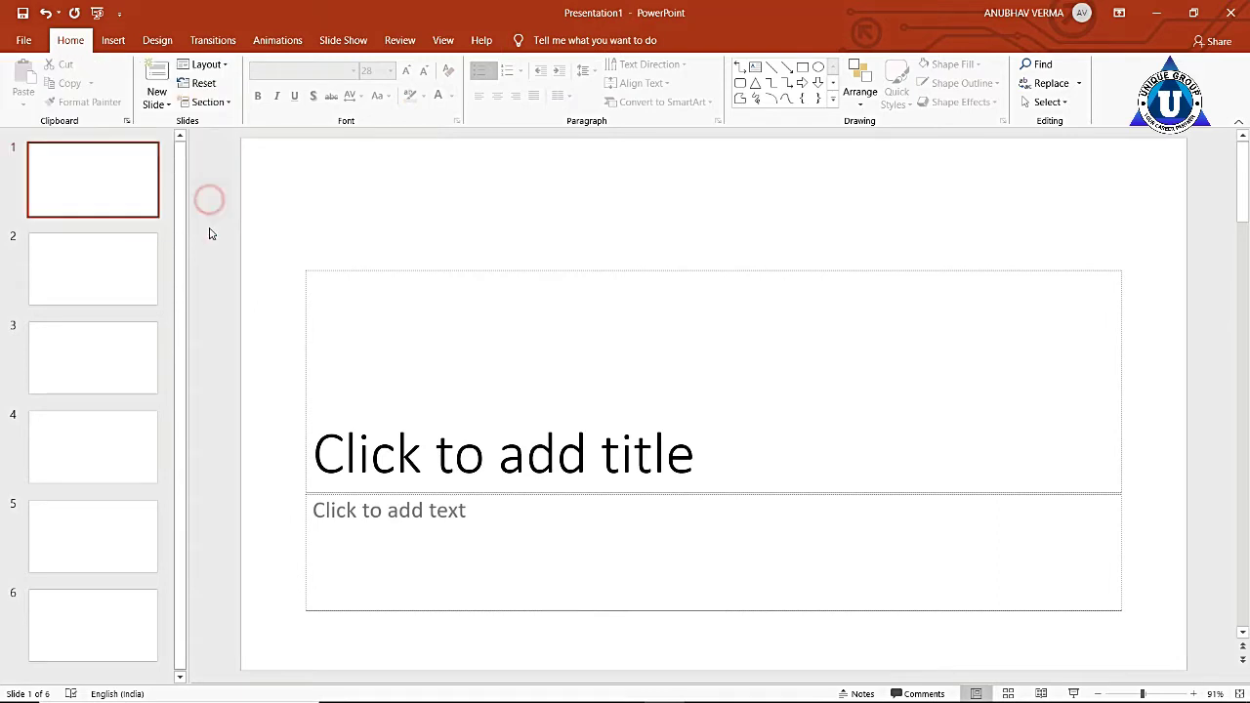
{"action": "left_click", "coordinate": [217, 68]}
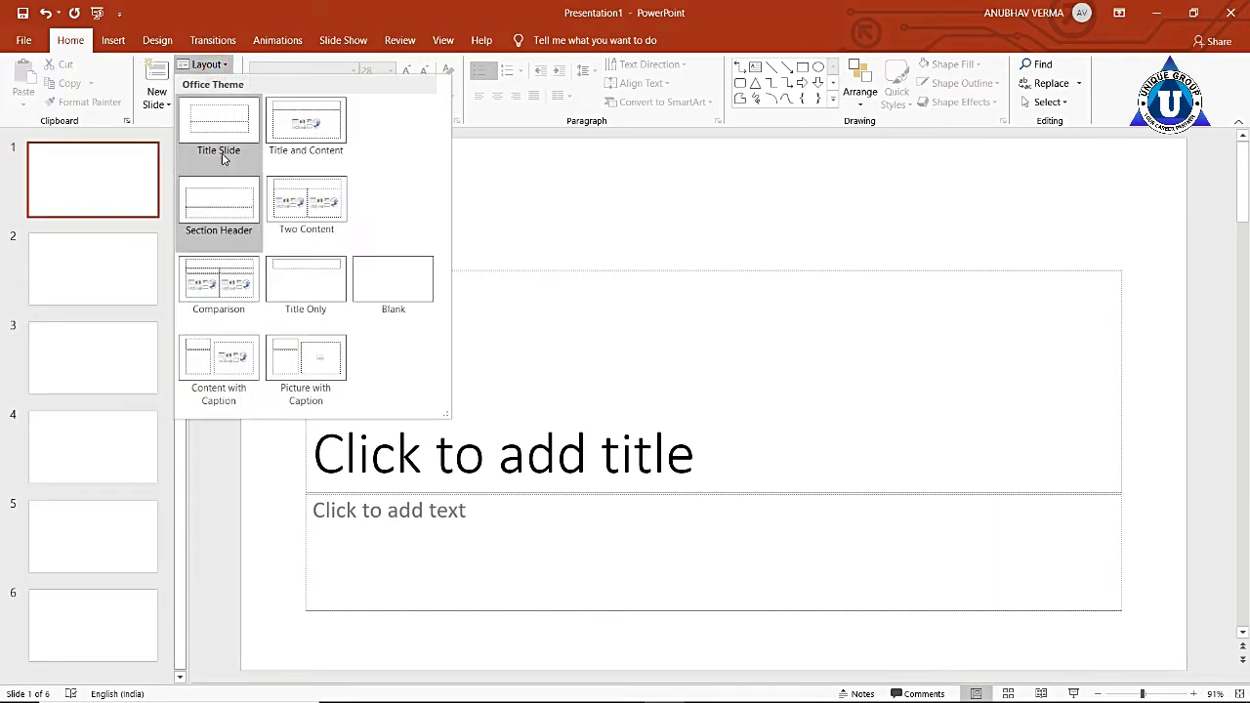
{"action": "left_click", "coordinate": [302, 364]}
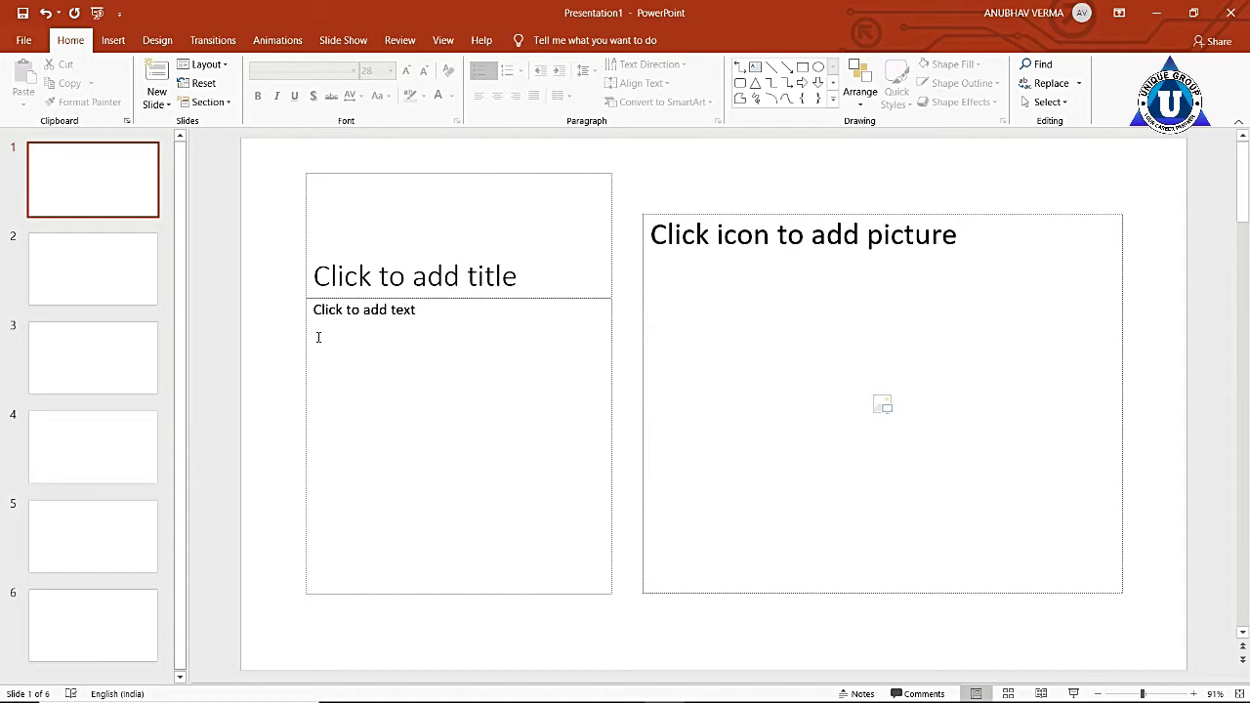
Reset slide 1, click into its caption and title placeholders, then switch to slide 2
{"action": "left_click", "coordinate": [202, 86]}
{"action": "left_click", "coordinate": [564, 392]}
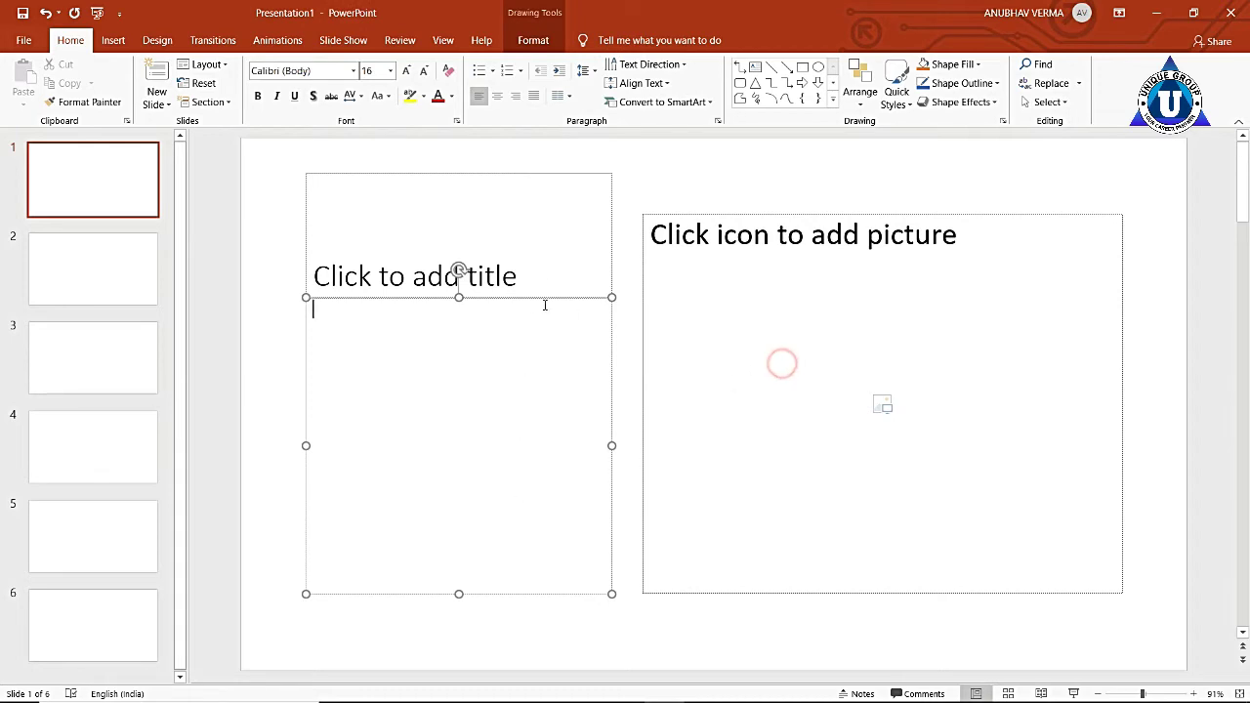
{"action": "left_click", "coordinate": [502, 250]}
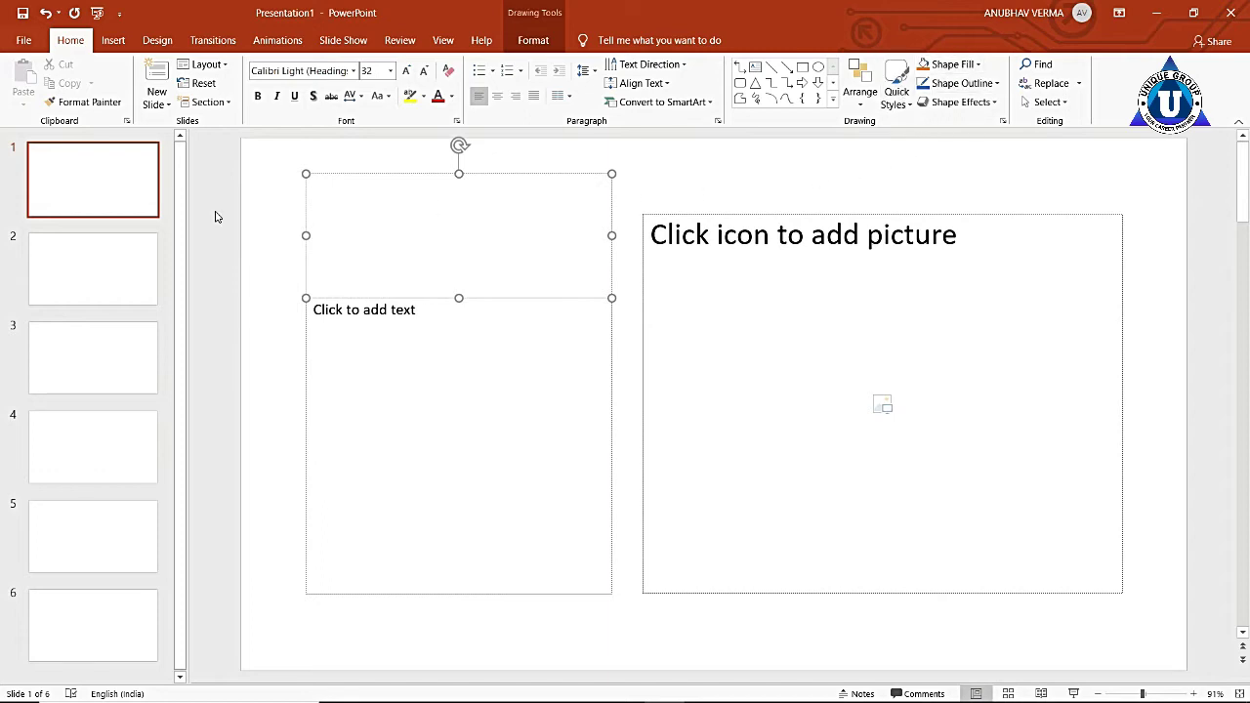
{"action": "left_click", "coordinate": [99, 281]}
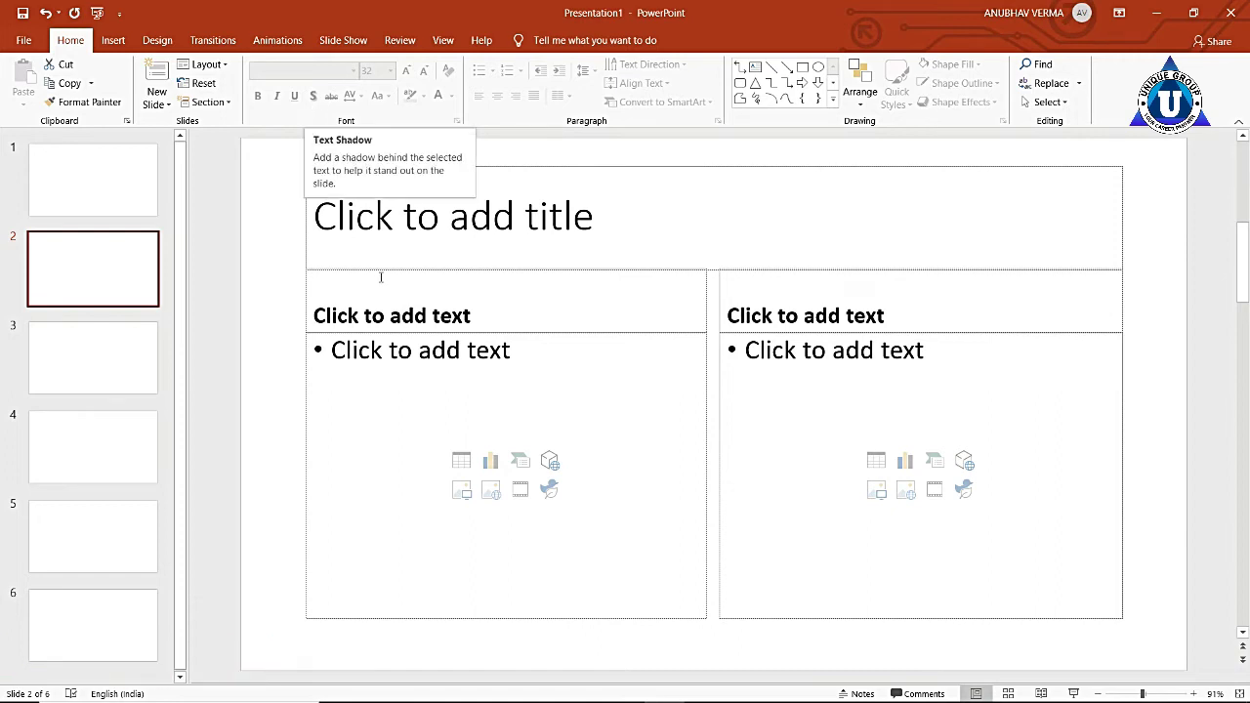
Type KKKKK in the left content box in Algerian font at size 40
{"action": "left_click", "coordinate": [441, 442]}
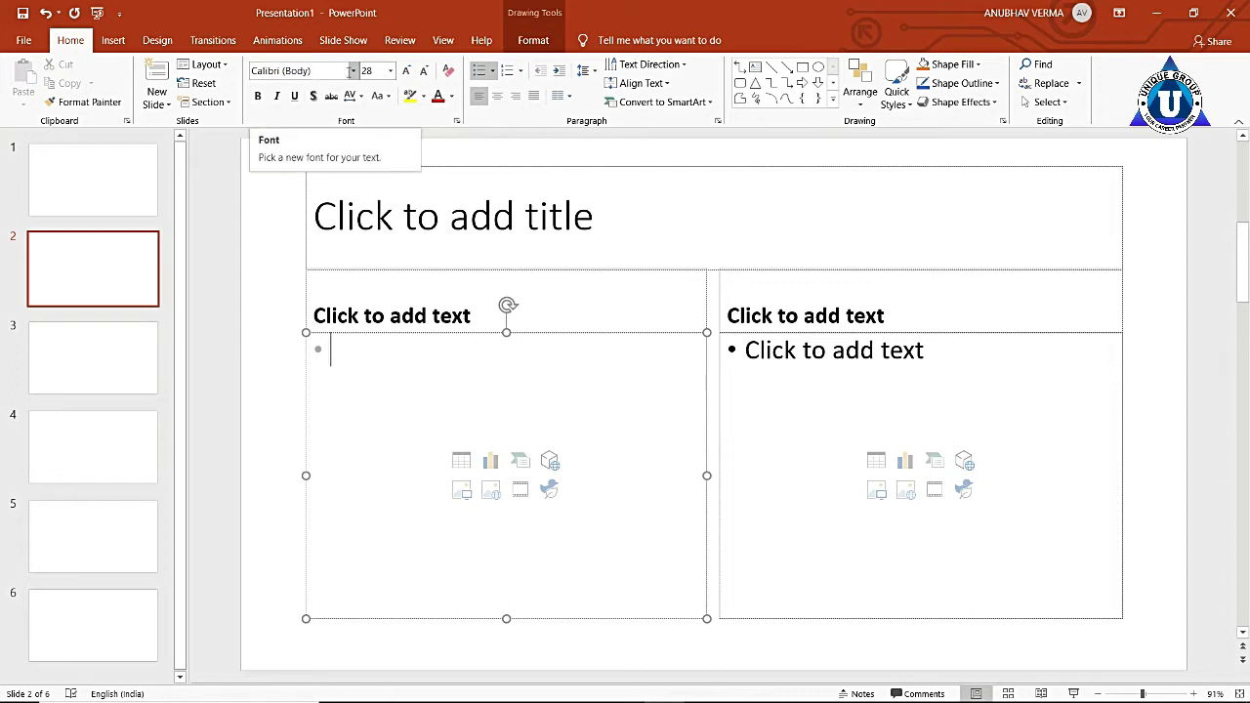
{"action": "left_click", "coordinate": [353, 72]}
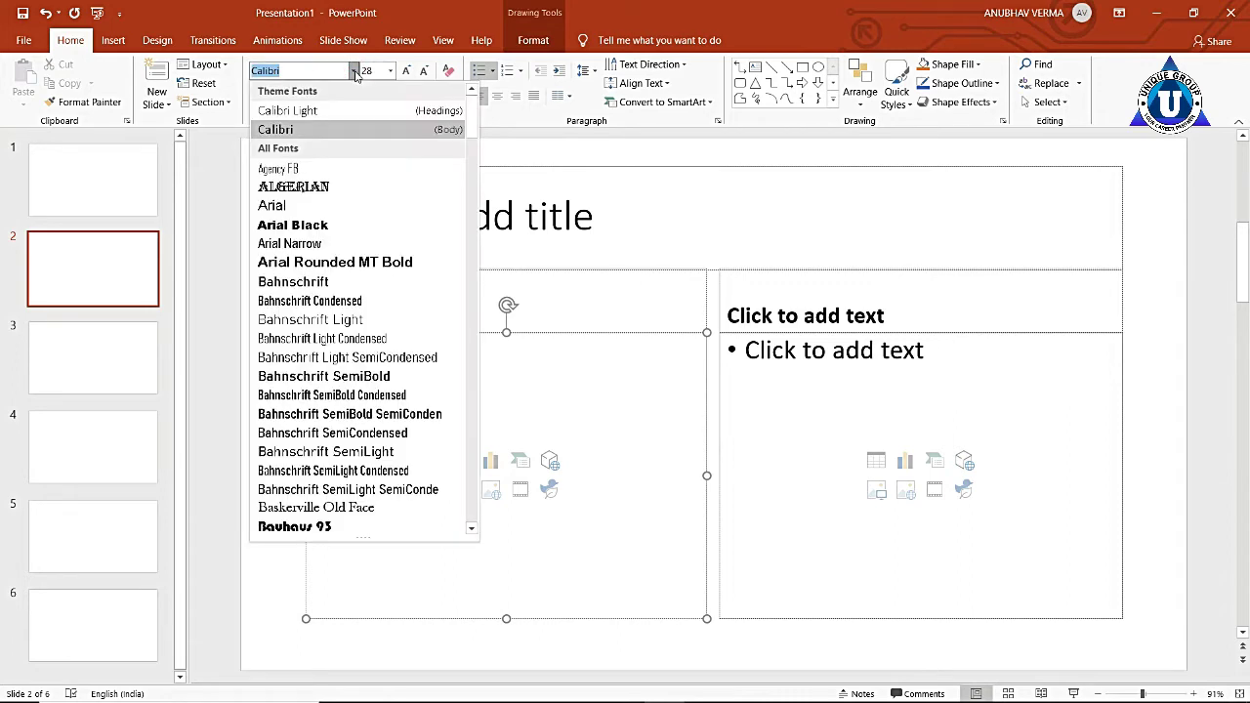
{"action": "left_click", "coordinate": [332, 189]}
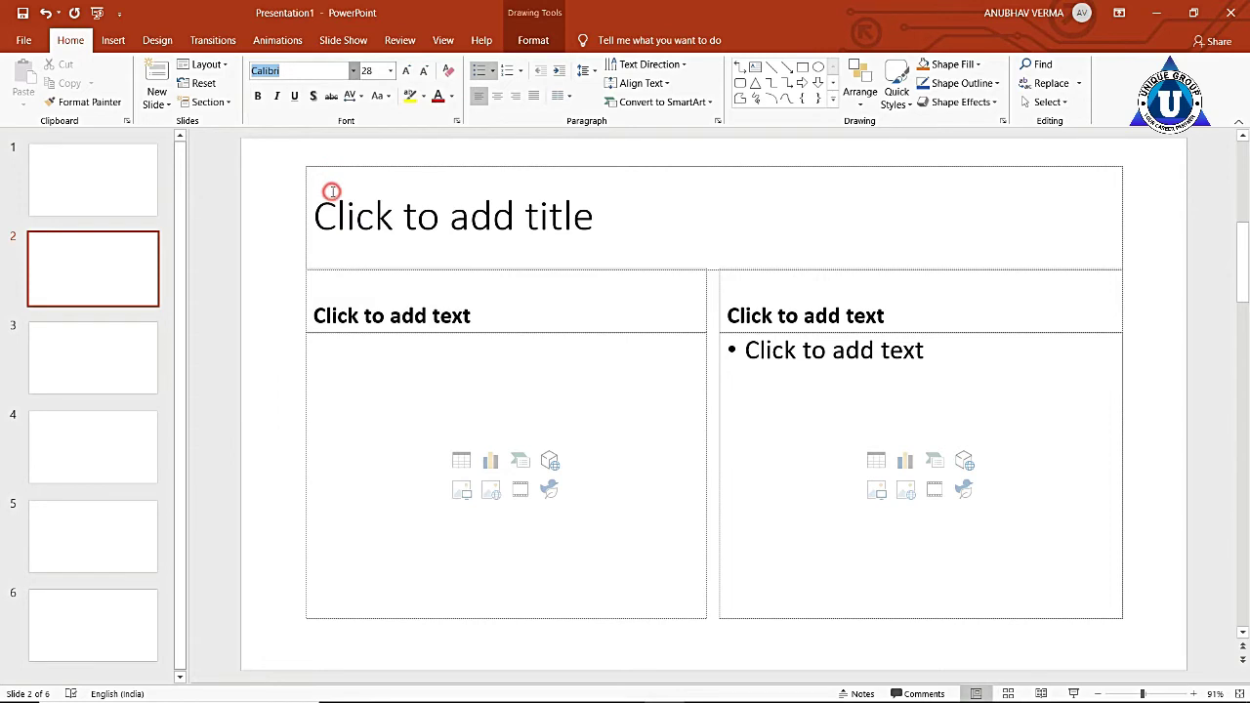
{"action": "type", "text": "KKKKK"}
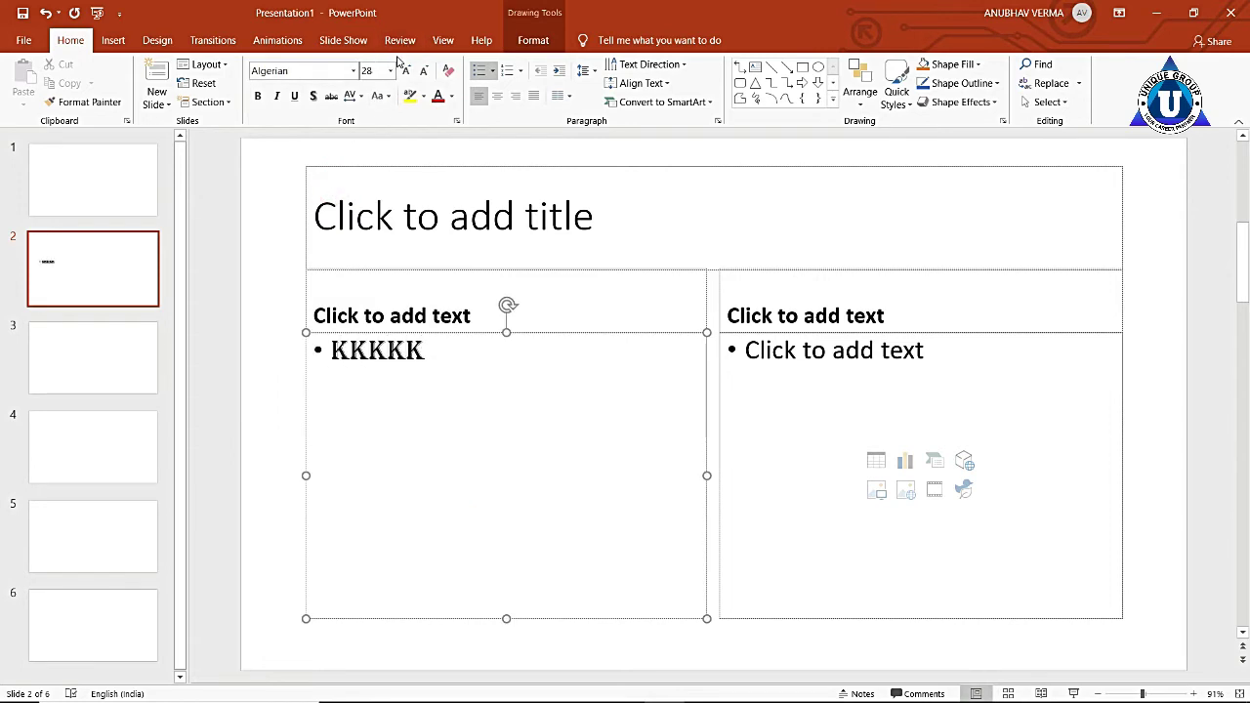
{"action": "left_click", "coordinate": [389, 71]}
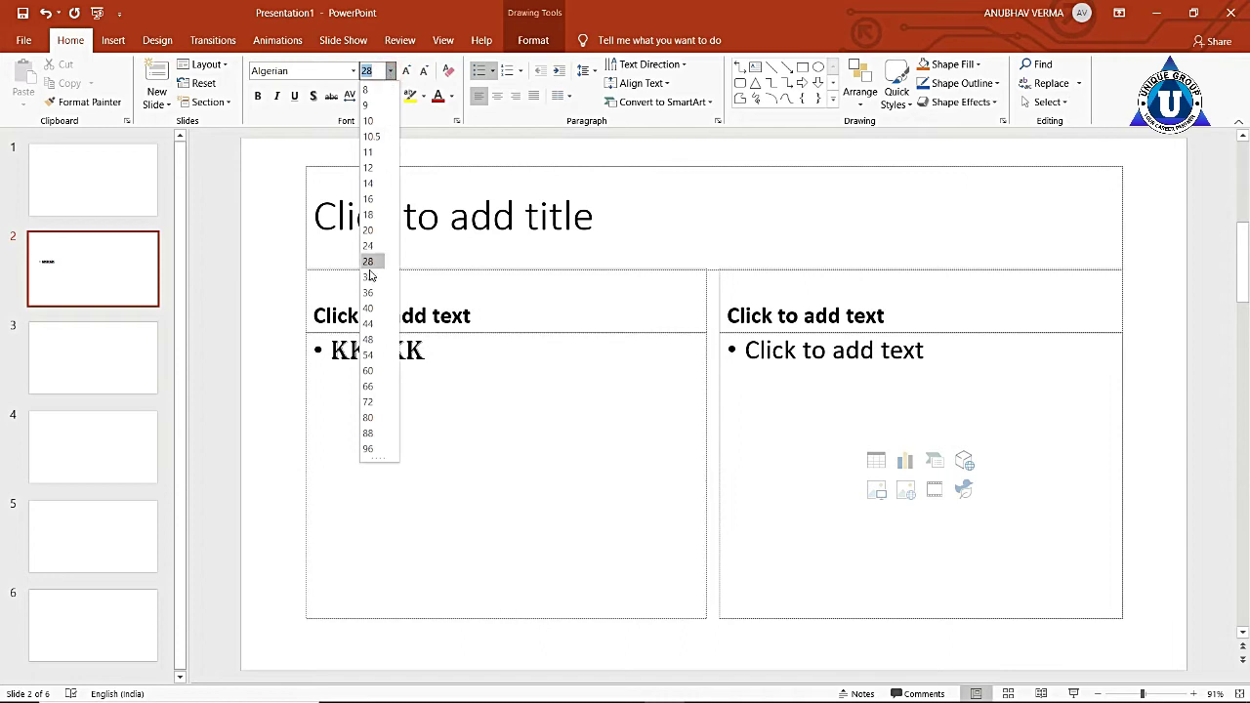
{"action": "left_click", "coordinate": [369, 301]}
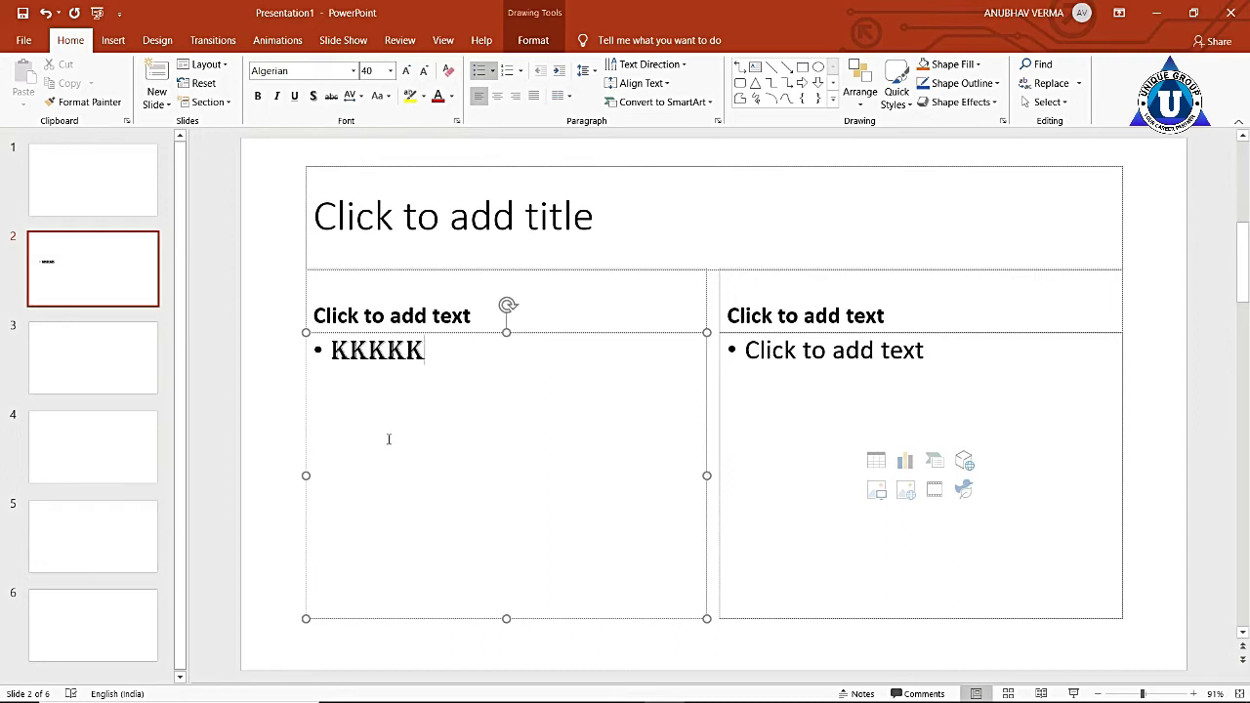
Add a shadow to KKKKK and type nine struck-through J's after it
{"action": "scroll", "coordinate": [387, 438], "scroll_direction": "up", "scroll_amount": 3}
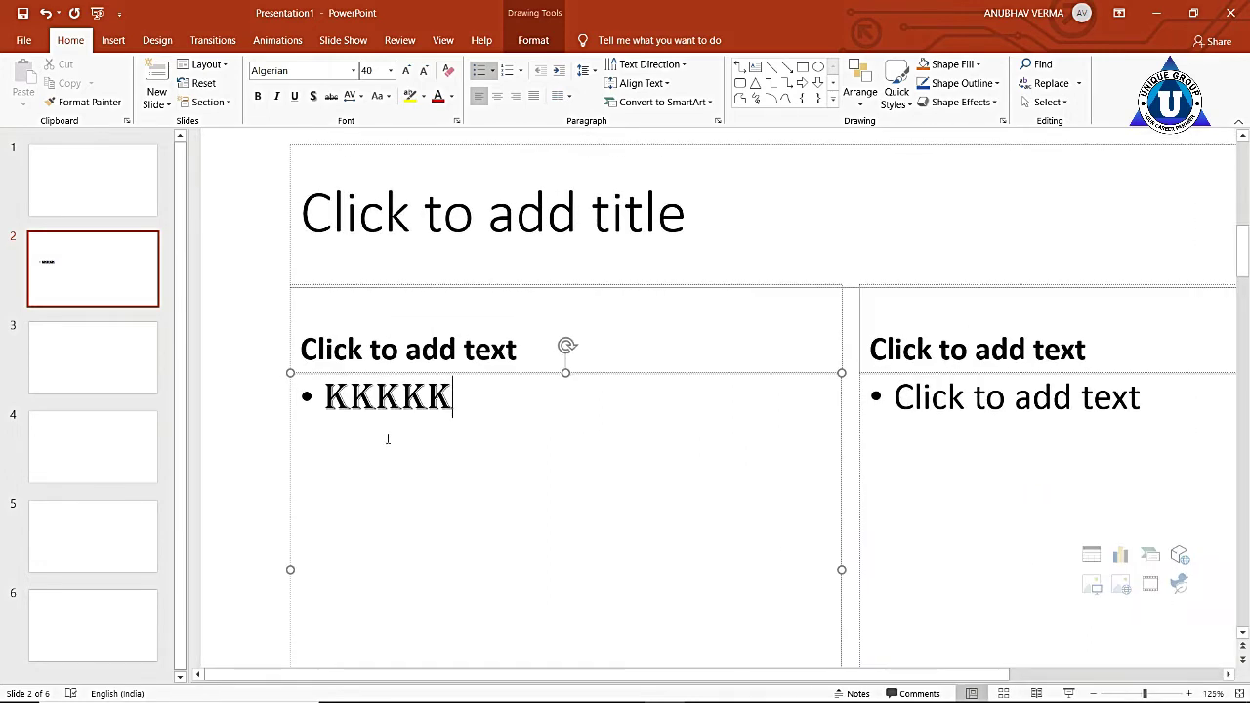
{"action": "key", "text": "shift+Left"}
{"action": "key", "text": "shift+Left"}
{"action": "key", "text": "shift+Left"}
{"action": "key", "text": "shift+Left"}
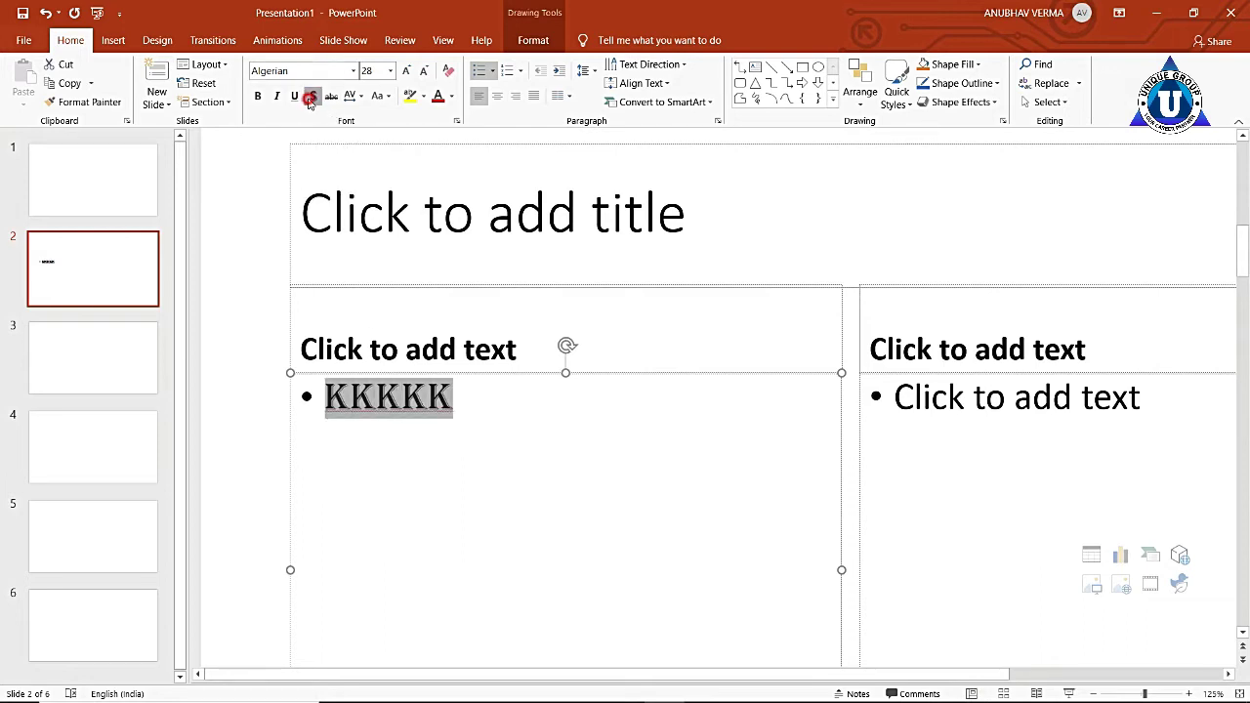
{"action": "left_click", "coordinate": [310, 98]}
{"action": "left_click", "coordinate": [556, 400]}
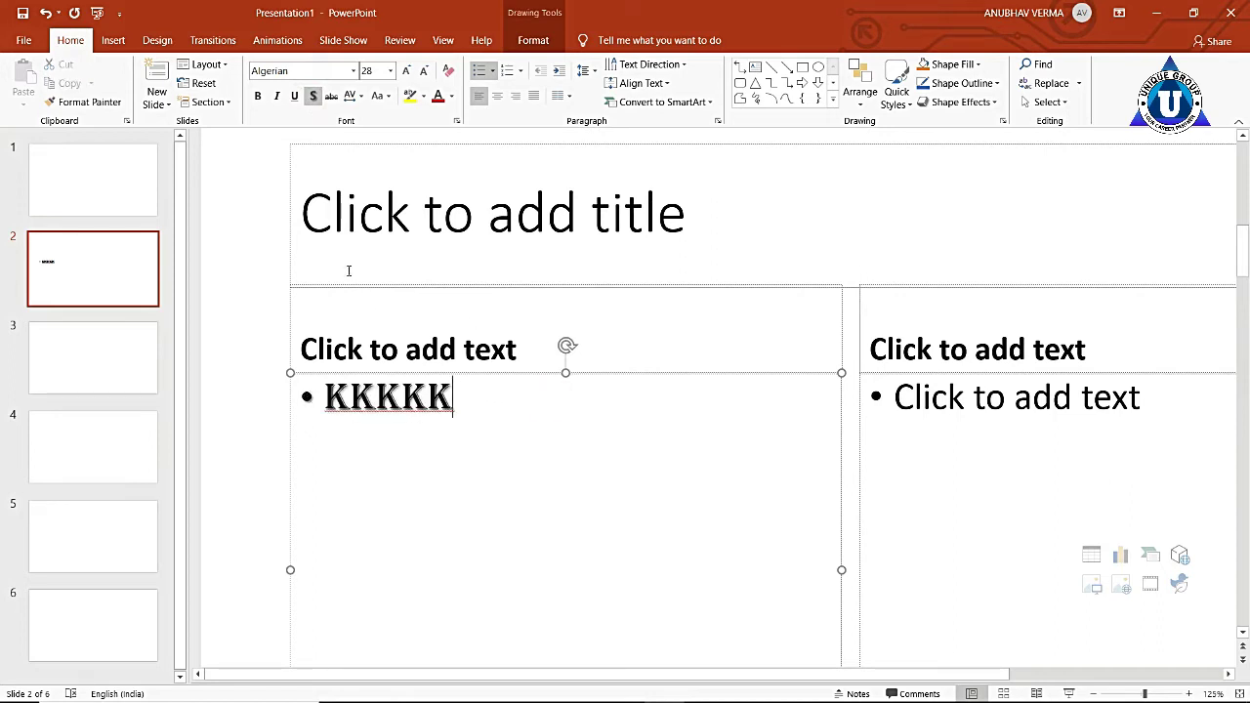
{"action": "left_click", "coordinate": [332, 98]}
{"action": "type", "text": "JJJJJJJJJ"}
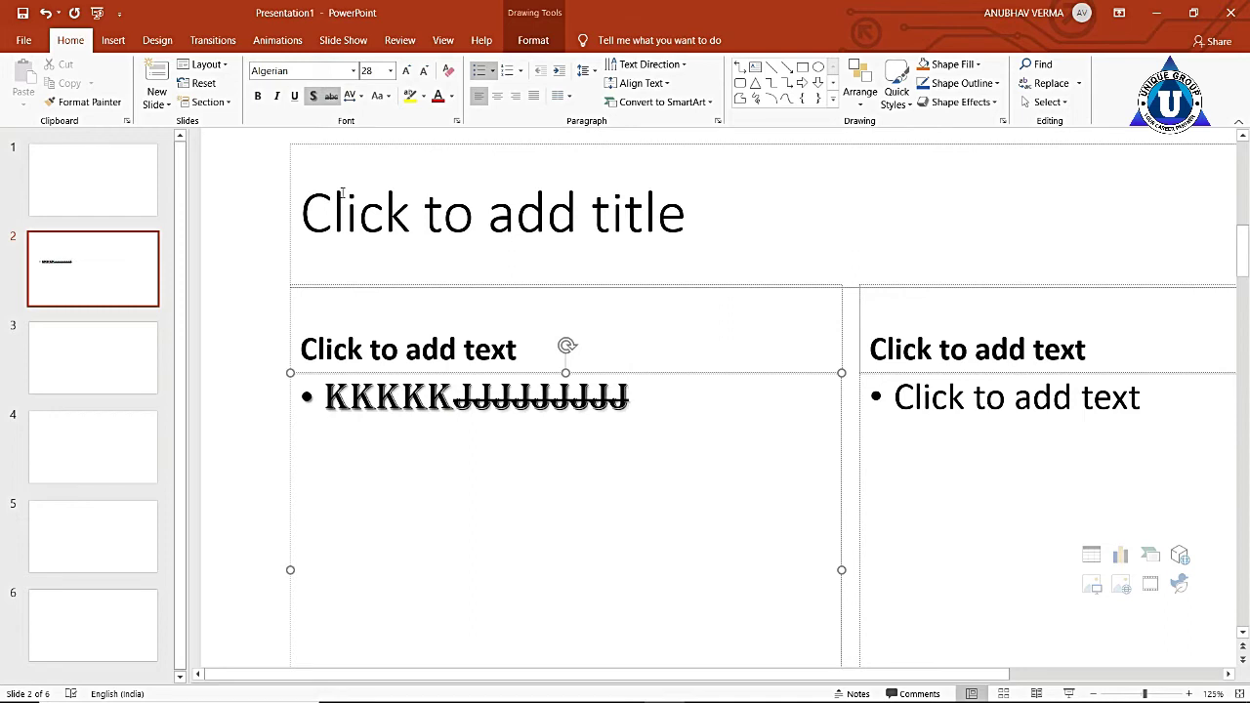
Select the whole K and J line and view the character spacing options
{"action": "left_click", "coordinate": [358, 96]}
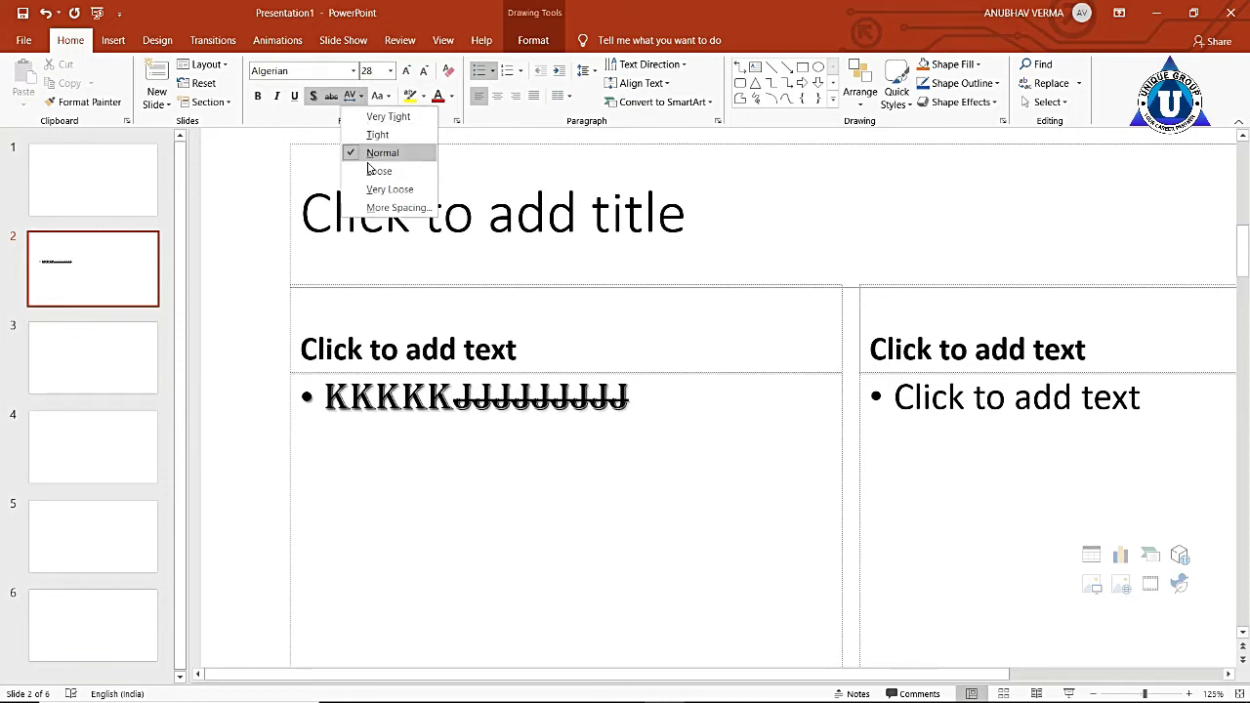
{"action": "left_click", "coordinate": [636, 400]}
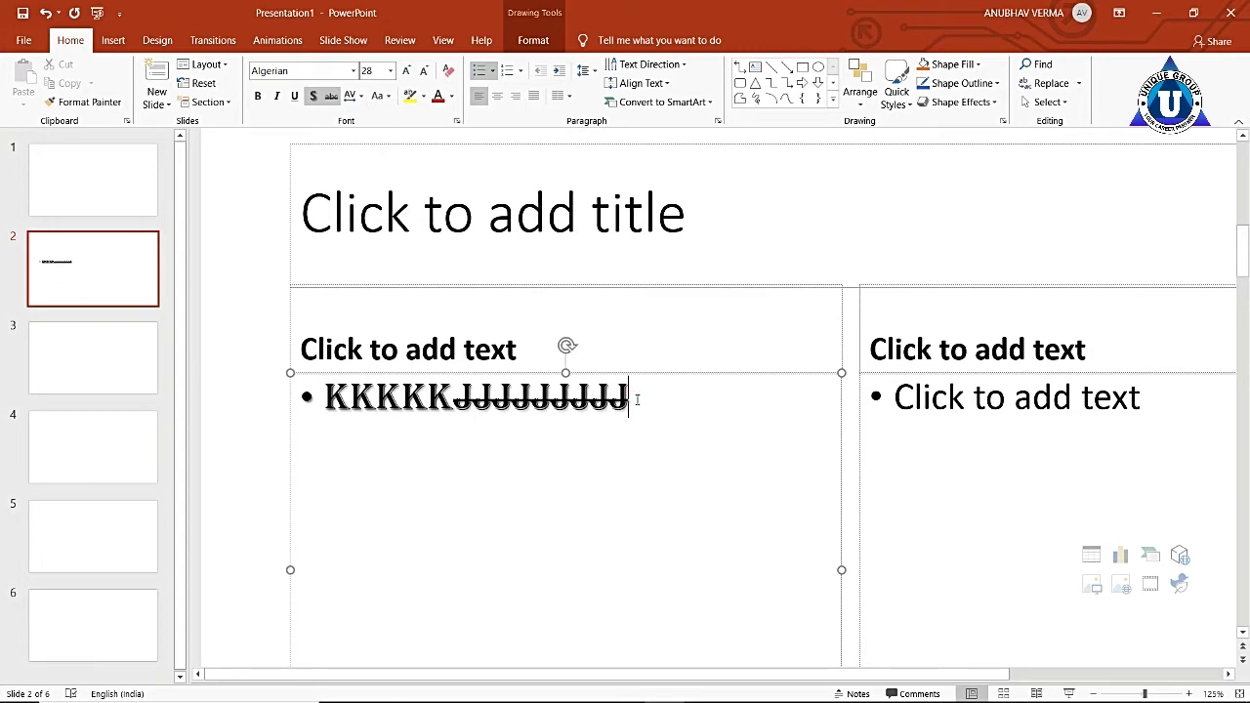
{"action": "left_click_drag", "start_coordinate": [637, 399], "coordinate": [325, 386]}
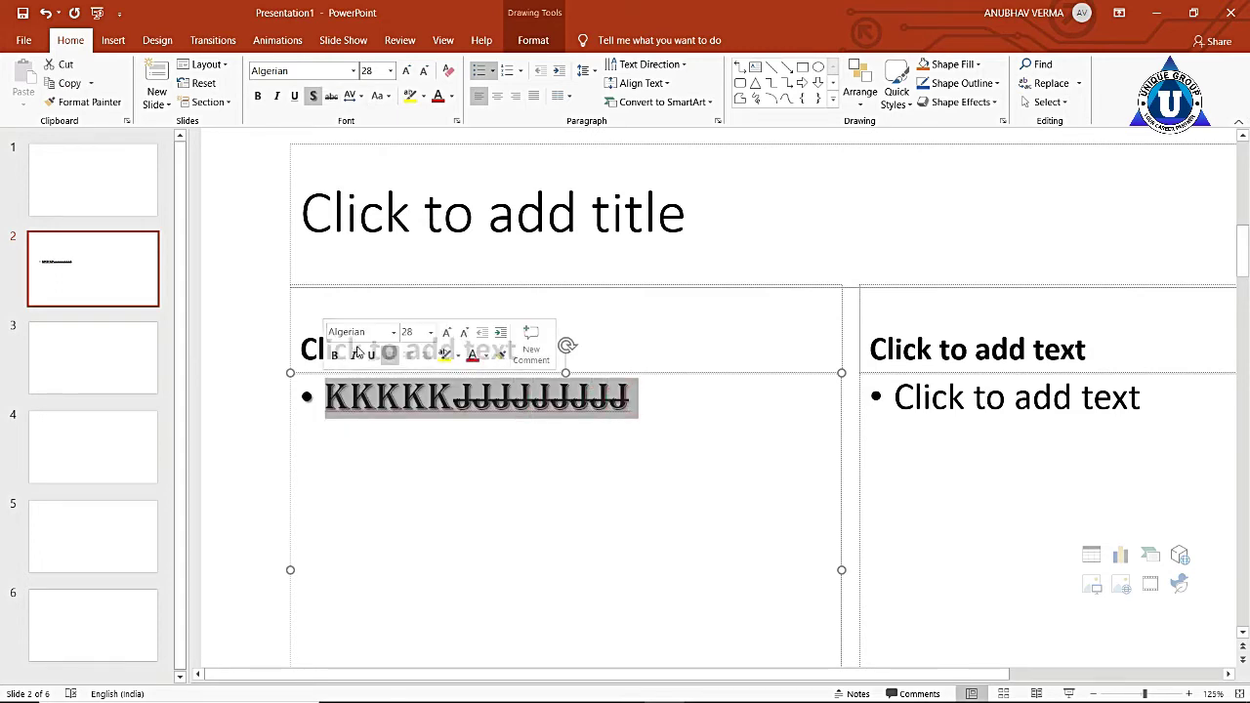
{"action": "left_click", "coordinate": [360, 96]}
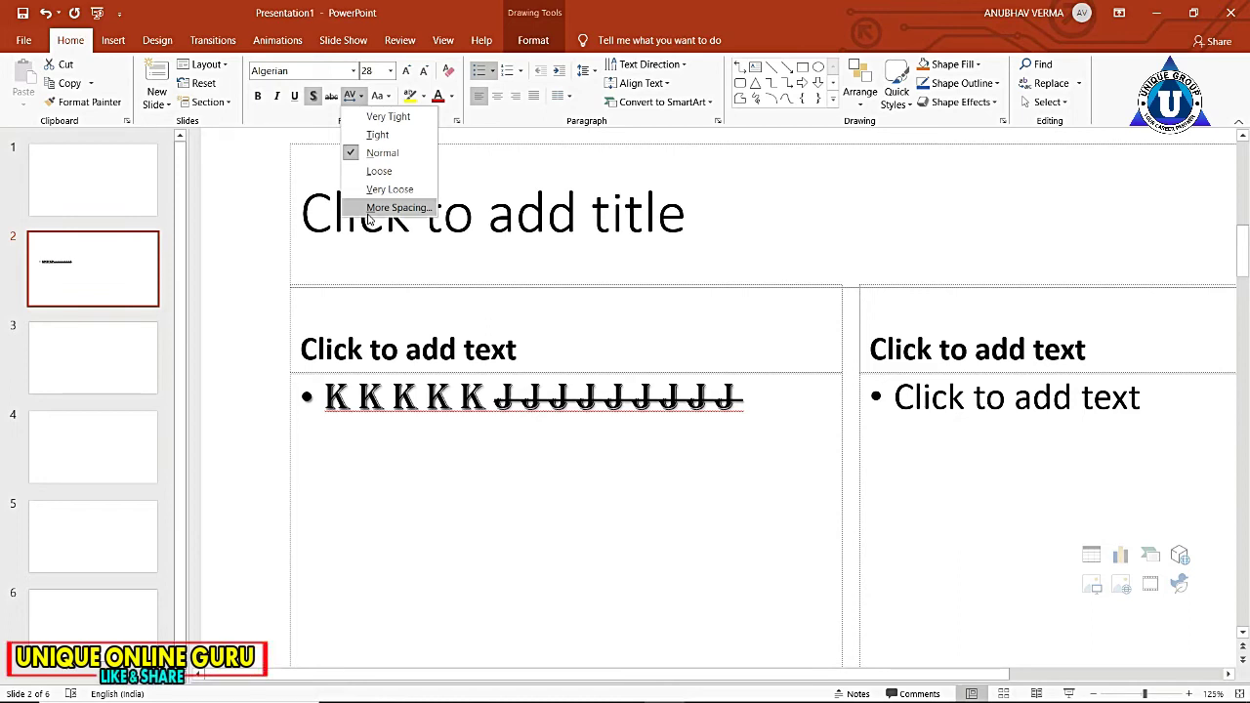
Leave spacing unchanged, apply tOGGLE cASE to the KKKKKJJJJJJJJJ line, then return to slide 1
{"action": "left_click", "coordinate": [535, 318]}
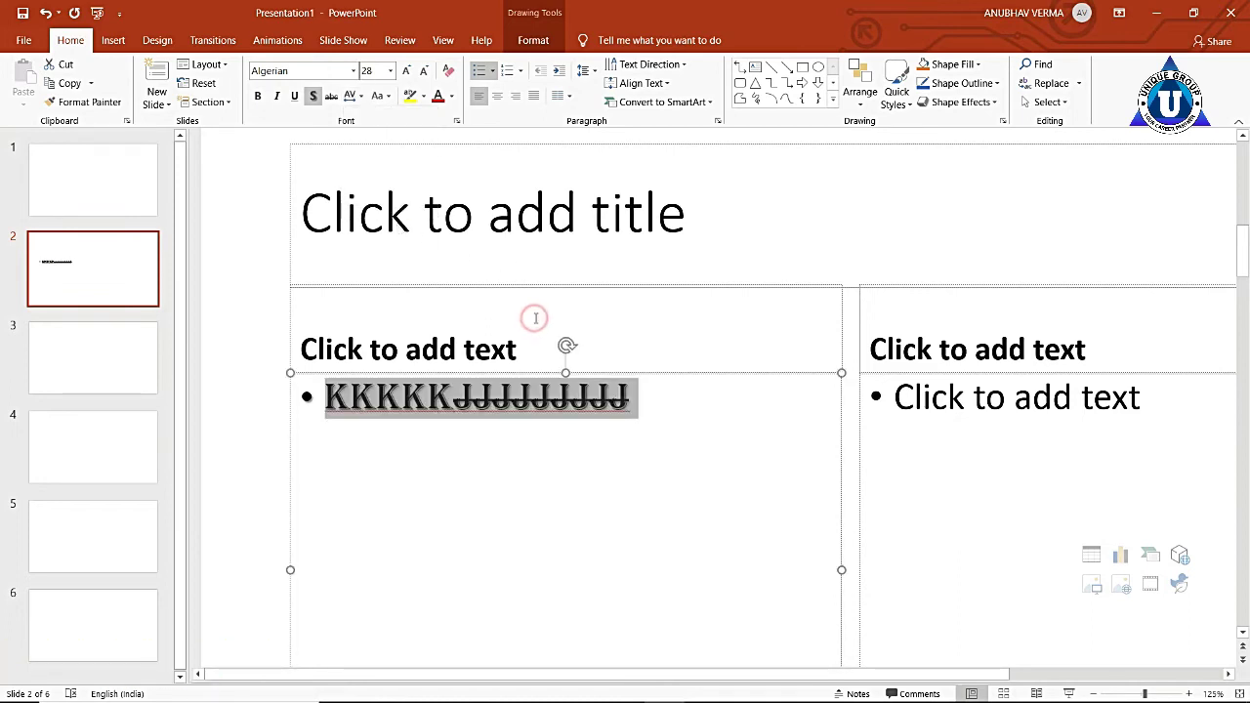
{"action": "left_click", "coordinate": [381, 95]}
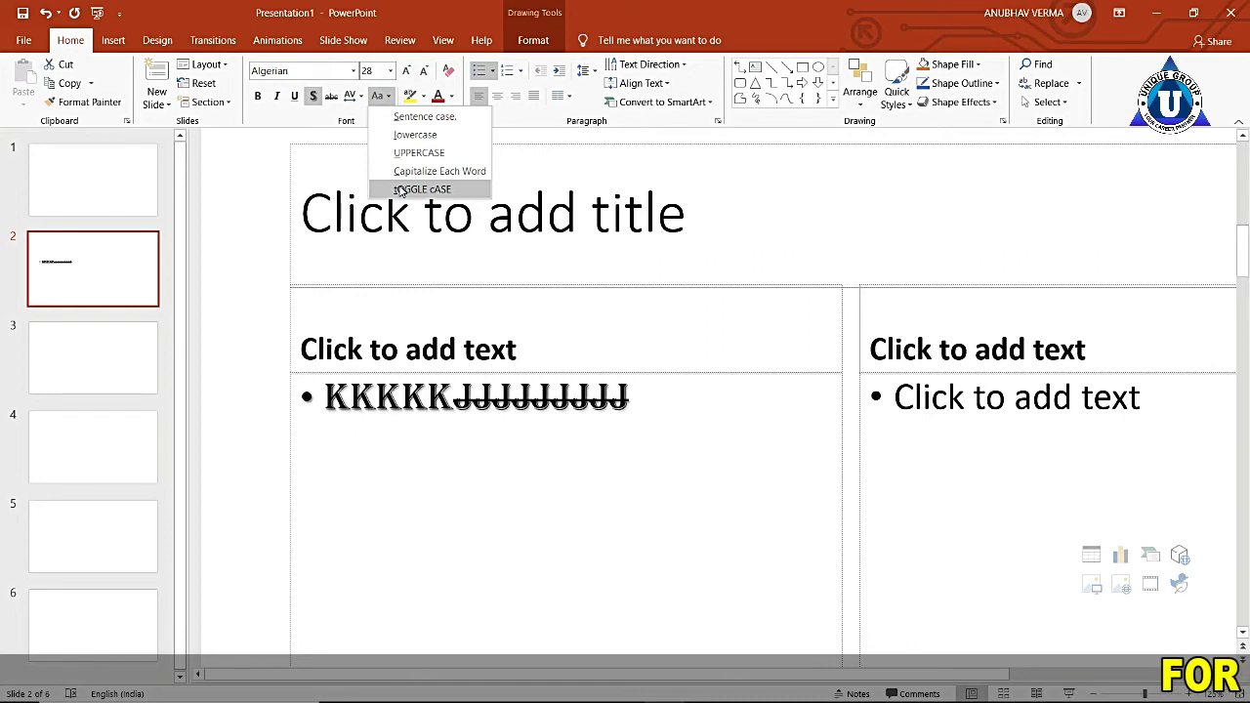
{"action": "left_click", "coordinate": [401, 189]}
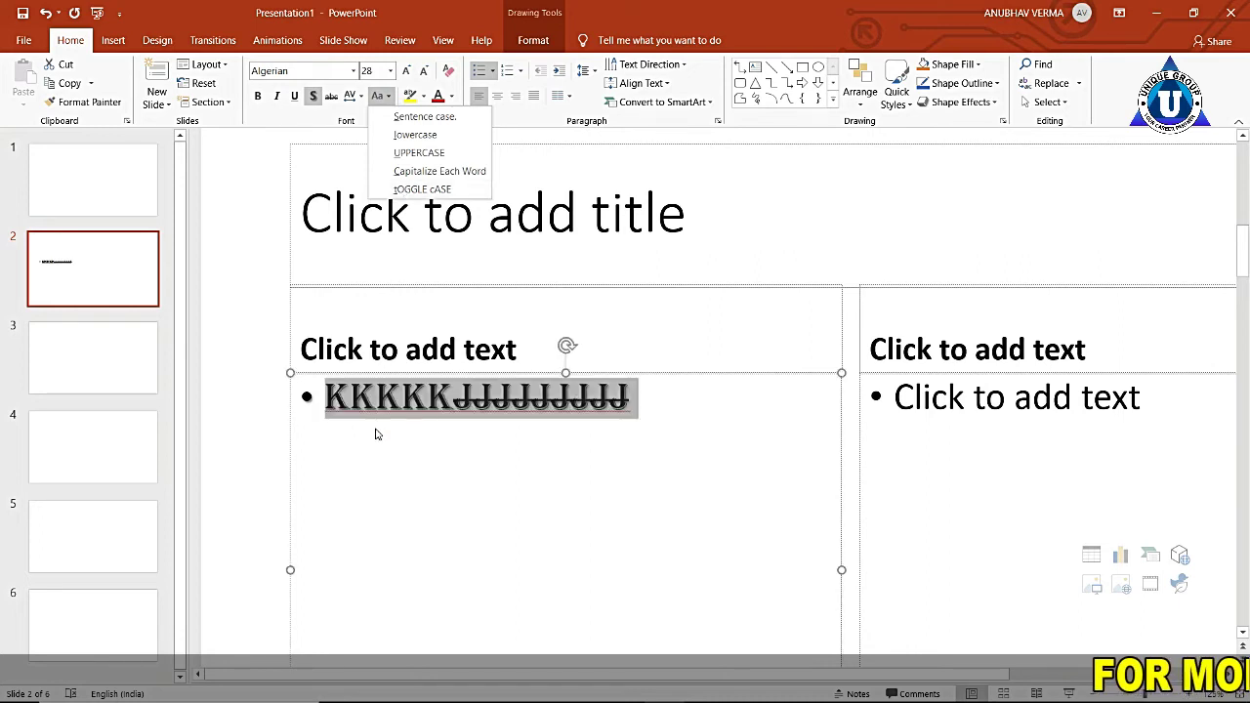
{"action": "left_click", "coordinate": [97, 194]}
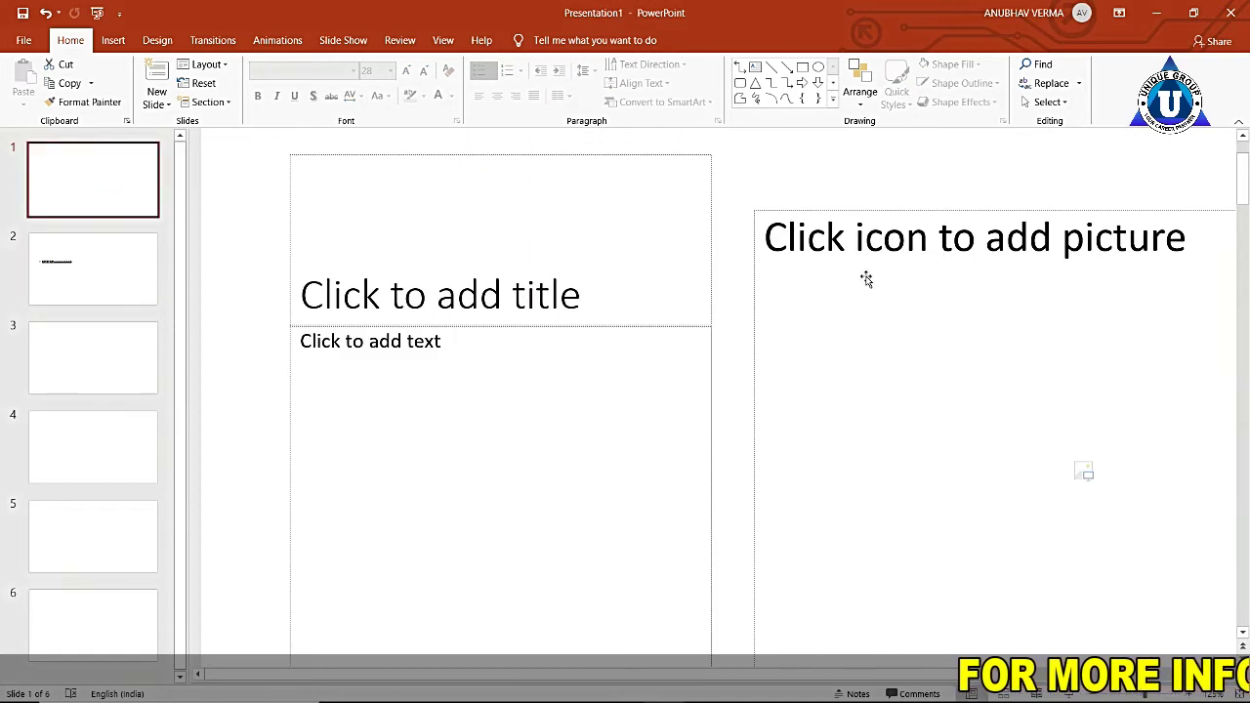
Generate quick-brown-fox sample paragraphs in slide 4's left content box using =rand()
{"action": "left_click", "coordinate": [146, 362]}
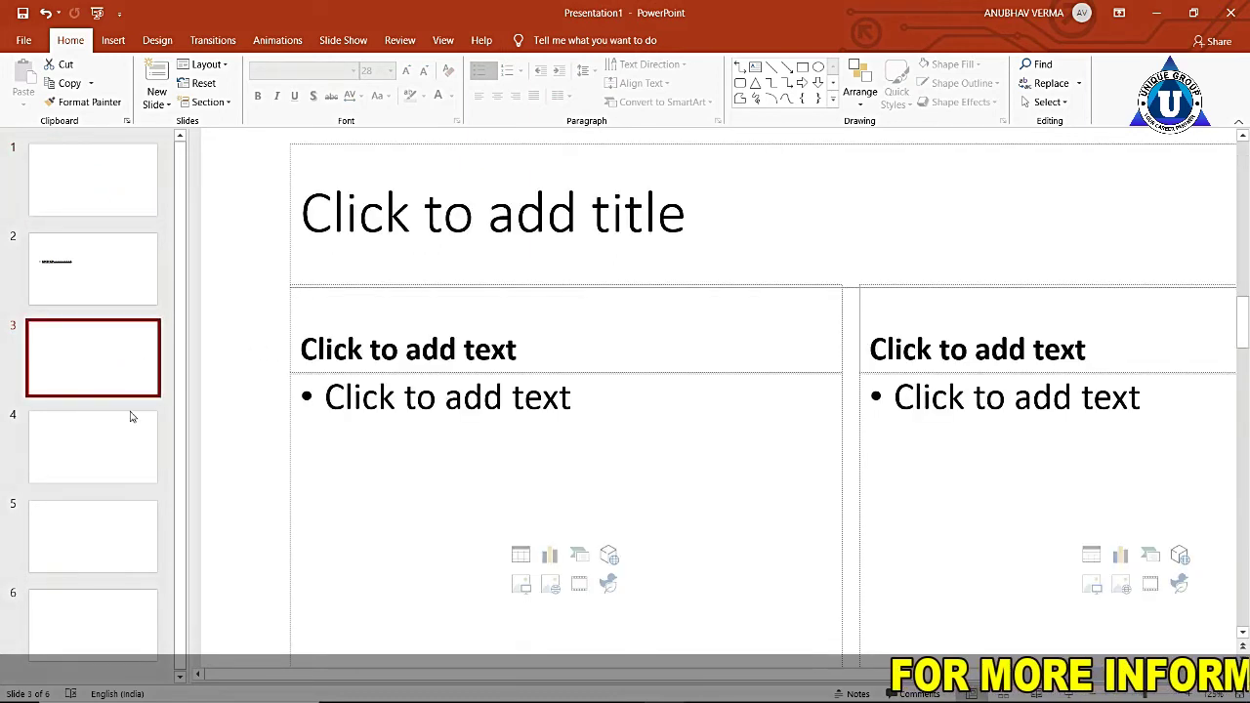
{"action": "left_click", "coordinate": [116, 474]}
{"action": "left_click", "coordinate": [402, 405]}
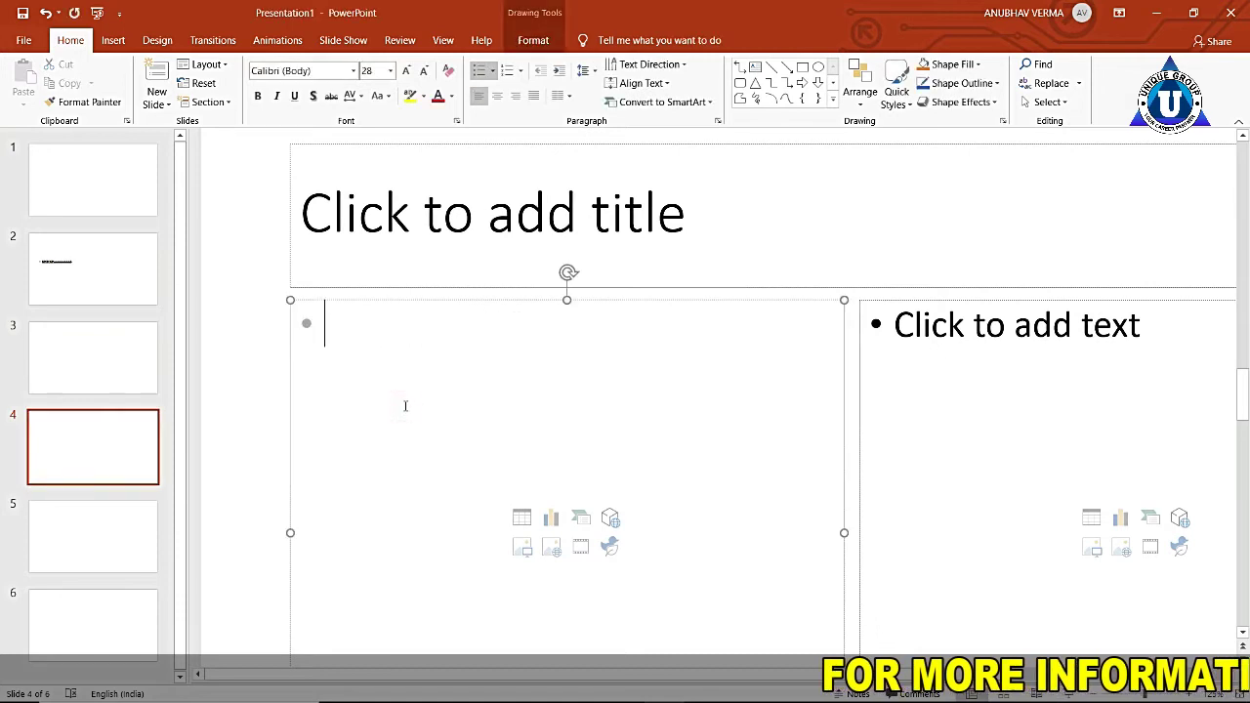
{"action": "type", "text": "="}
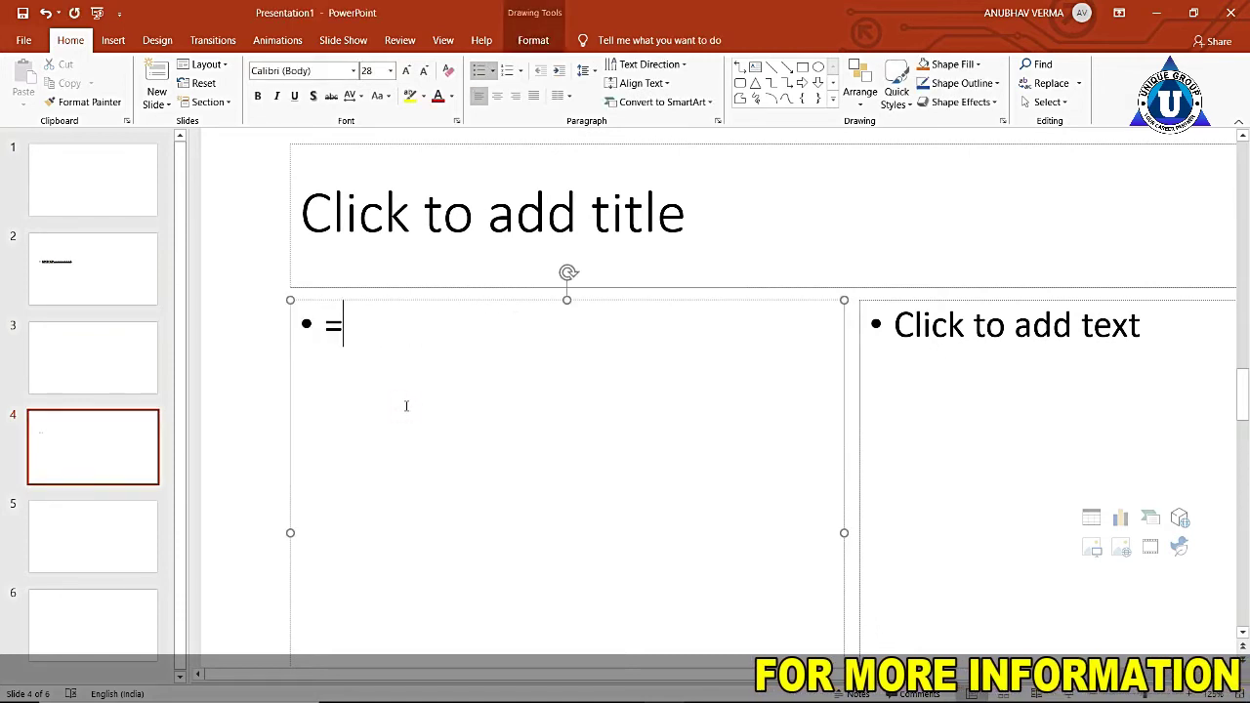
{"action": "type", "text": "rand()"}
{"action": "key", "text": "Return"}
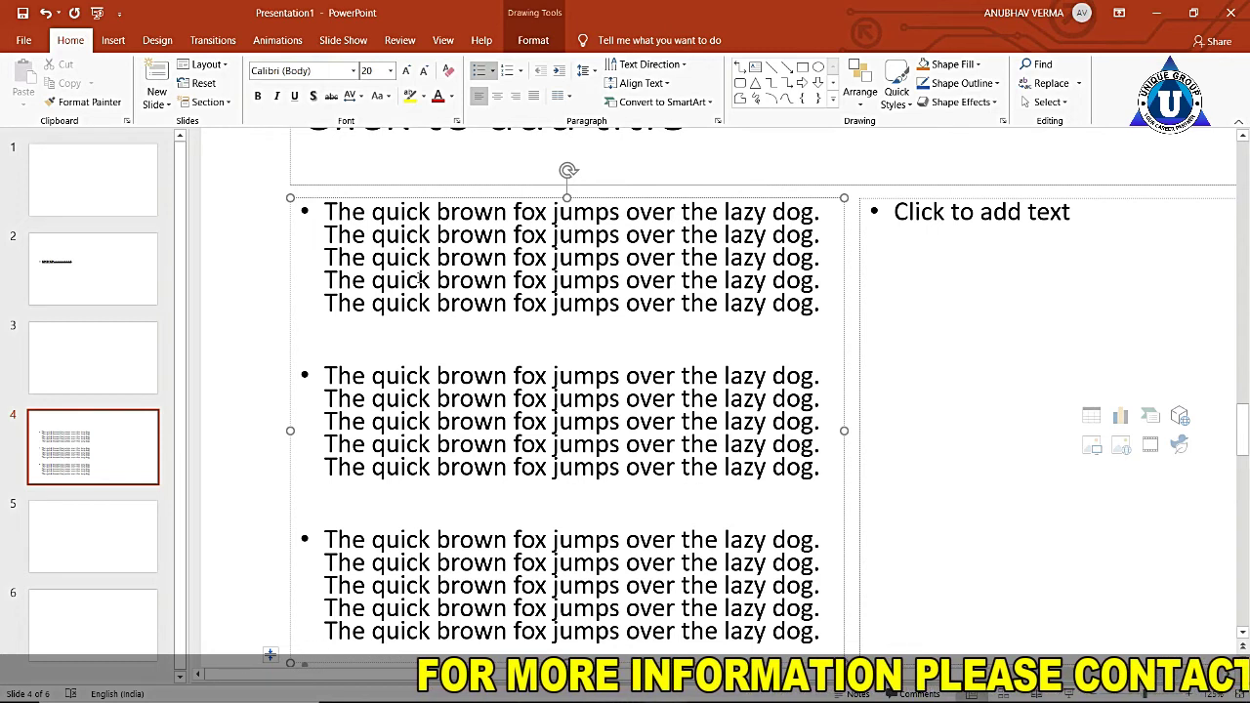
Apply Sentence case to the first paragraph and UPPERCASE to the second
{"action": "left_click", "coordinate": [379, 96]}
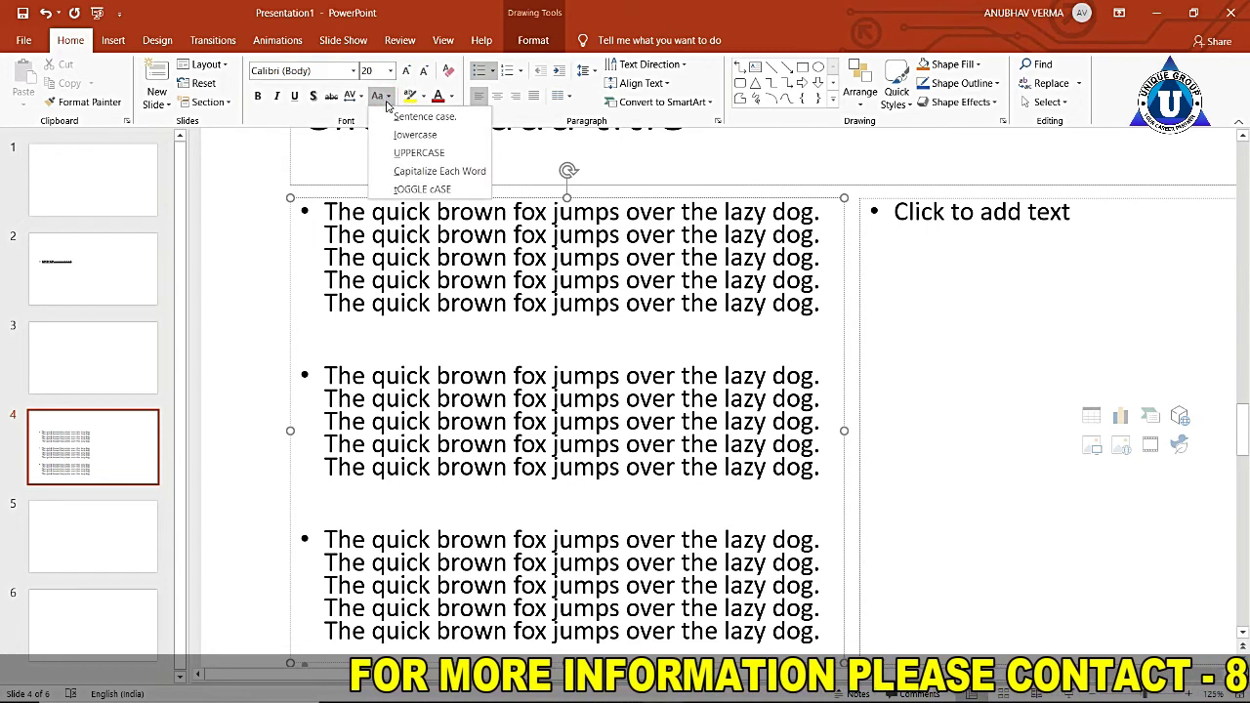
{"action": "left_click", "coordinate": [325, 207]}
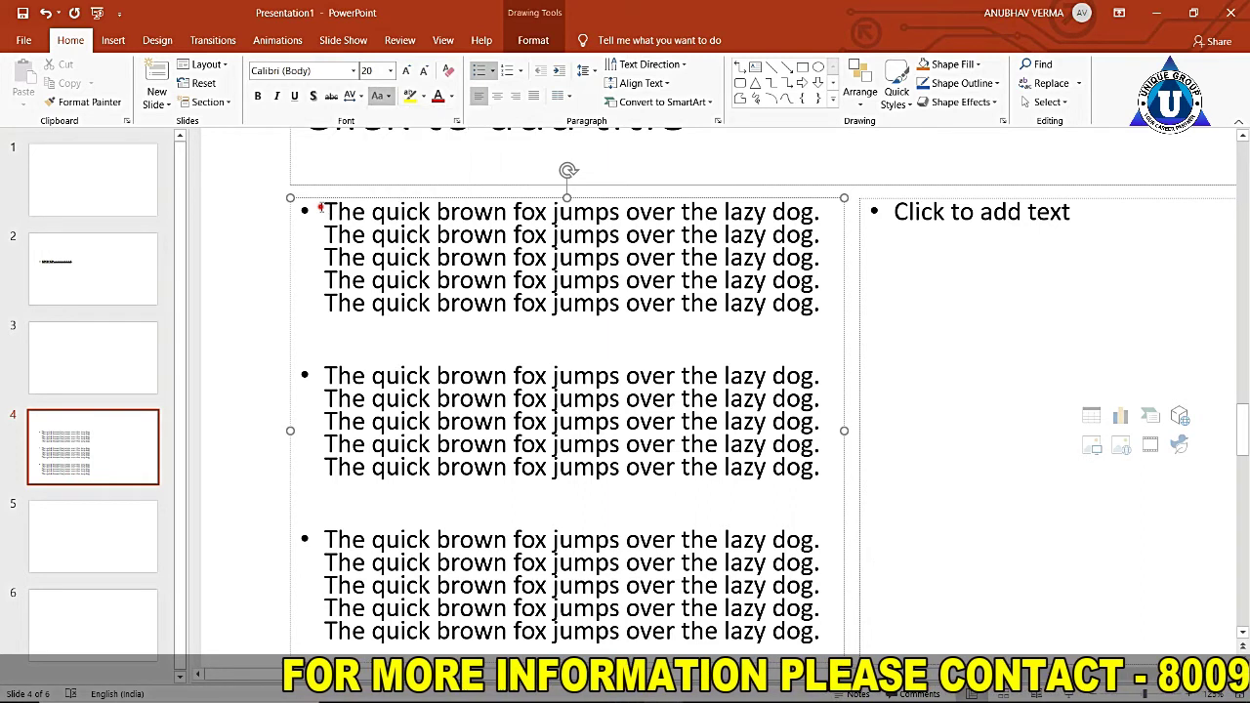
{"action": "left_click_drag", "start_coordinate": [326, 208], "coordinate": [829, 306]}
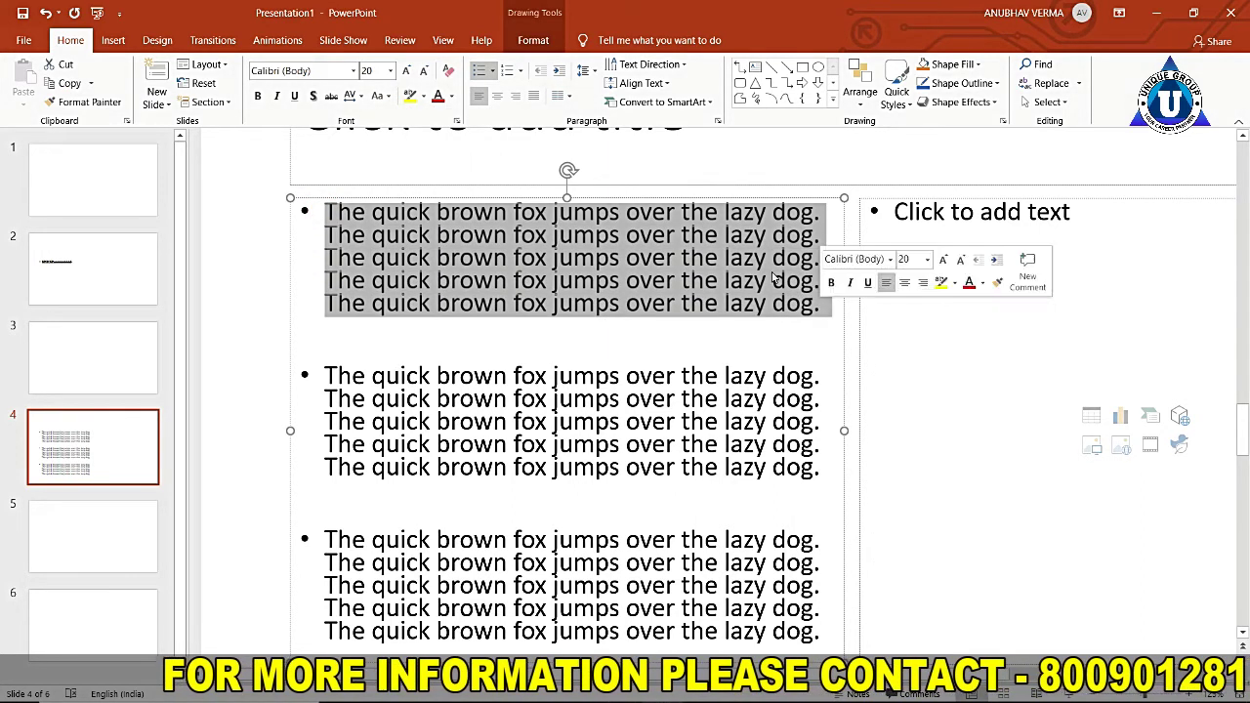
{"action": "left_click", "coordinate": [387, 98]}
{"action": "left_click", "coordinate": [389, 117]}
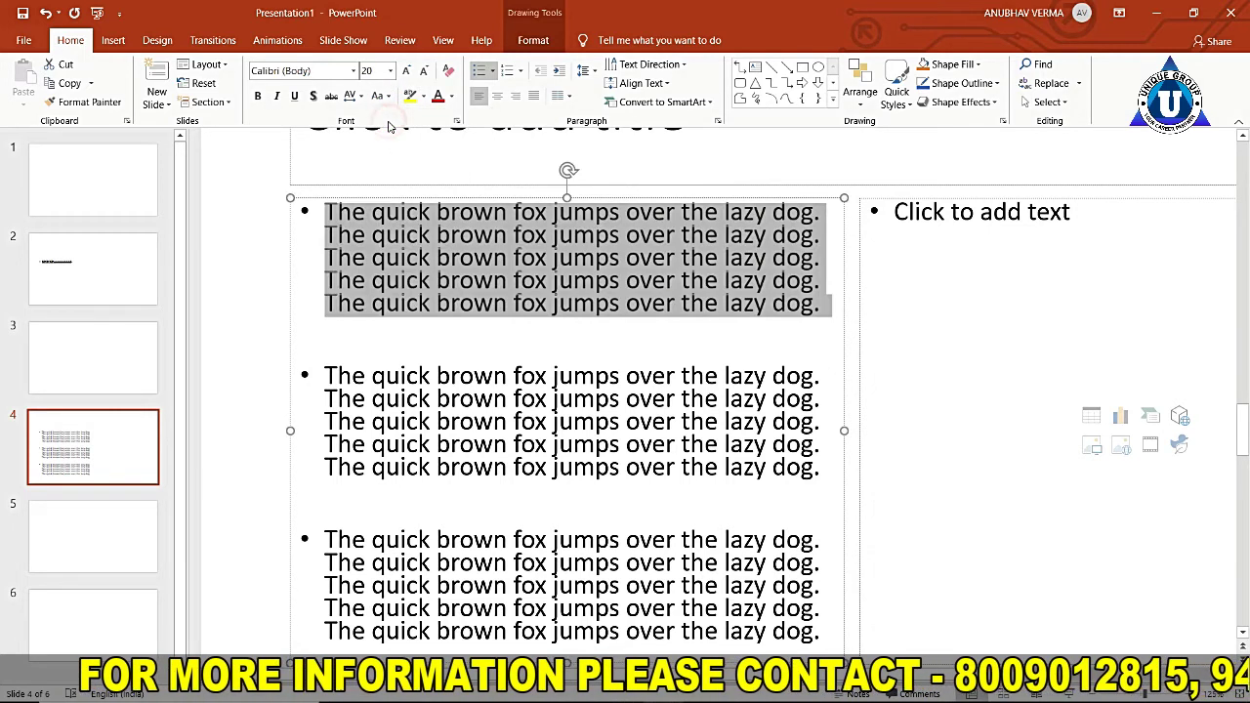
{"action": "left_click_drag", "start_coordinate": [325, 376], "coordinate": [801, 460]}
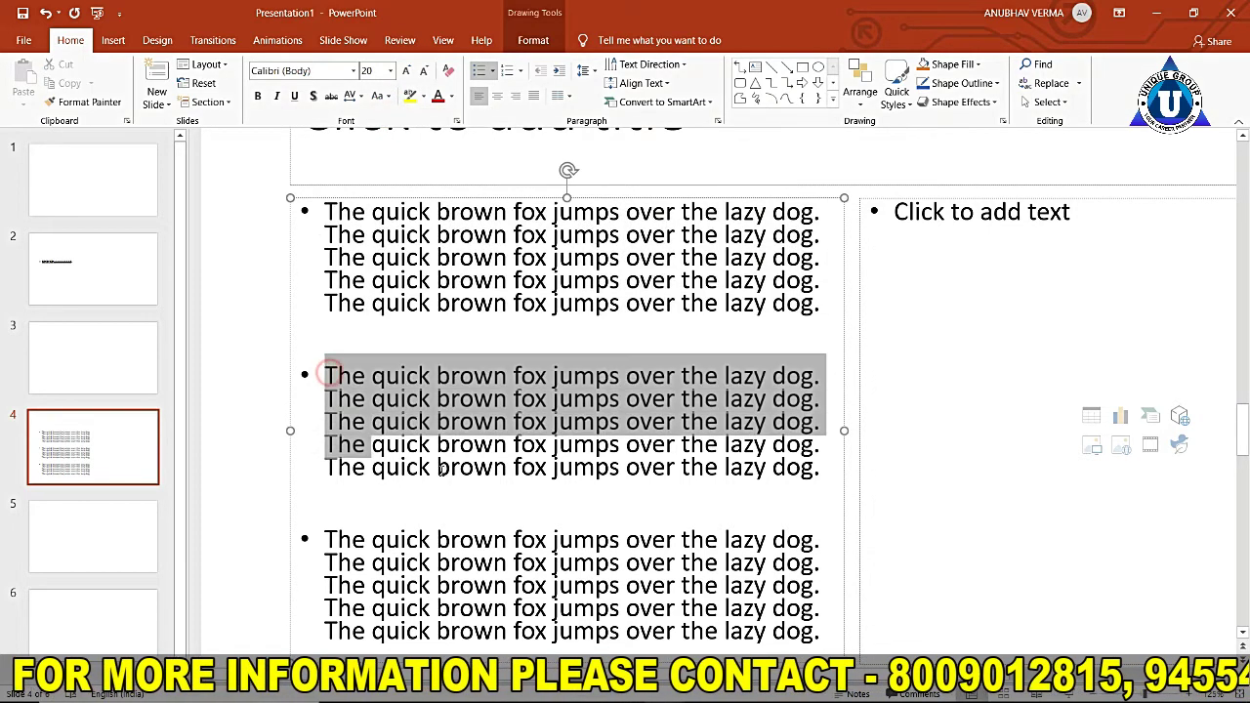
{"action": "left_click", "coordinate": [386, 98]}
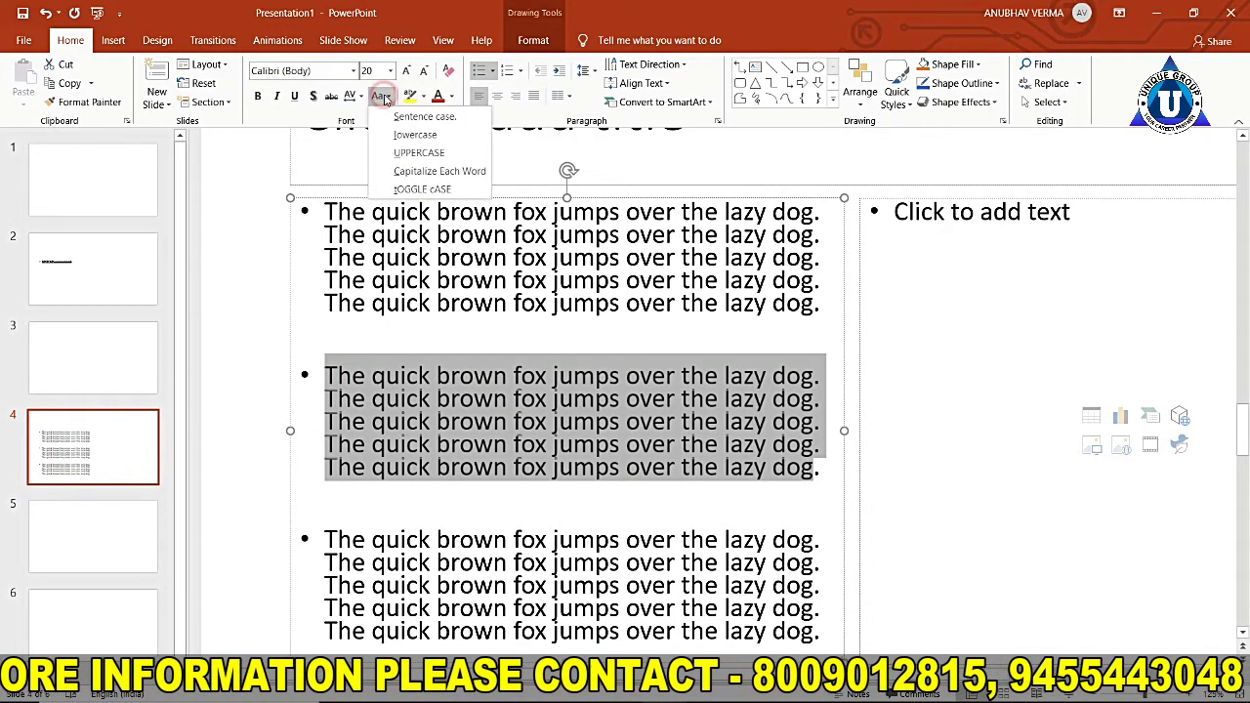
{"action": "left_click", "coordinate": [400, 156]}
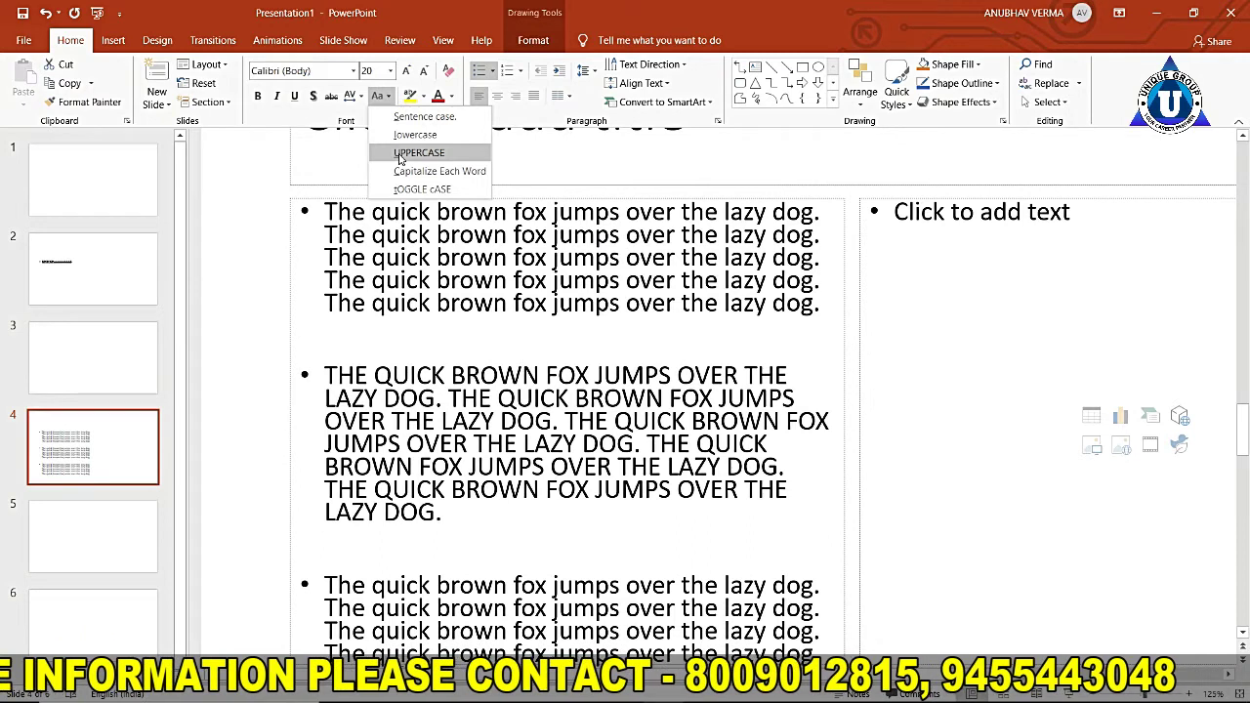
{"action": "left_click", "coordinate": [399, 155]}
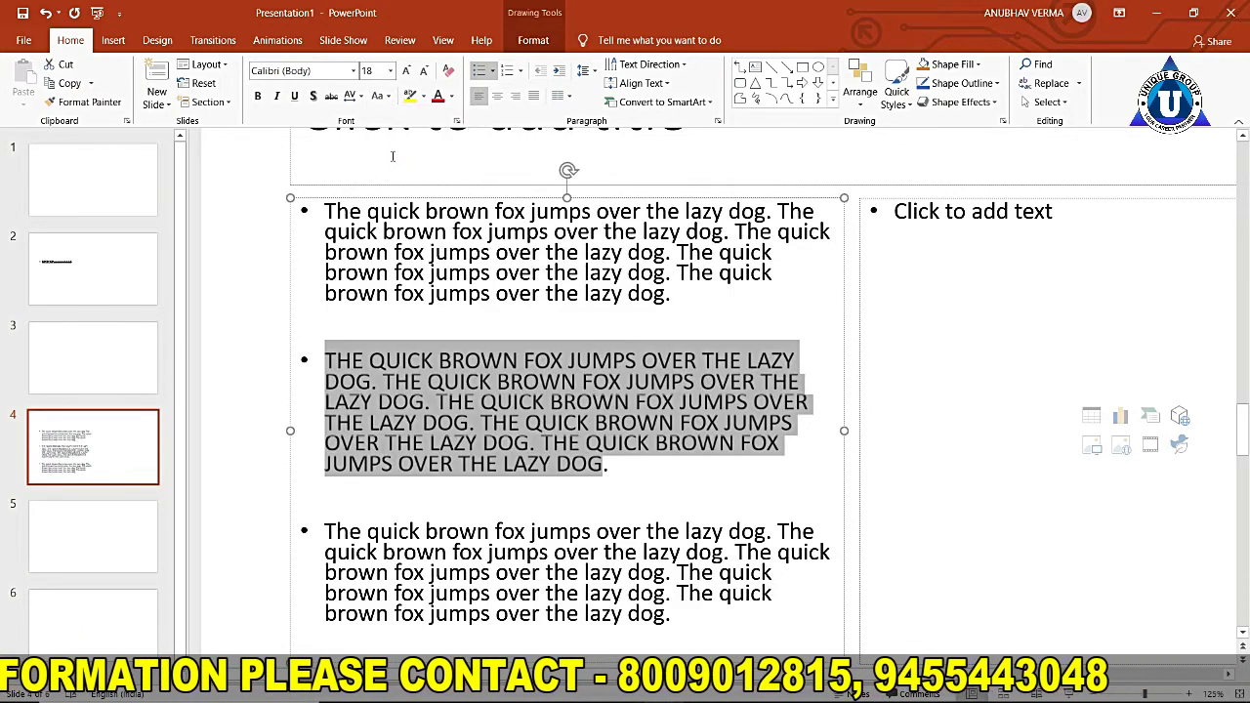
Switch the first paragraph to lowercase, then to Capitalize Each Word
{"action": "left_click_drag", "start_coordinate": [320, 209], "coordinate": [327, 325]}
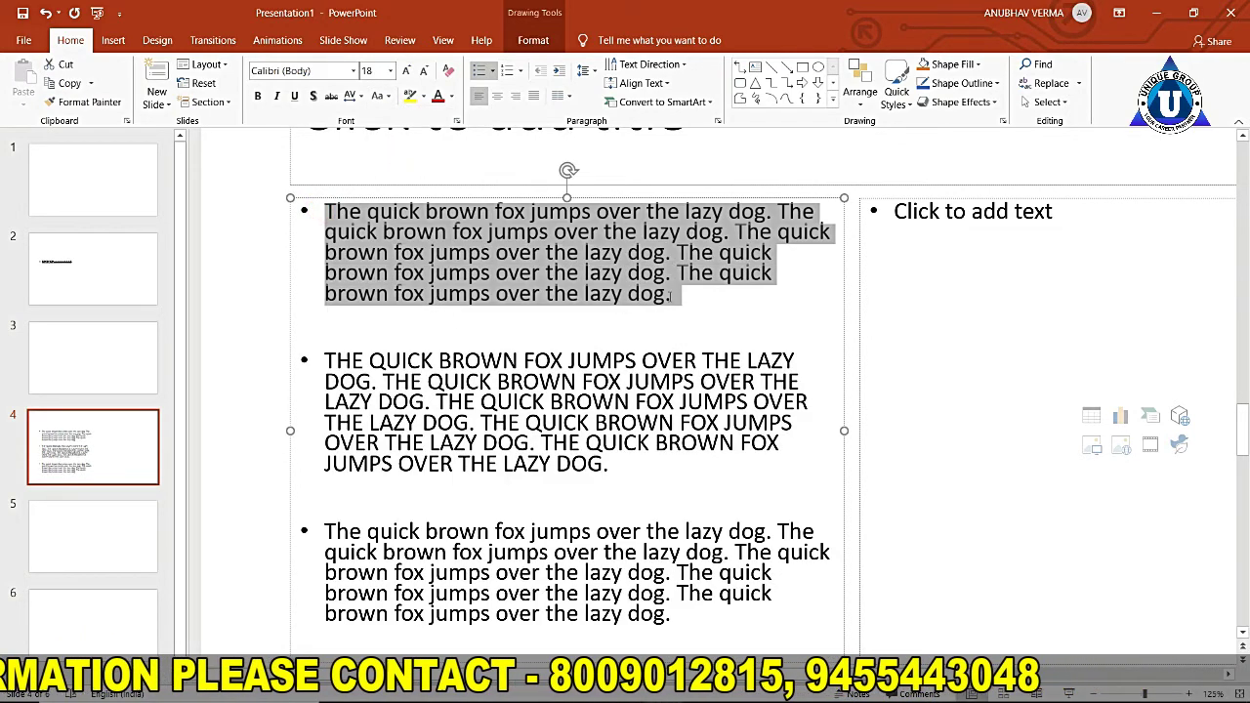
{"action": "left_click", "coordinate": [381, 96]}
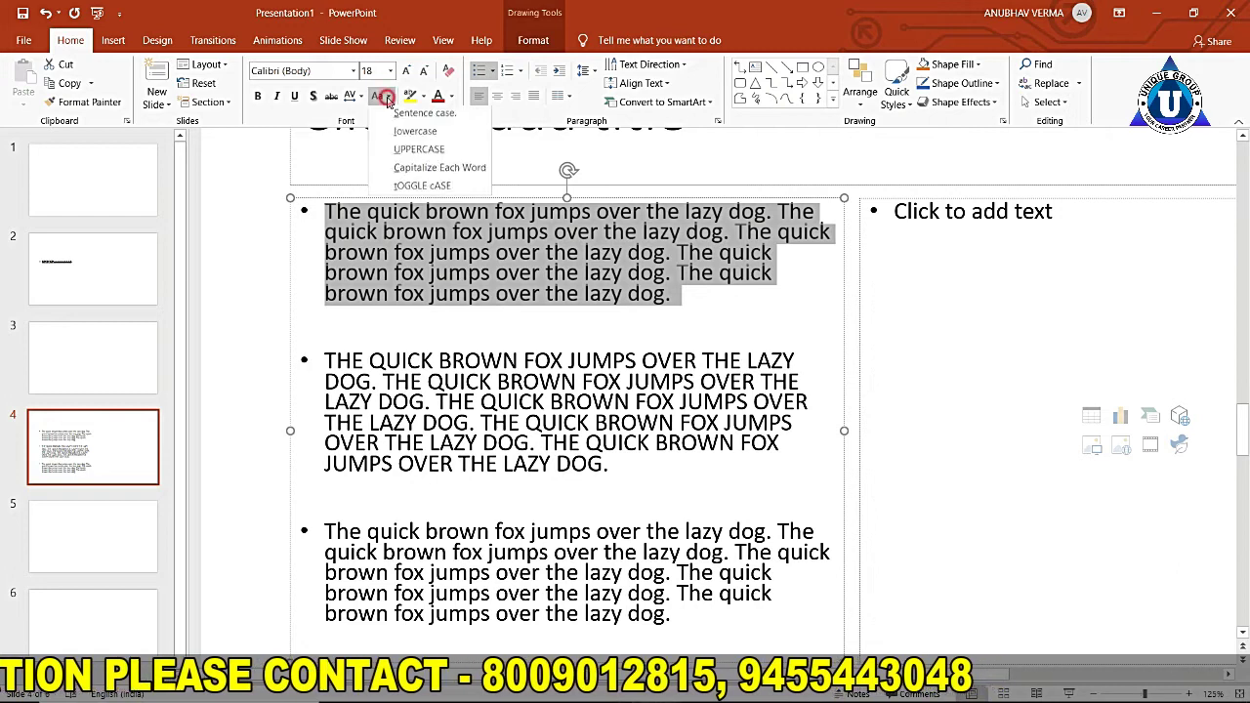
{"action": "left_click", "coordinate": [394, 145]}
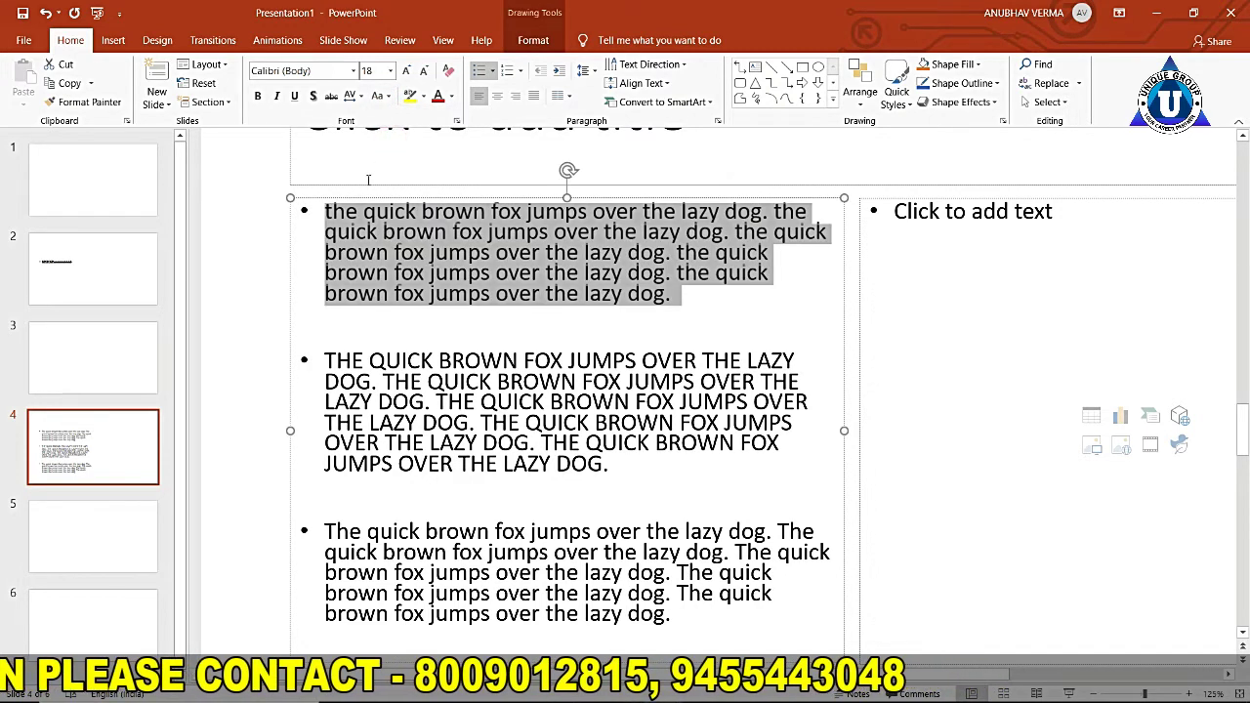
{"action": "left_click", "coordinate": [380, 95]}
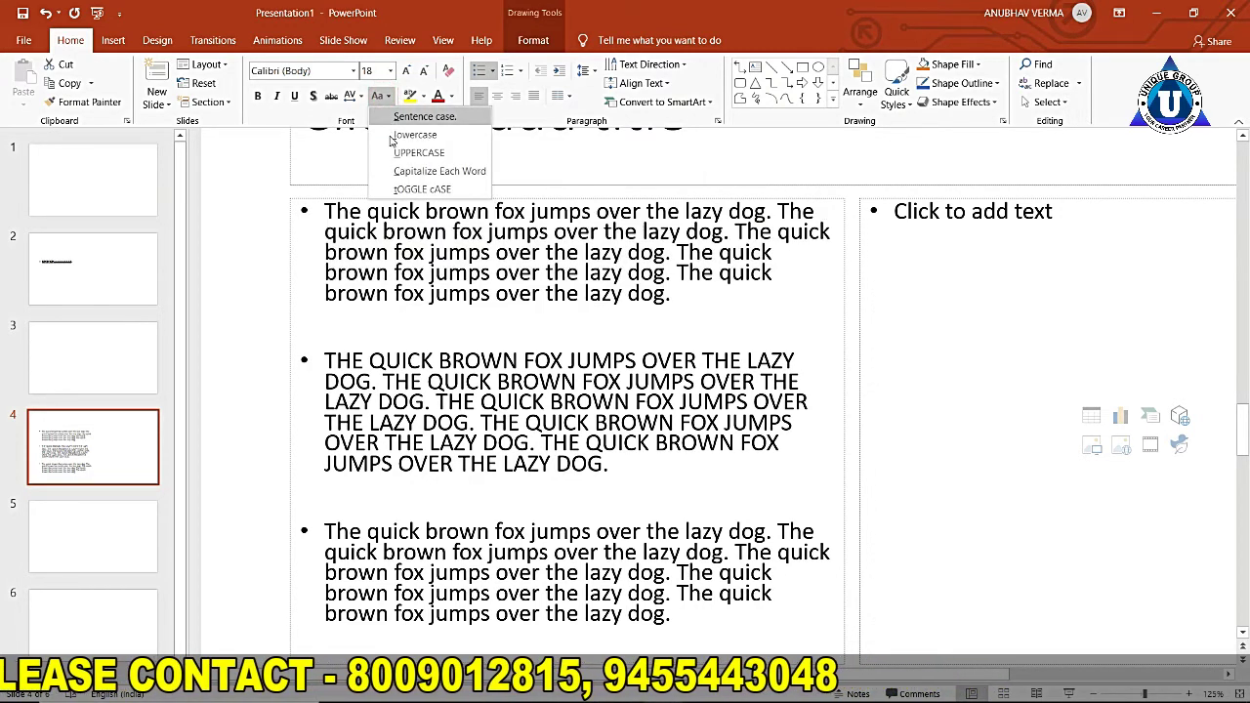
{"action": "left_click", "coordinate": [392, 173]}
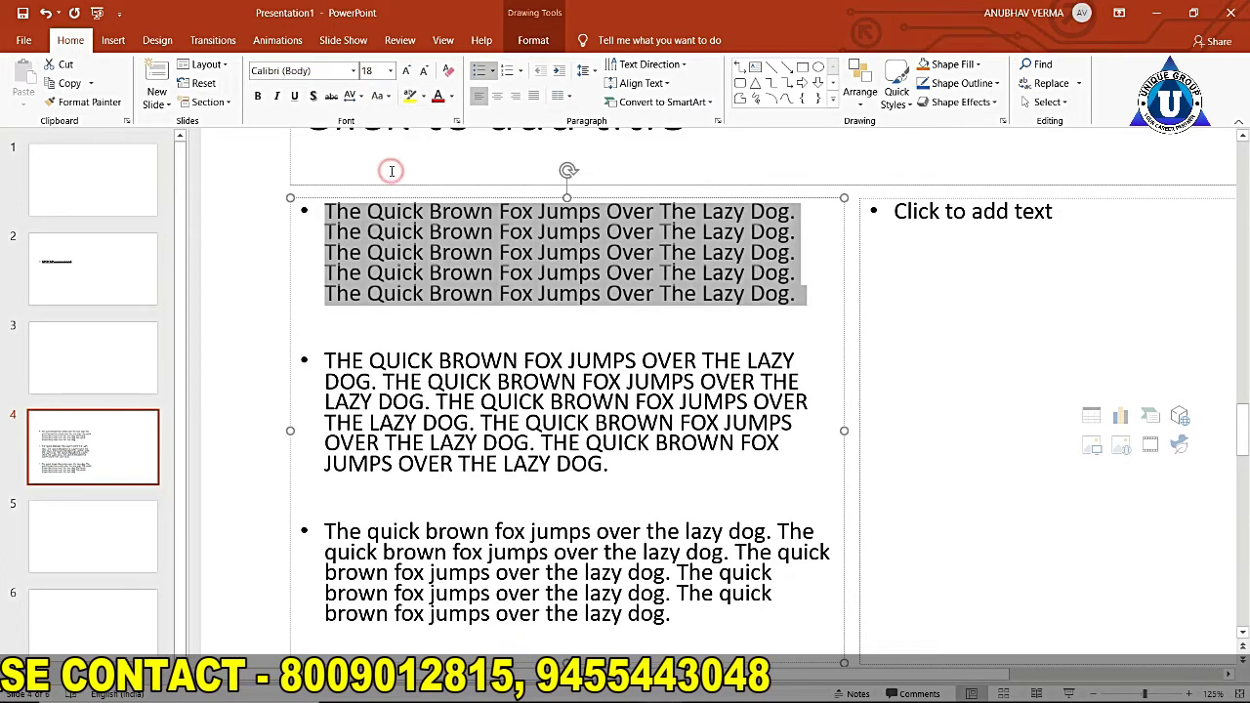
{"action": "left_click", "coordinate": [341, 323]}
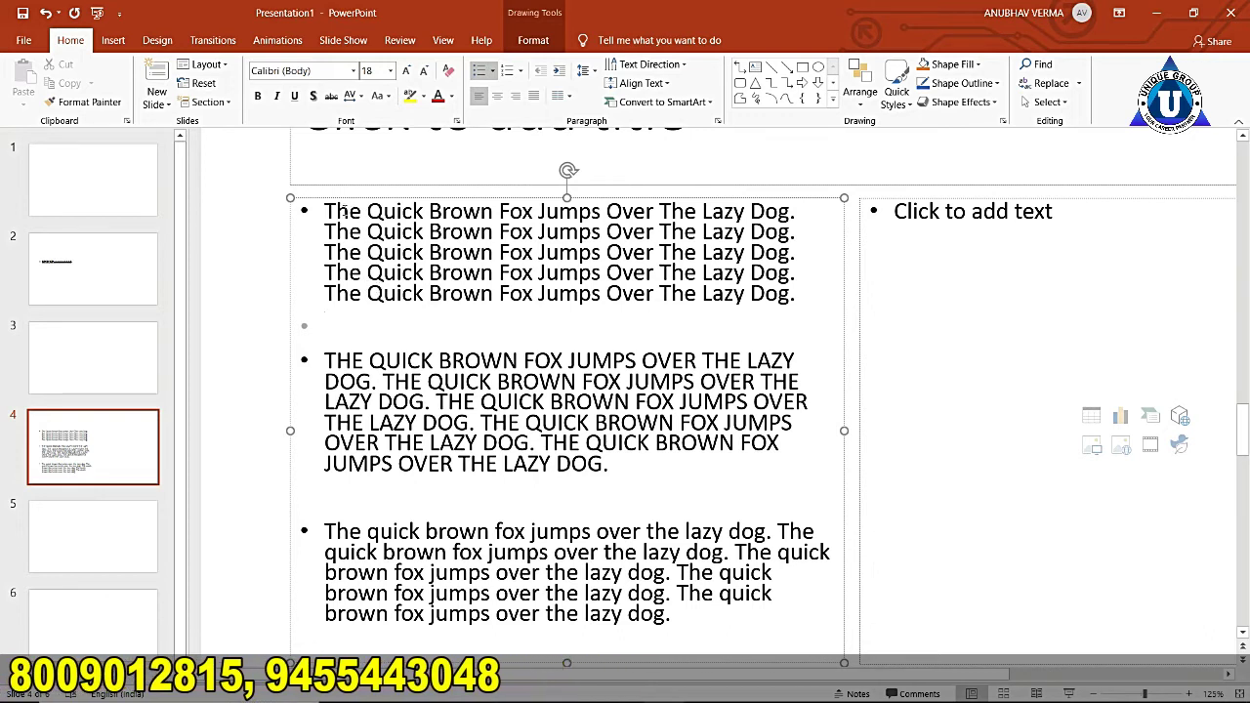
Convert the first paragraph to tOGGLE cASE and deselect it
{"action": "left_click_drag", "start_coordinate": [323, 209], "coordinate": [694, 315]}
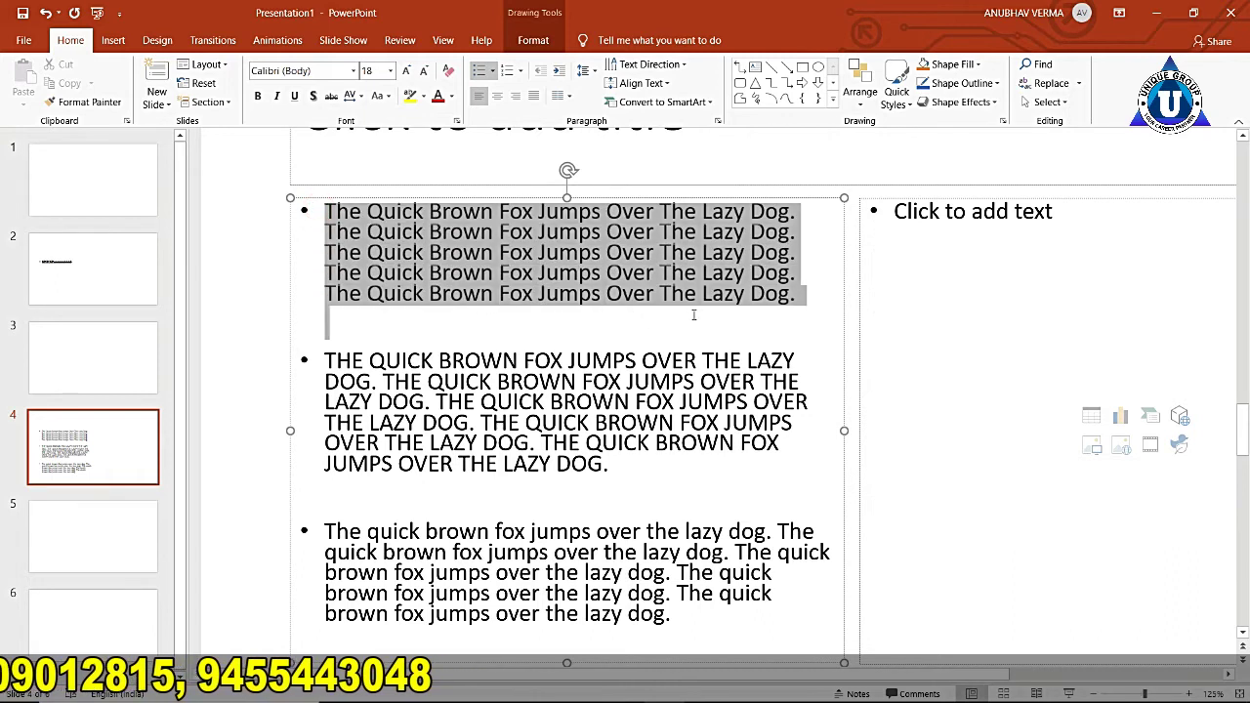
{"action": "left_click", "coordinate": [387, 97]}
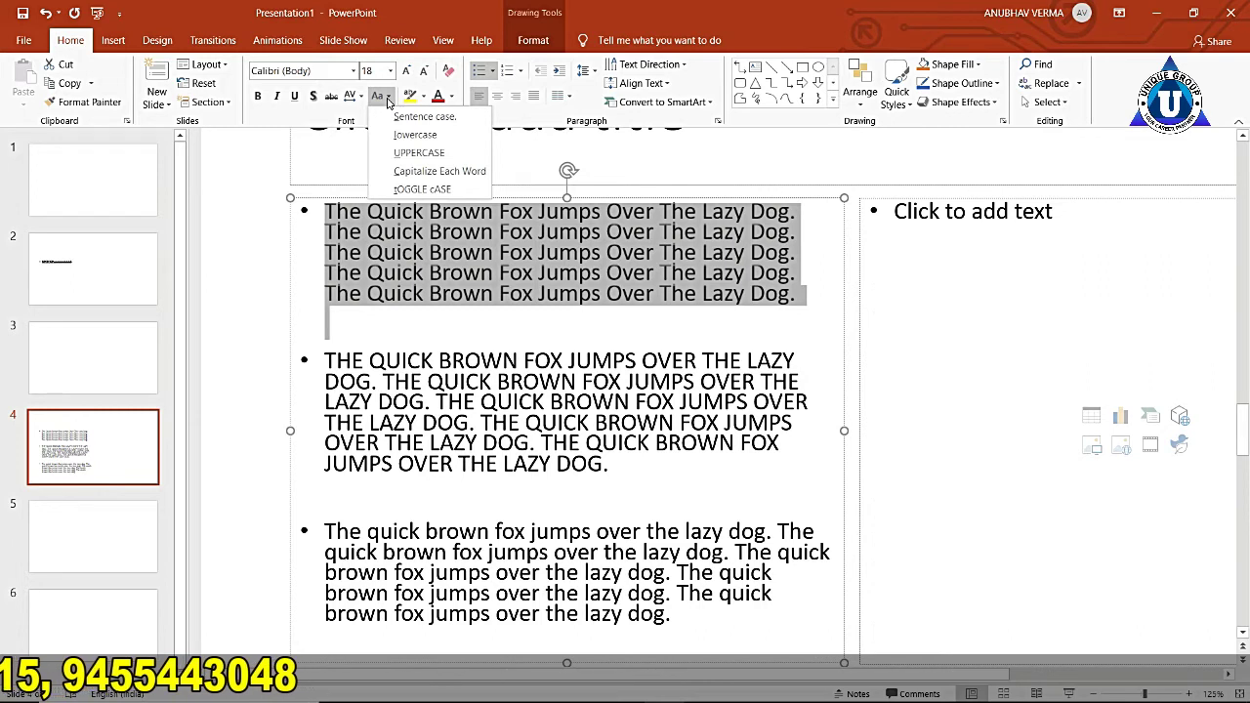
{"action": "left_click", "coordinate": [404, 188]}
{"action": "left_click", "coordinate": [409, 322]}
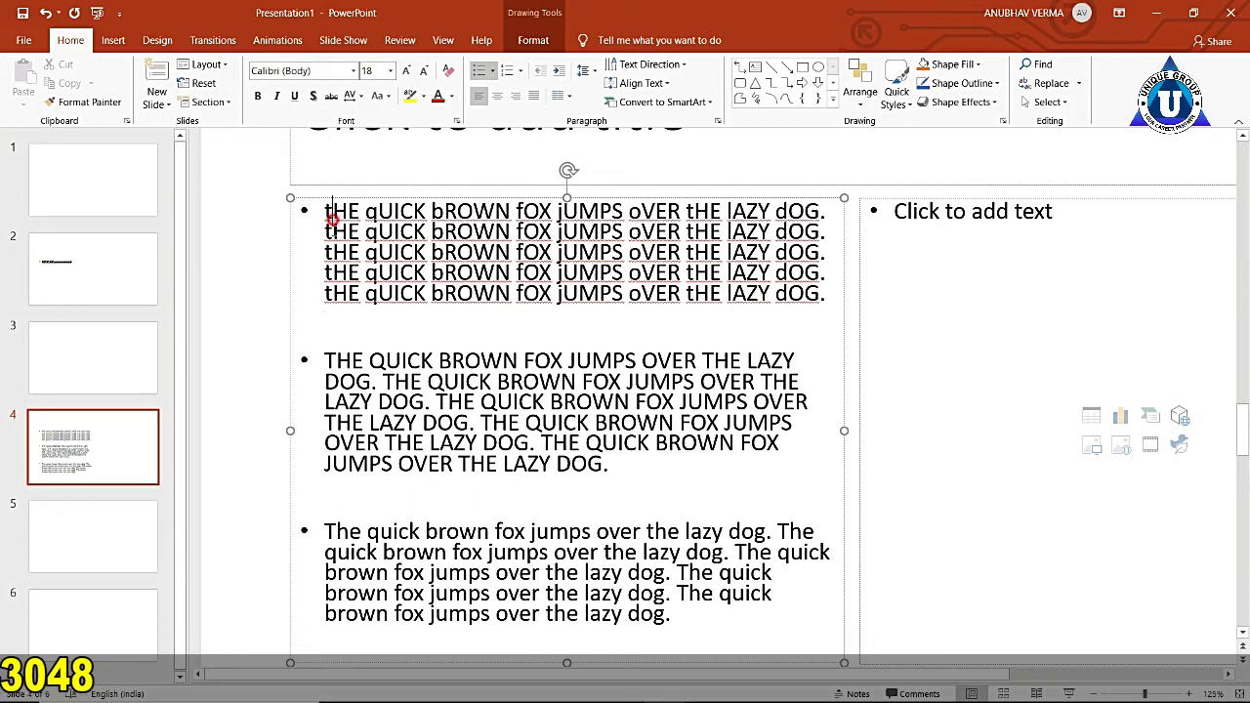
{"action": "left_click_drag", "start_coordinate": [326, 211], "coordinate": [379, 308]}
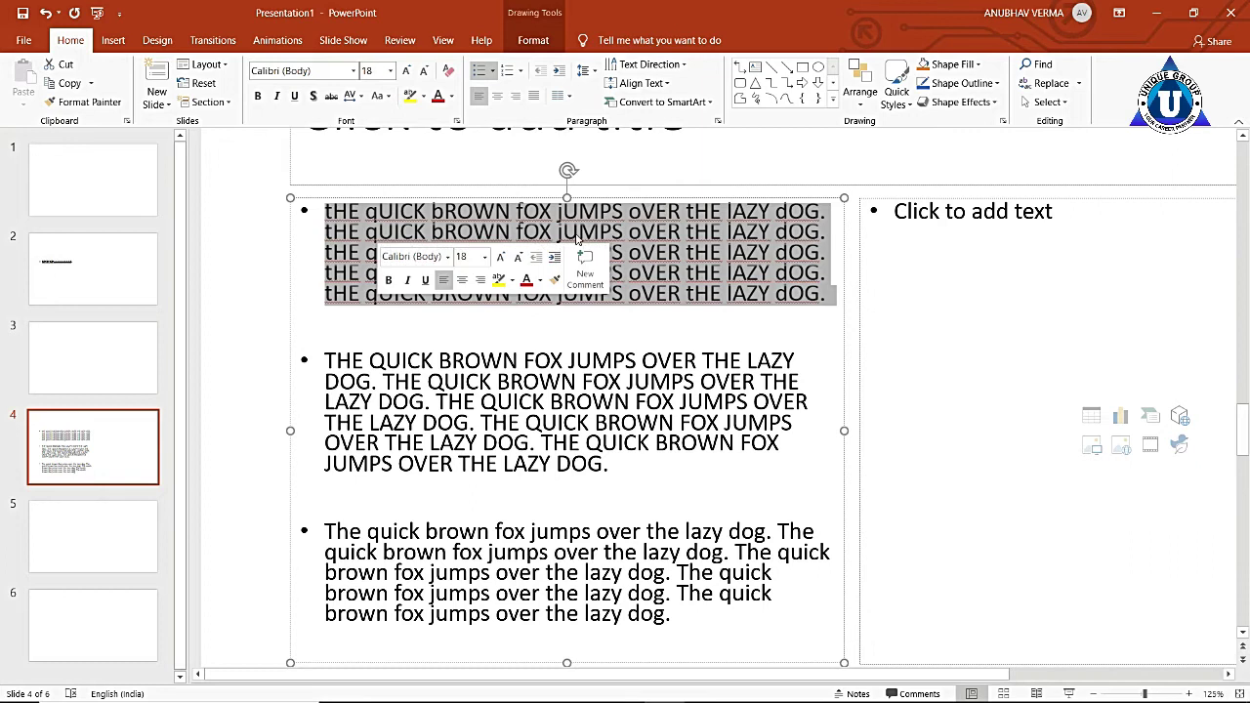
{"action": "left_click", "coordinate": [579, 327]}
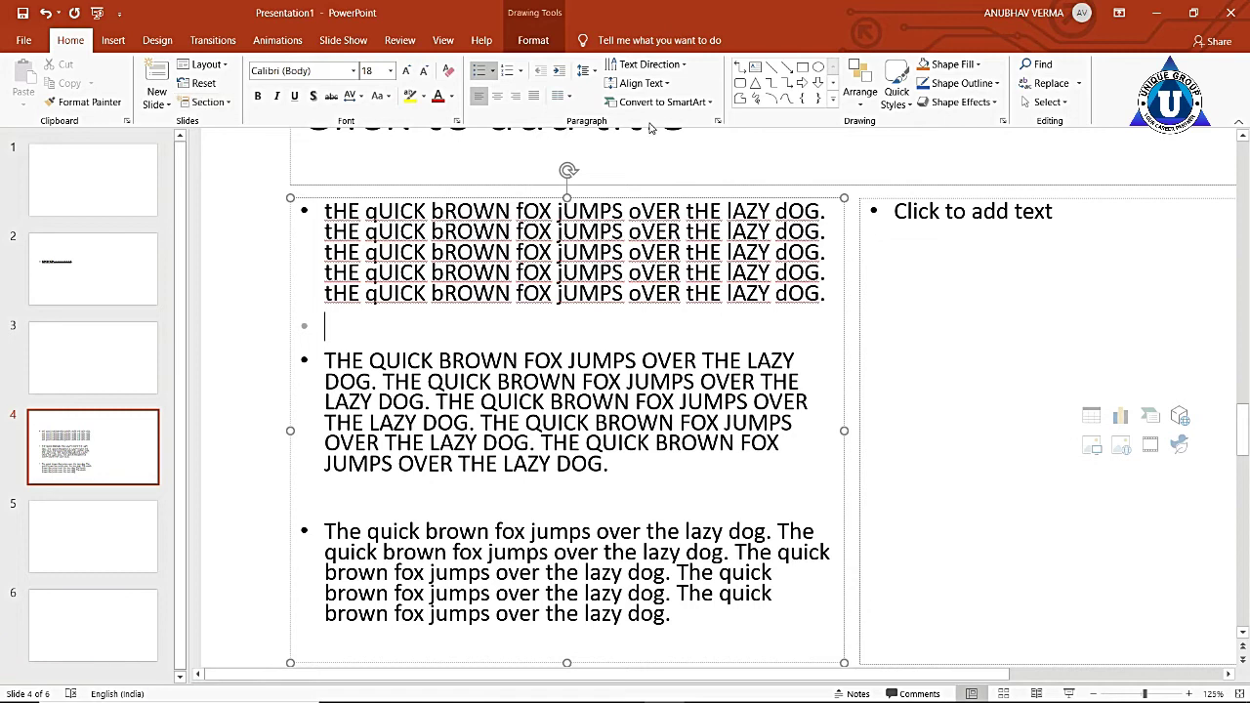
Give the empty lines a hollow square bullet and then 1) numbering
{"action": "left_click", "coordinate": [493, 71]}
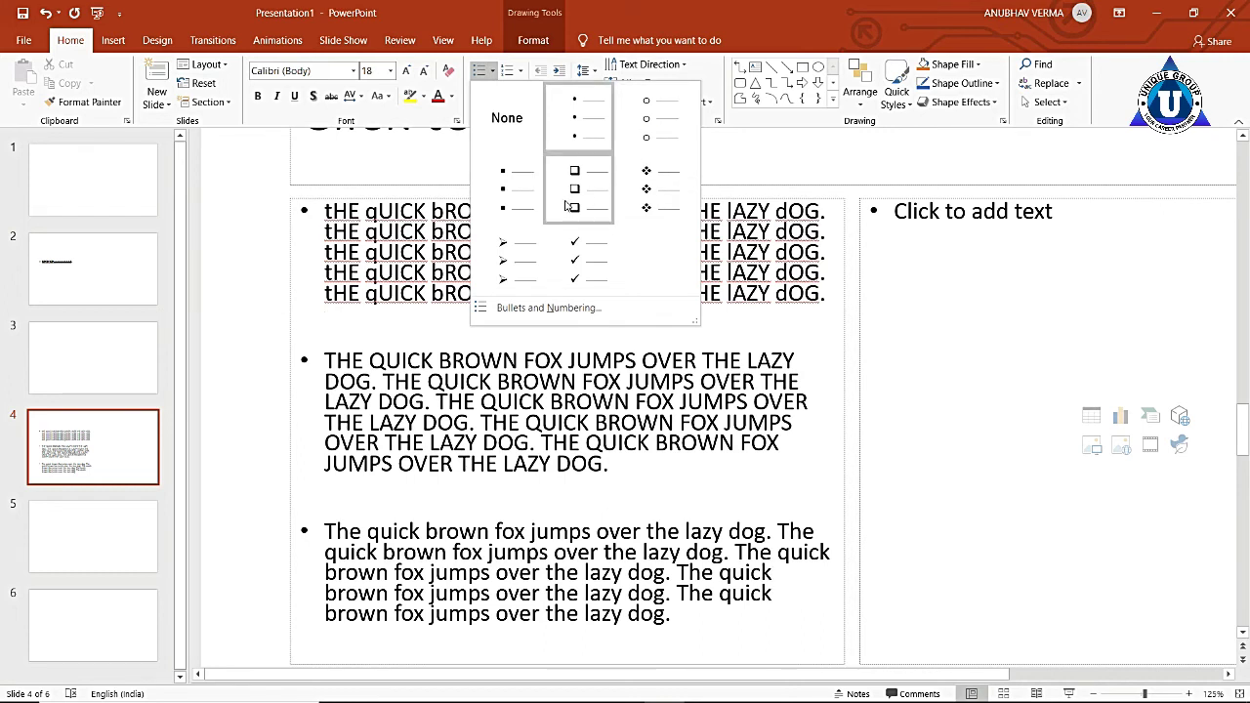
{"action": "left_click", "coordinate": [594, 196]}
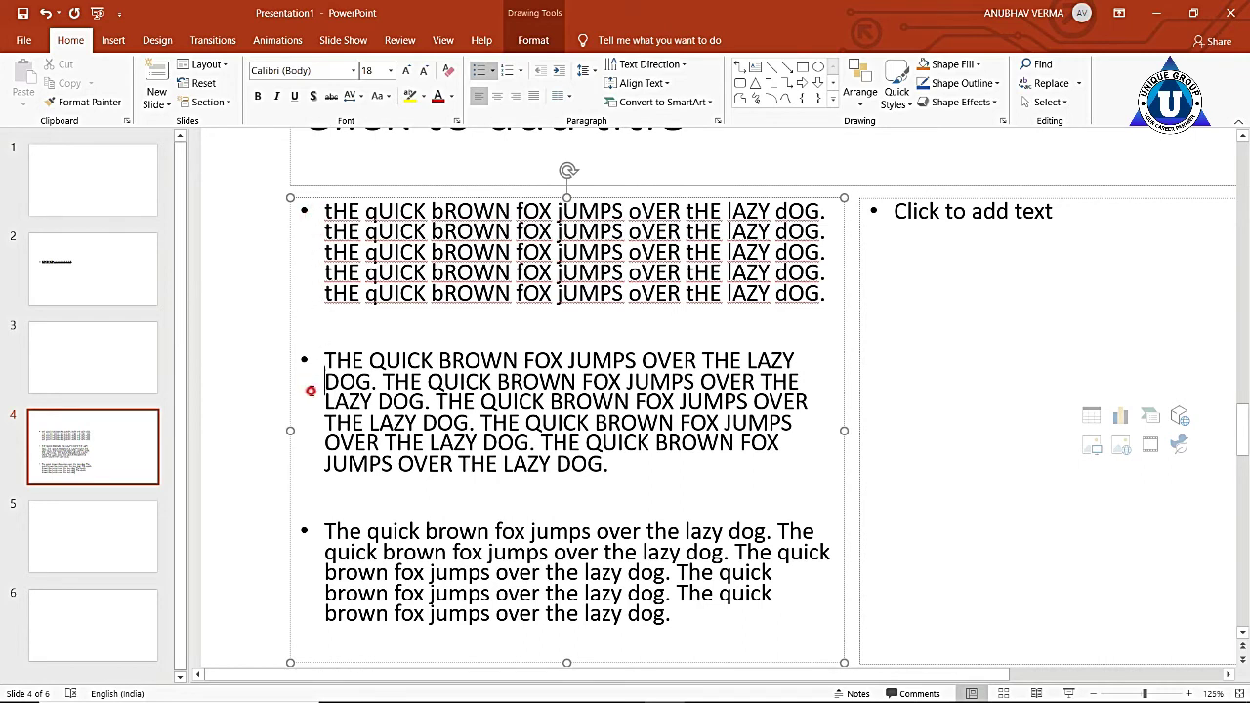
{"action": "left_click", "coordinate": [325, 500]}
{"action": "left_click", "coordinate": [521, 70]}
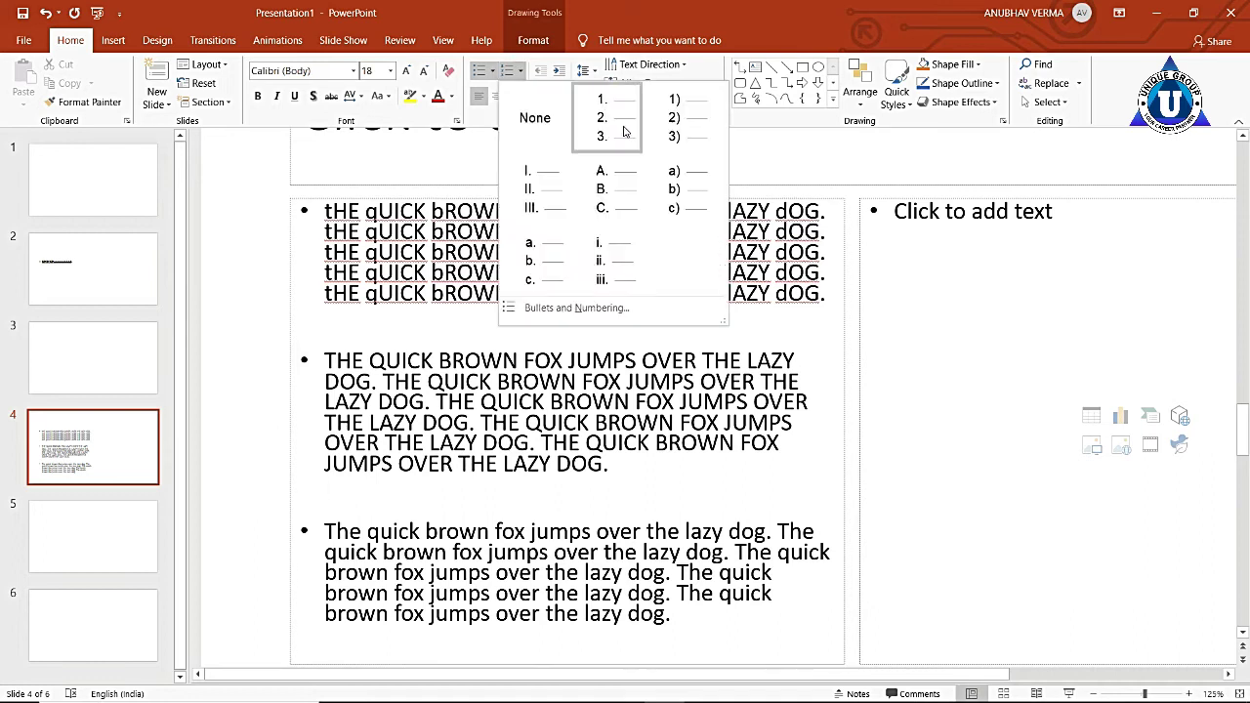
{"action": "left_click", "coordinate": [683, 121]}
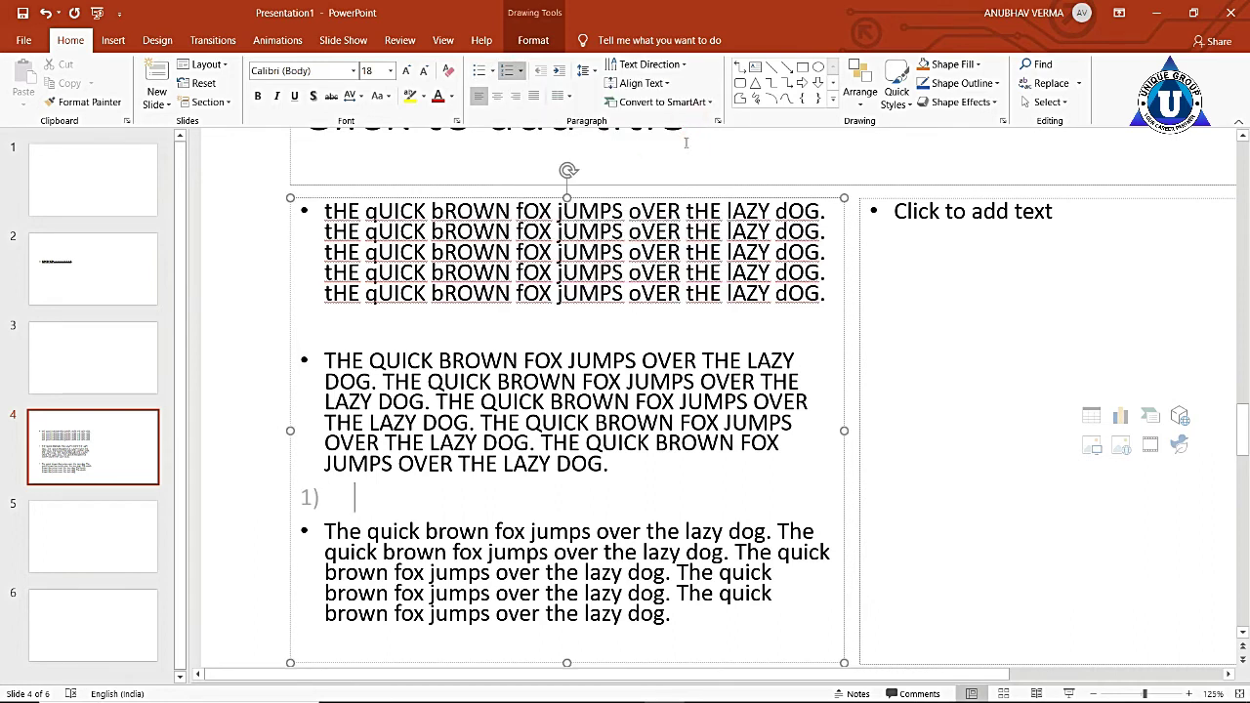
Number all three pangram paragraphs in the left placeholder with the 1., 2., 3. style
{"action": "scroll", "coordinate": [320, 501], "scroll_direction": "down", "scroll_amount": 1}
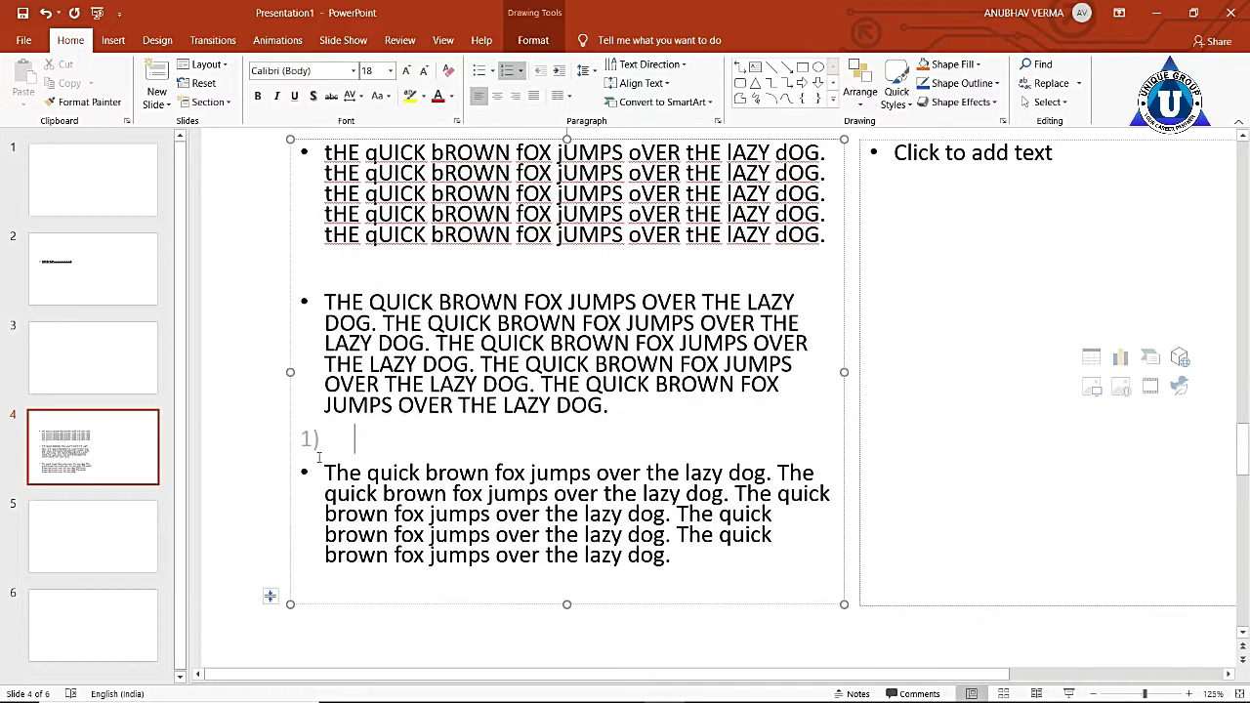
{"action": "scroll", "coordinate": [320, 457], "scroll_direction": "up", "scroll_amount": 1}
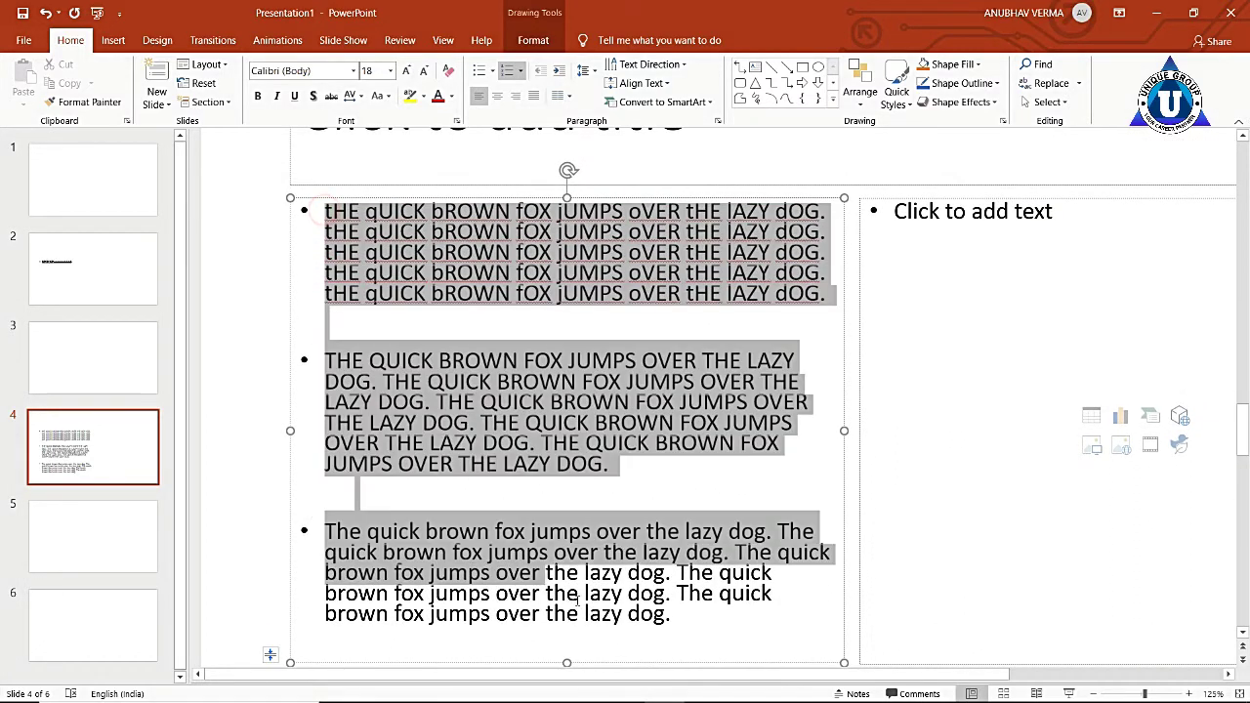
{"action": "left_click_drag", "start_coordinate": [323, 208], "coordinate": [672, 616]}
{"action": "left_click", "coordinate": [509, 70]}
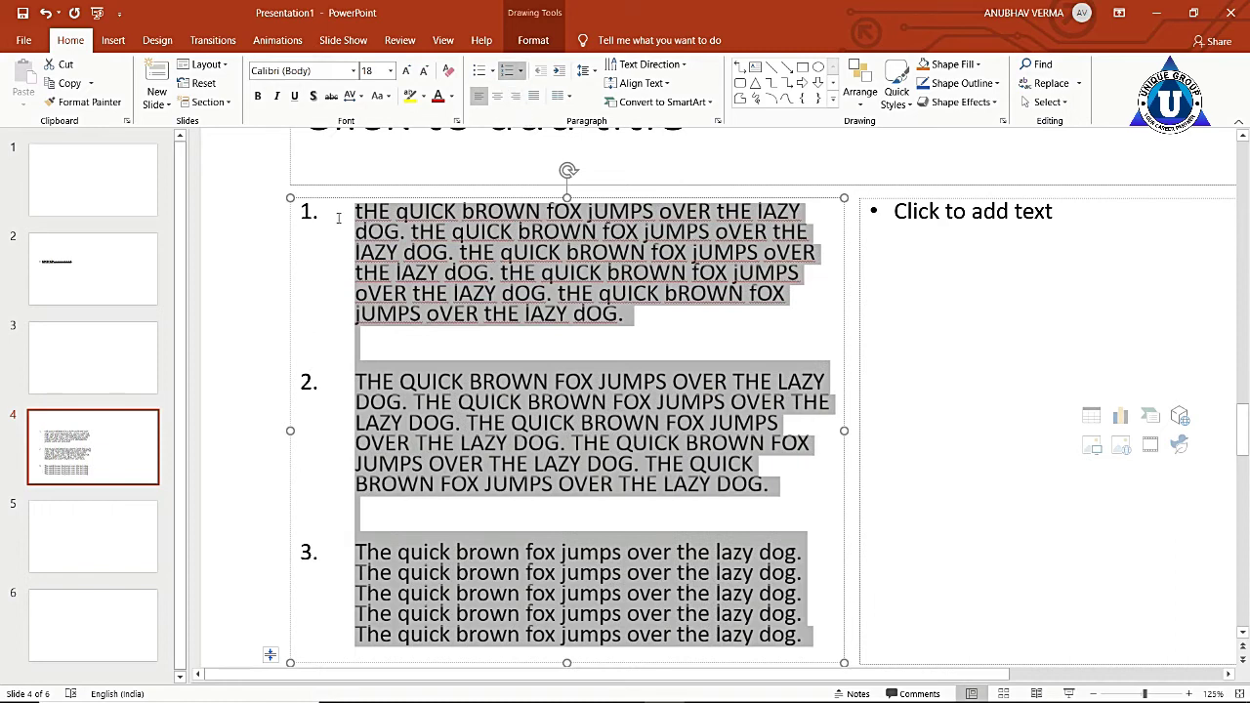
{"action": "left_click", "coordinate": [325, 475]}
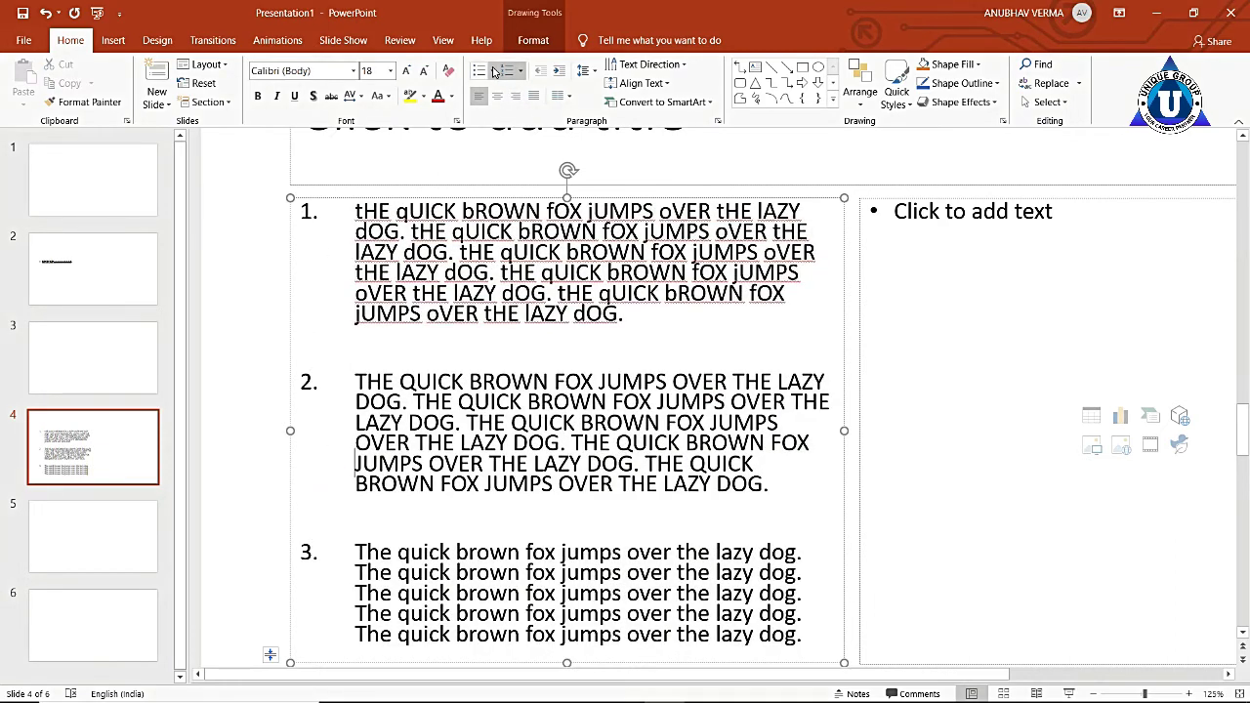
{"action": "left_click", "coordinate": [523, 73]}
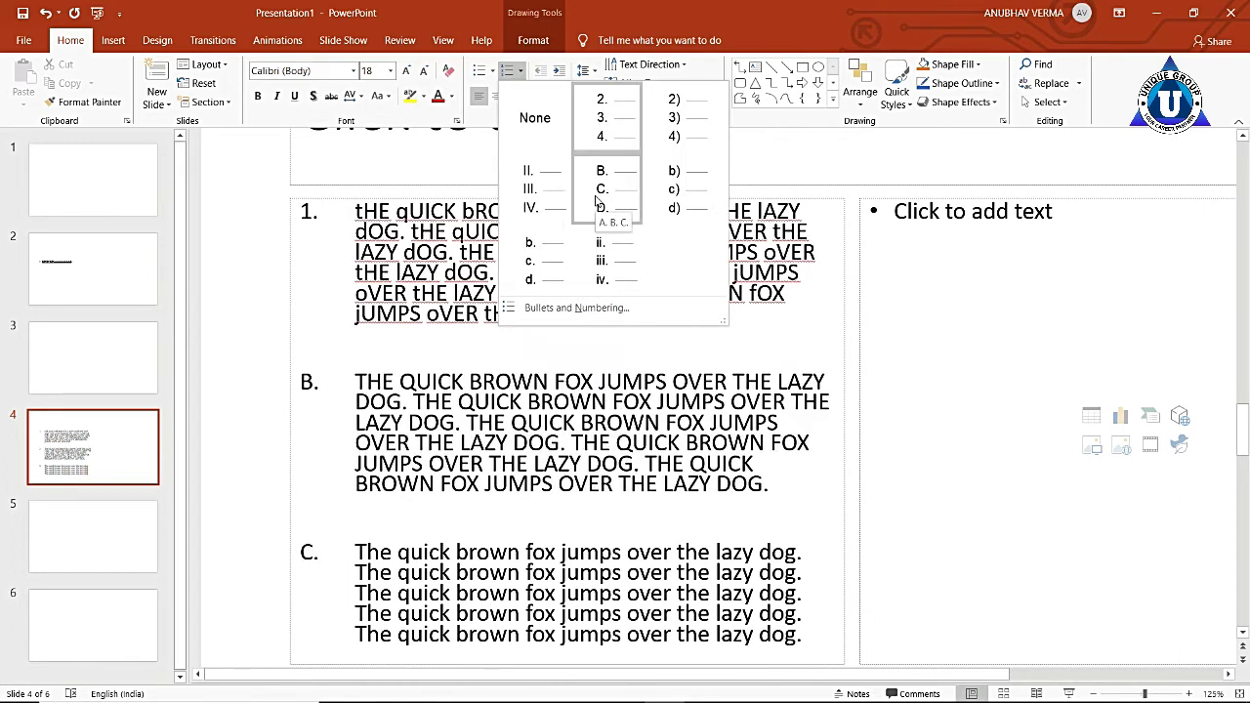
{"action": "left_click", "coordinate": [346, 281]}
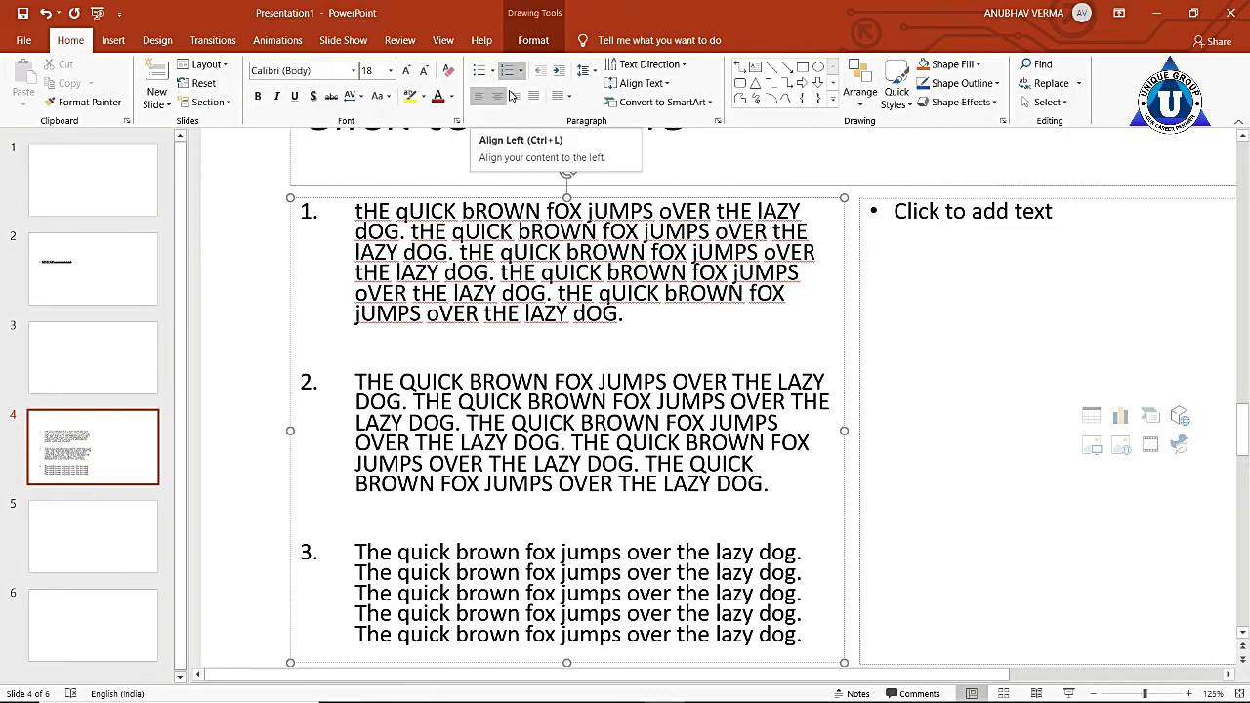
Try center and right alignment on paragraph 2, then justify it, keeping it as item 2
{"action": "left_click", "coordinate": [498, 96]}
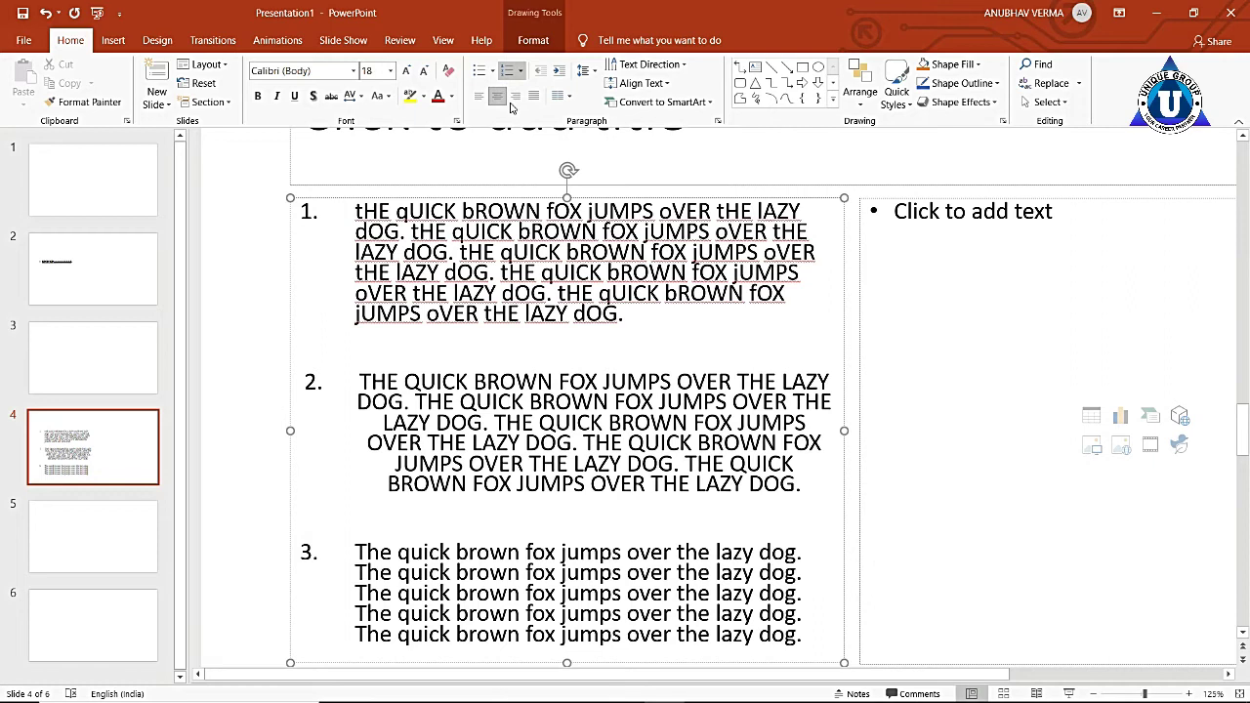
{"action": "left_click_drag", "start_coordinate": [362, 381], "coordinate": [801, 486]}
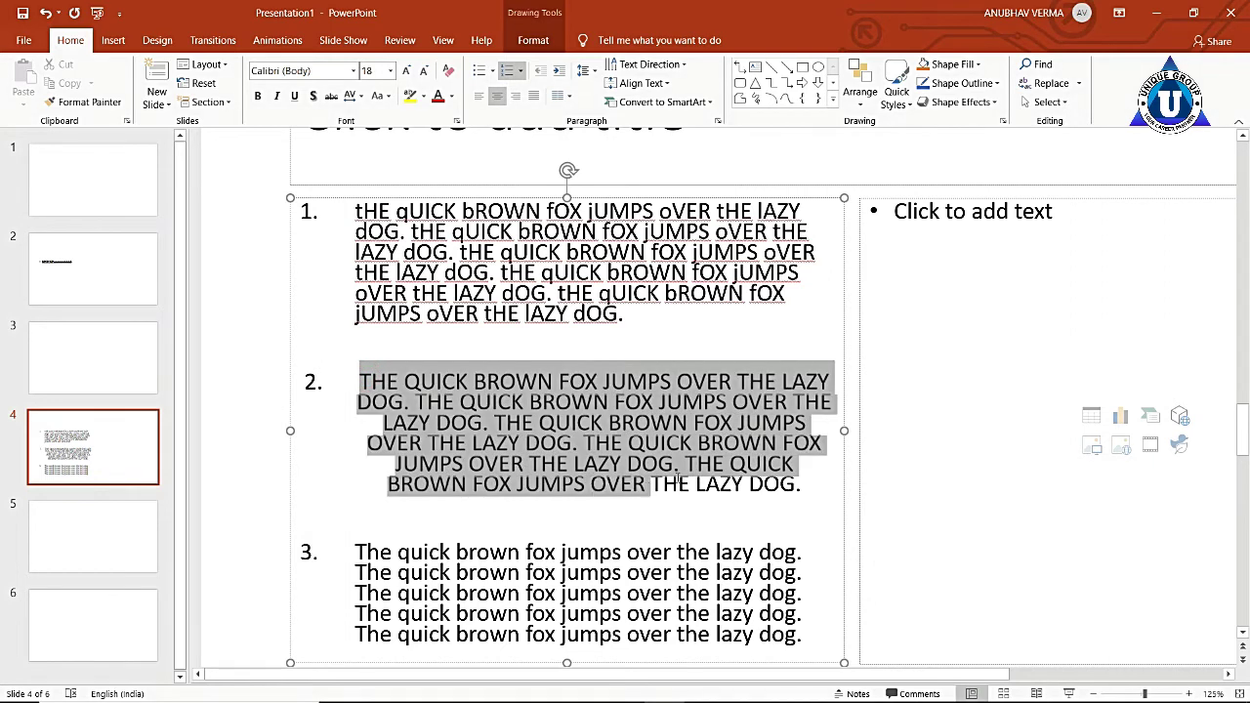
{"action": "left_click", "coordinate": [516, 98]}
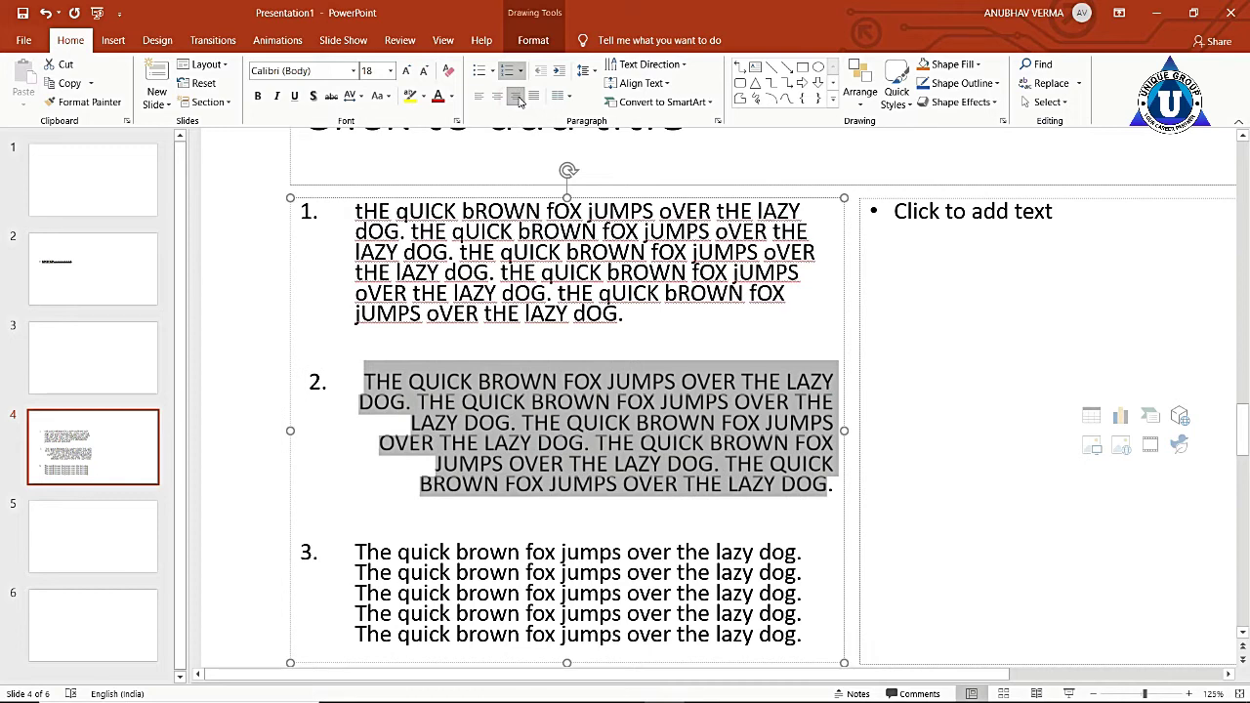
{"action": "left_click", "coordinate": [533, 98]}
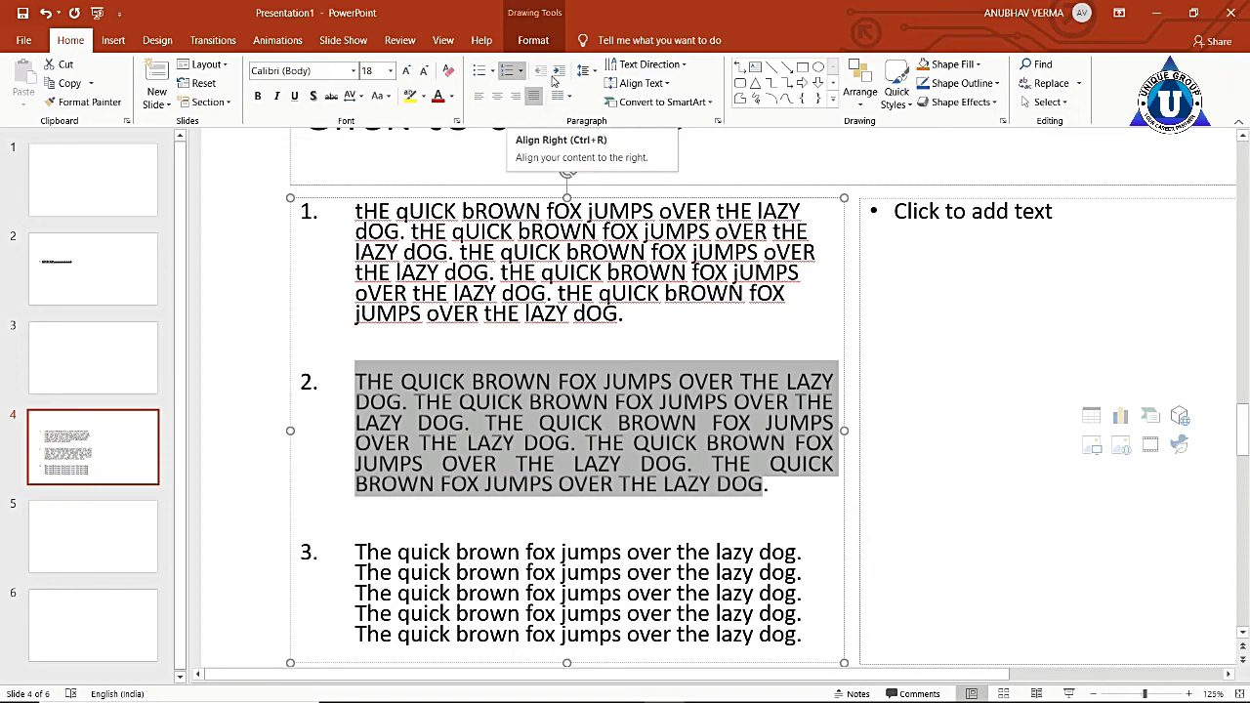
{"action": "left_click", "coordinate": [558, 71]}
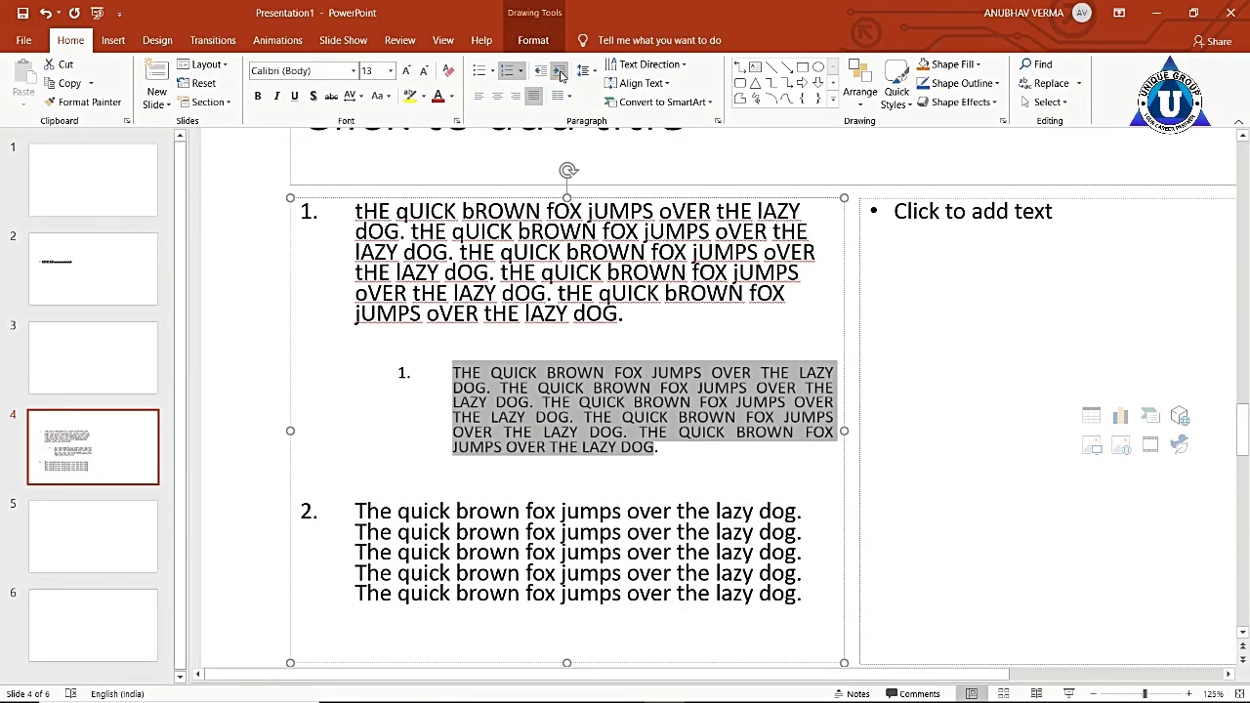
{"action": "left_click", "coordinate": [541, 71]}
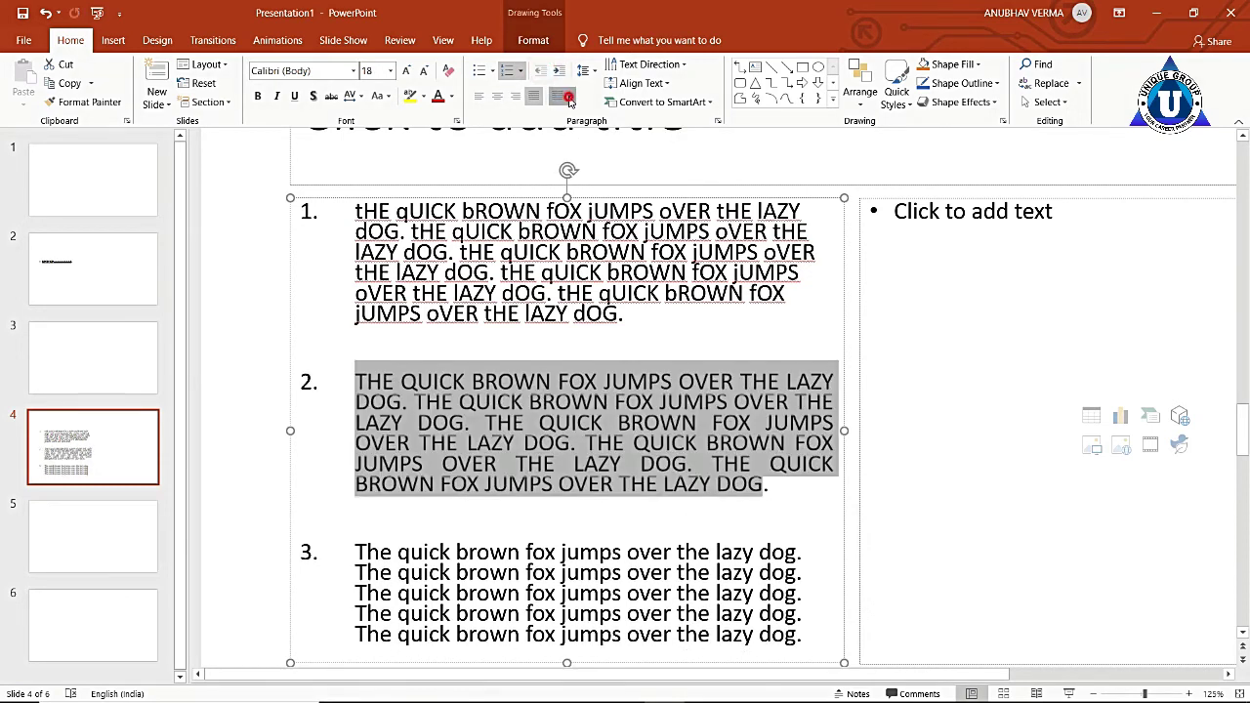
{"action": "left_click", "coordinate": [566, 97]}
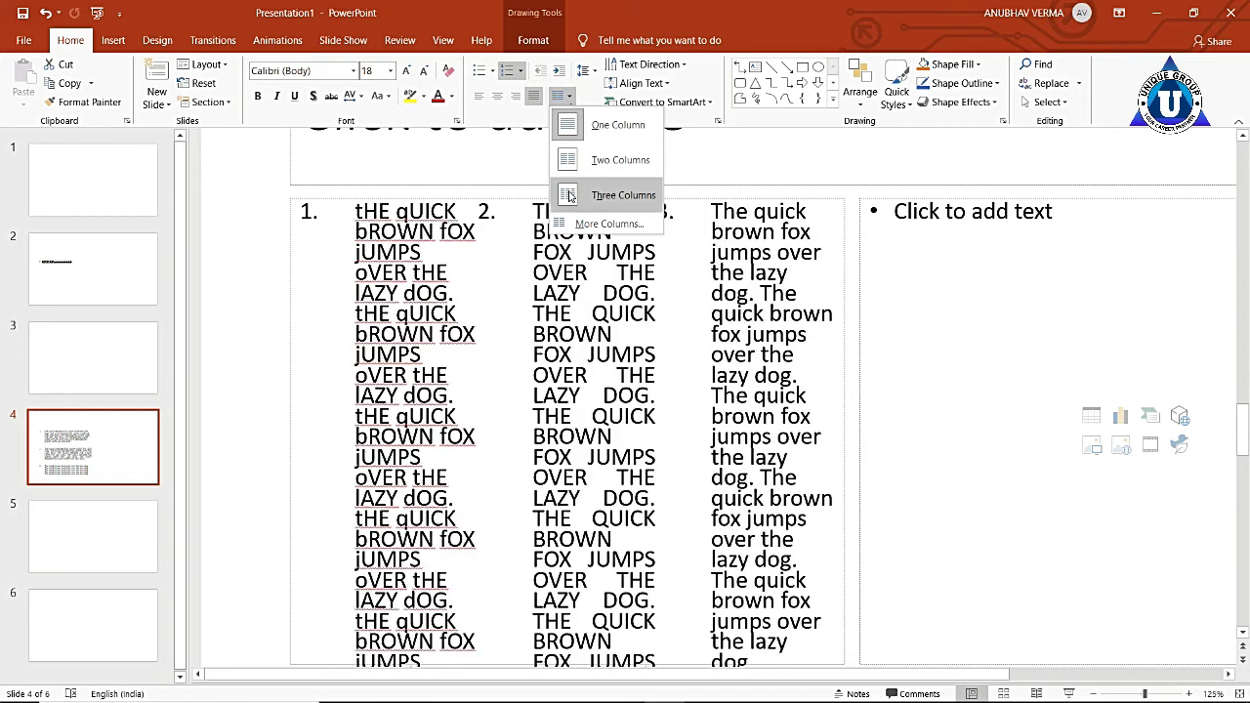
Apply the Three Columns layout to the numbered list in the left placeholder
{"action": "left_click", "coordinate": [570, 197]}
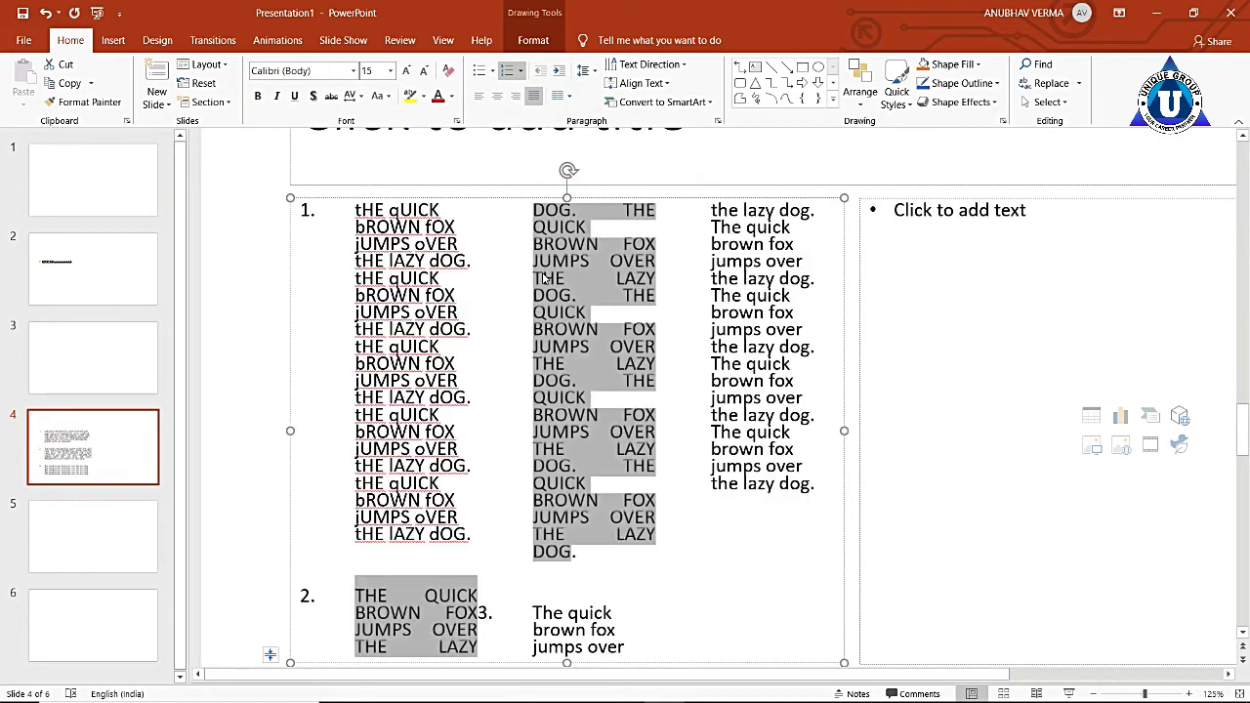
{"action": "scroll", "coordinate": [477, 333], "scroll_direction": "down", "scroll_amount": 2}
{"action": "scroll", "coordinate": [478, 333], "scroll_direction": "up", "scroll_amount": 3}
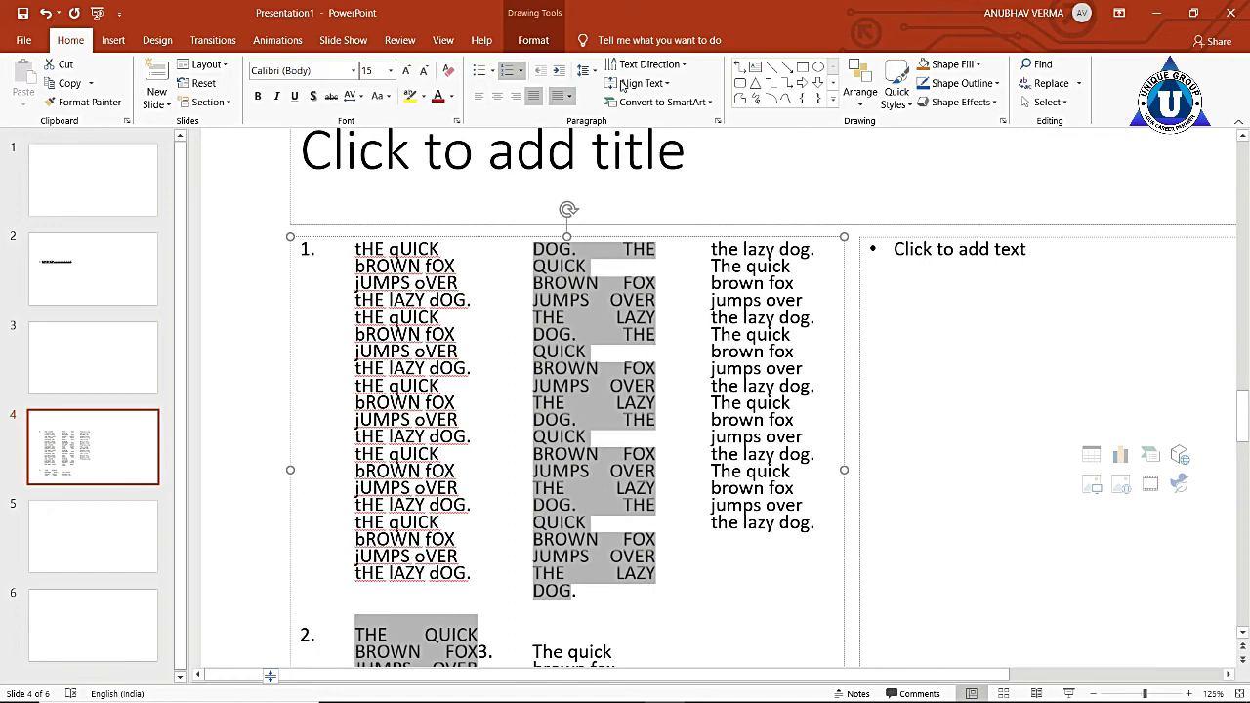
{"action": "left_click", "coordinate": [686, 66]}
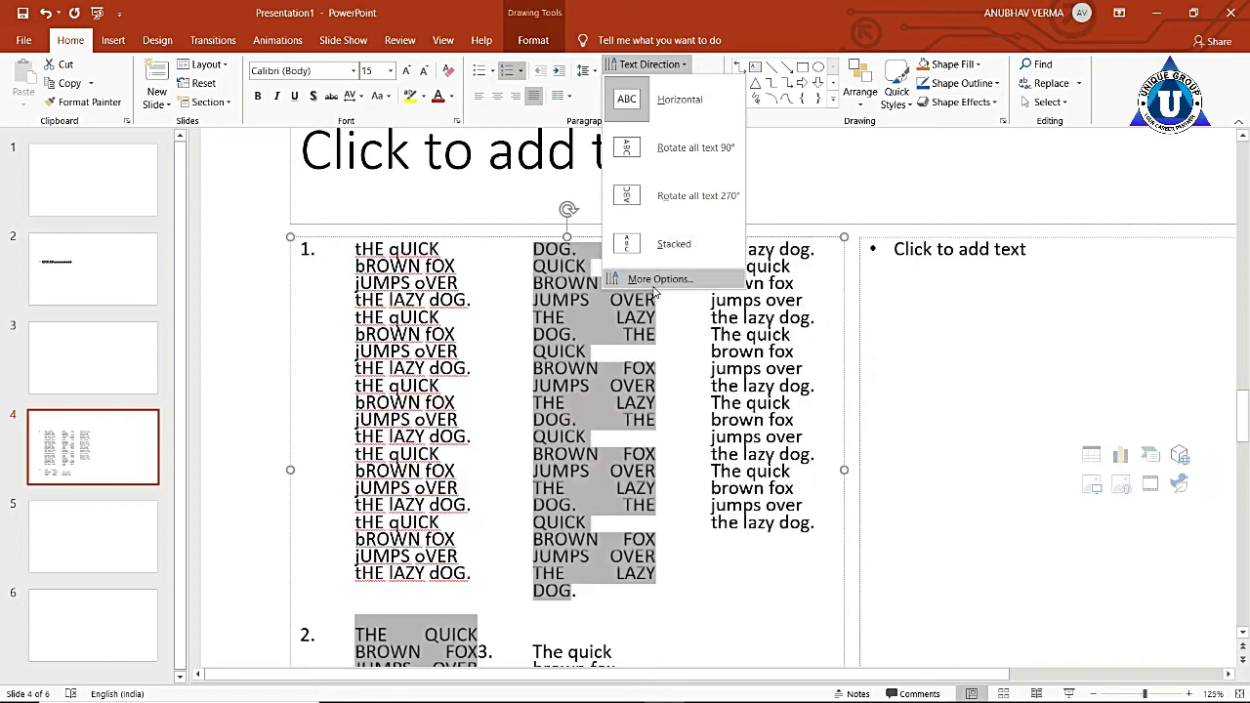
Look over text direction and vertical alignment choices, then bring up the Convert to SmartArt gallery
{"action": "left_click", "coordinate": [468, 210]}
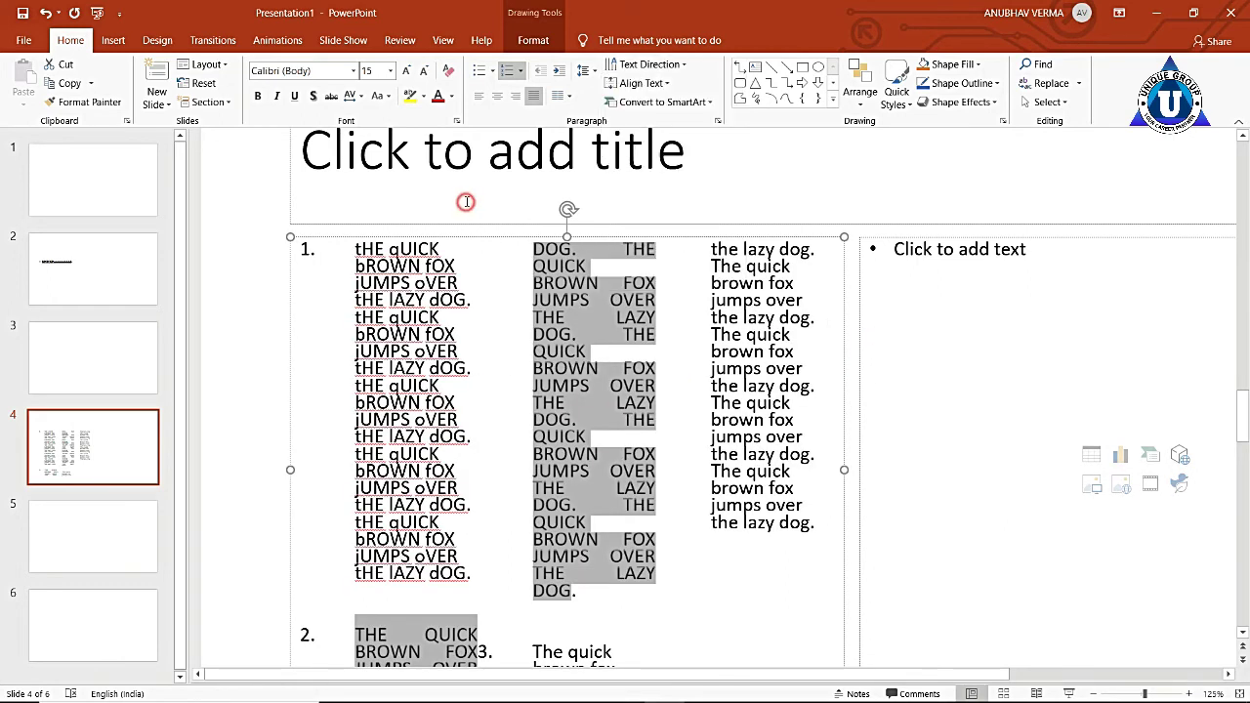
{"action": "left_click", "coordinate": [637, 86]}
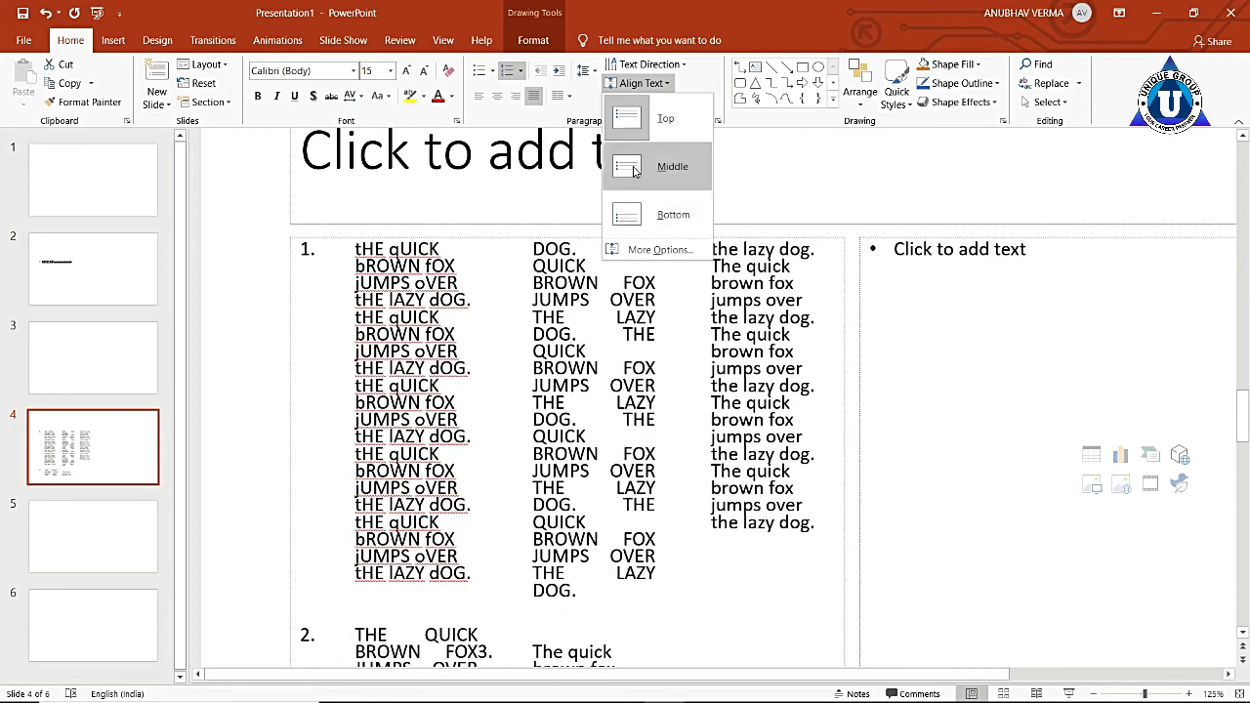
{"action": "left_click", "coordinate": [636, 290]}
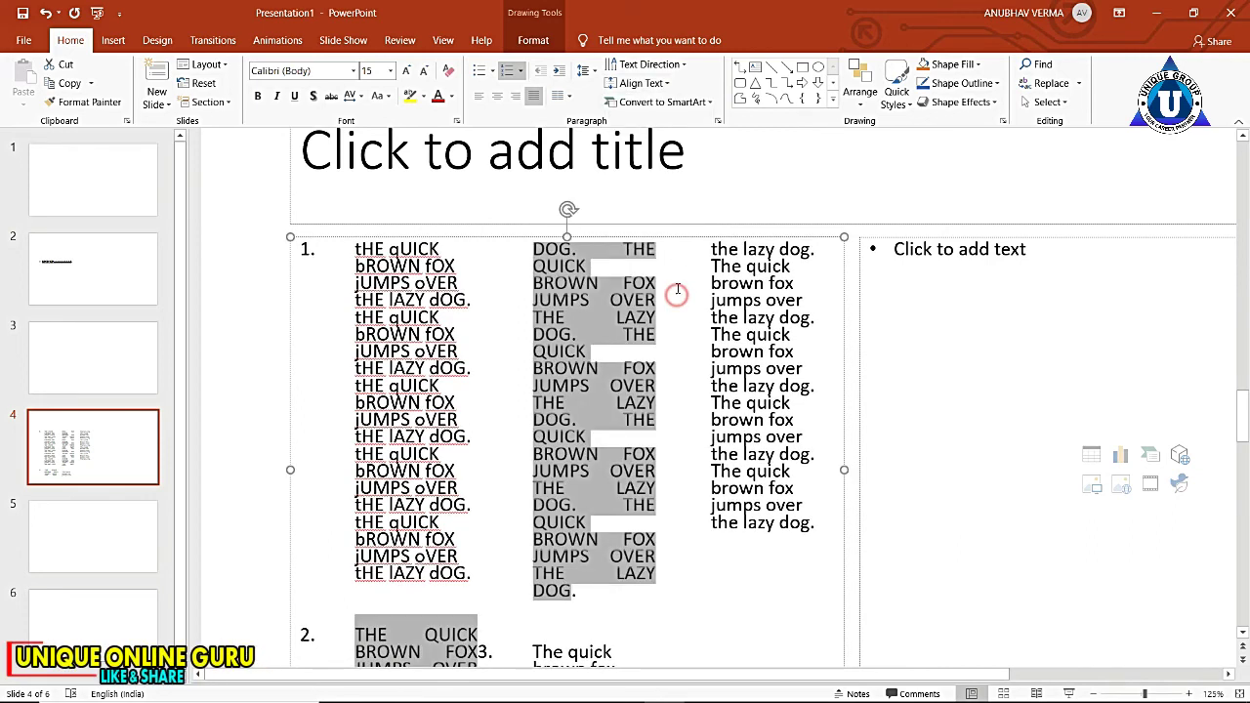
{"action": "left_click", "coordinate": [659, 102]}
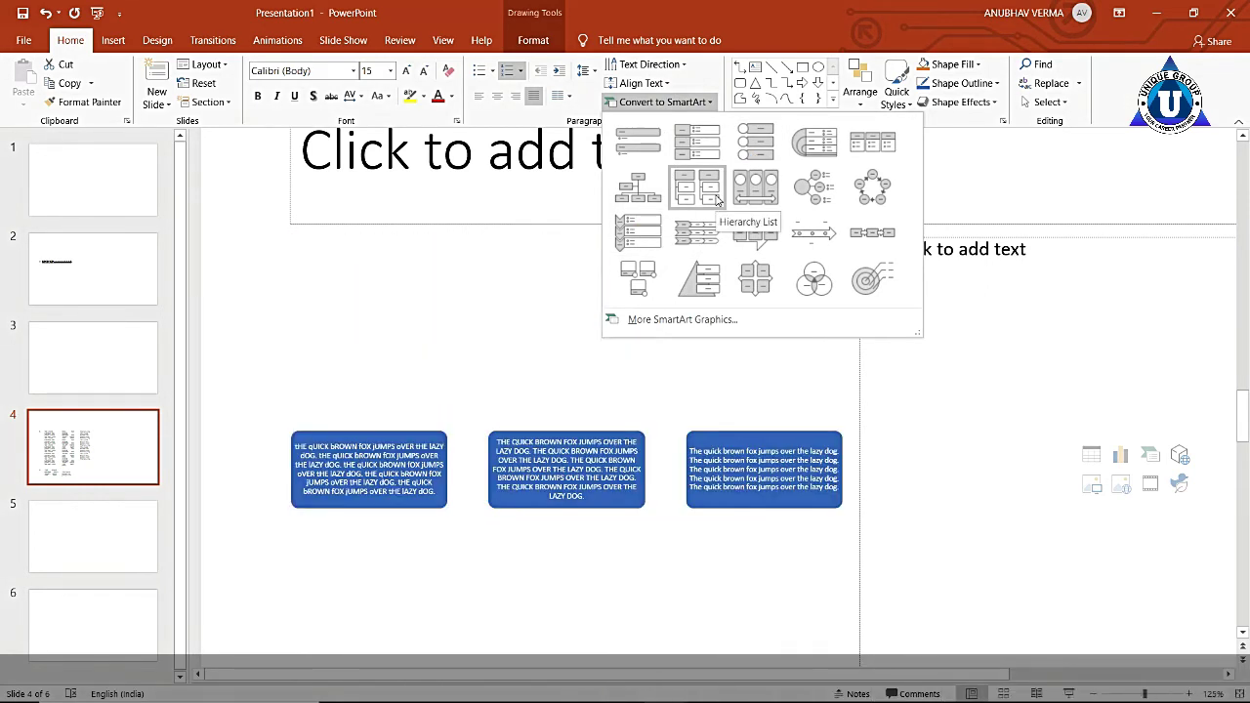
Convert the three columns of text into a SmartArt layout of blue blocks
{"action": "left_click", "coordinate": [718, 199]}
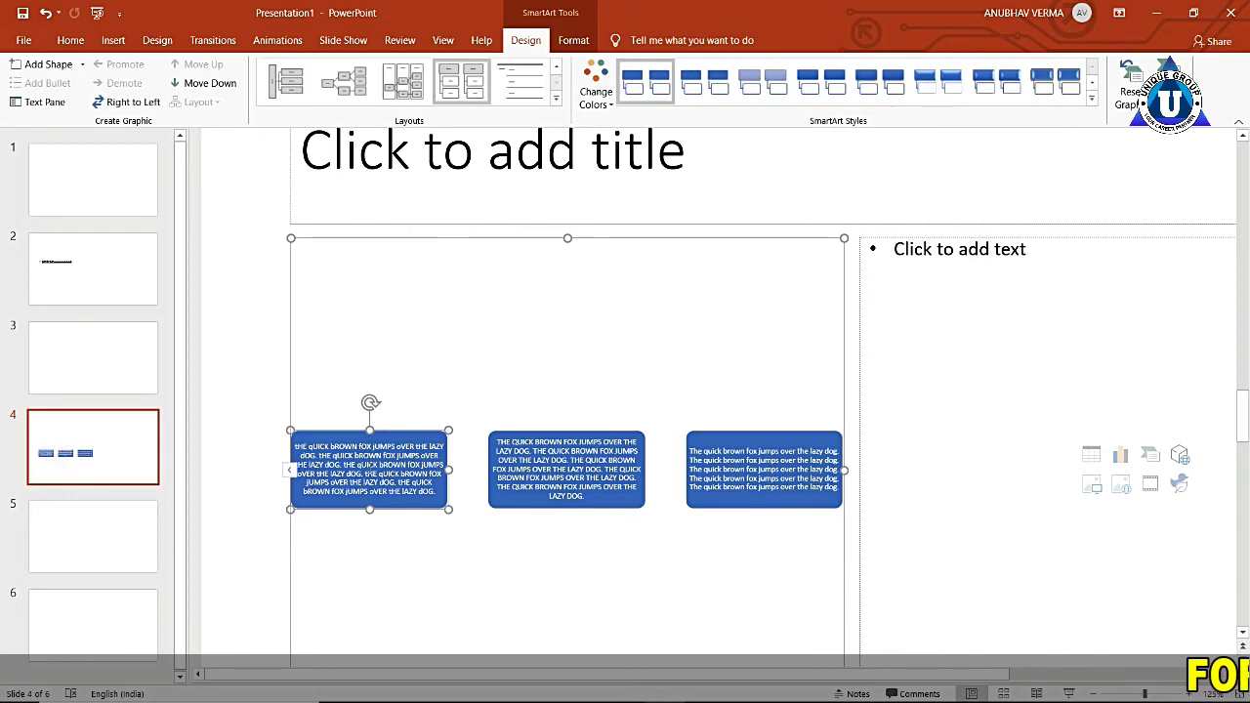
{"action": "left_click_drag", "start_coordinate": [369, 466], "coordinate": [402, 446]}
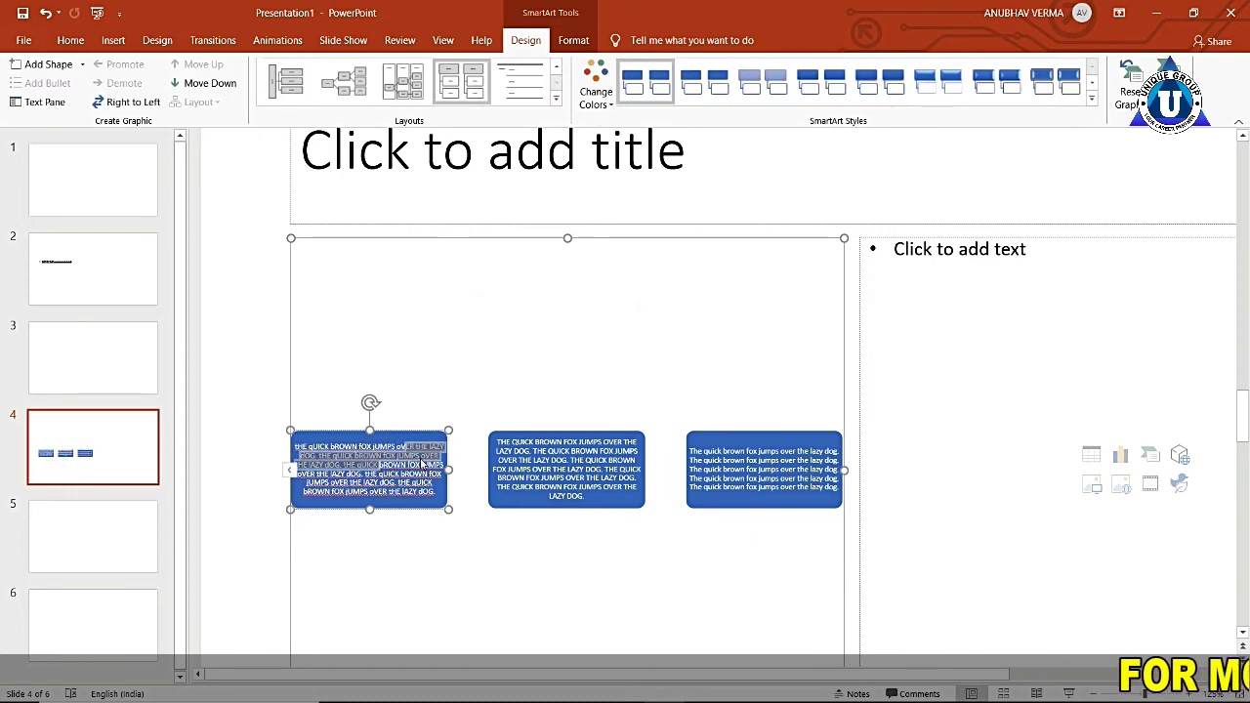
{"action": "left_click", "coordinate": [391, 540]}
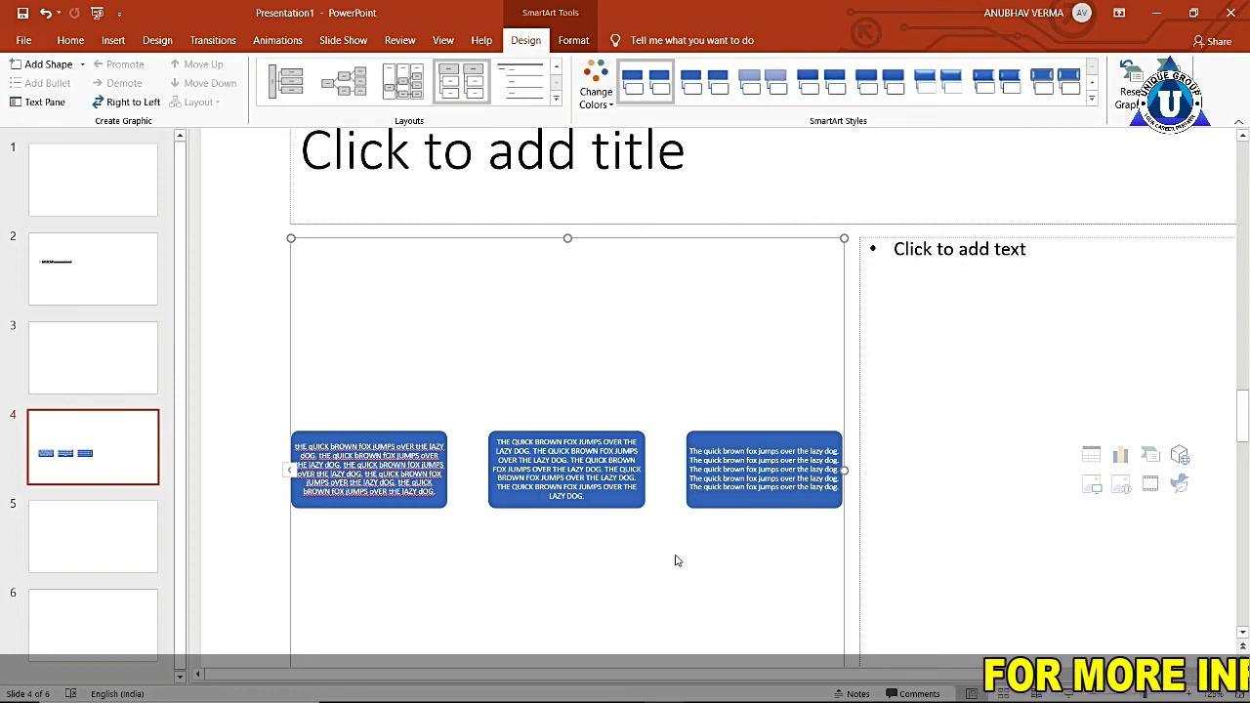
Select the whole SmartArt graphic, then the word FOX in the middle block
{"action": "left_click", "coordinate": [70, 40]}
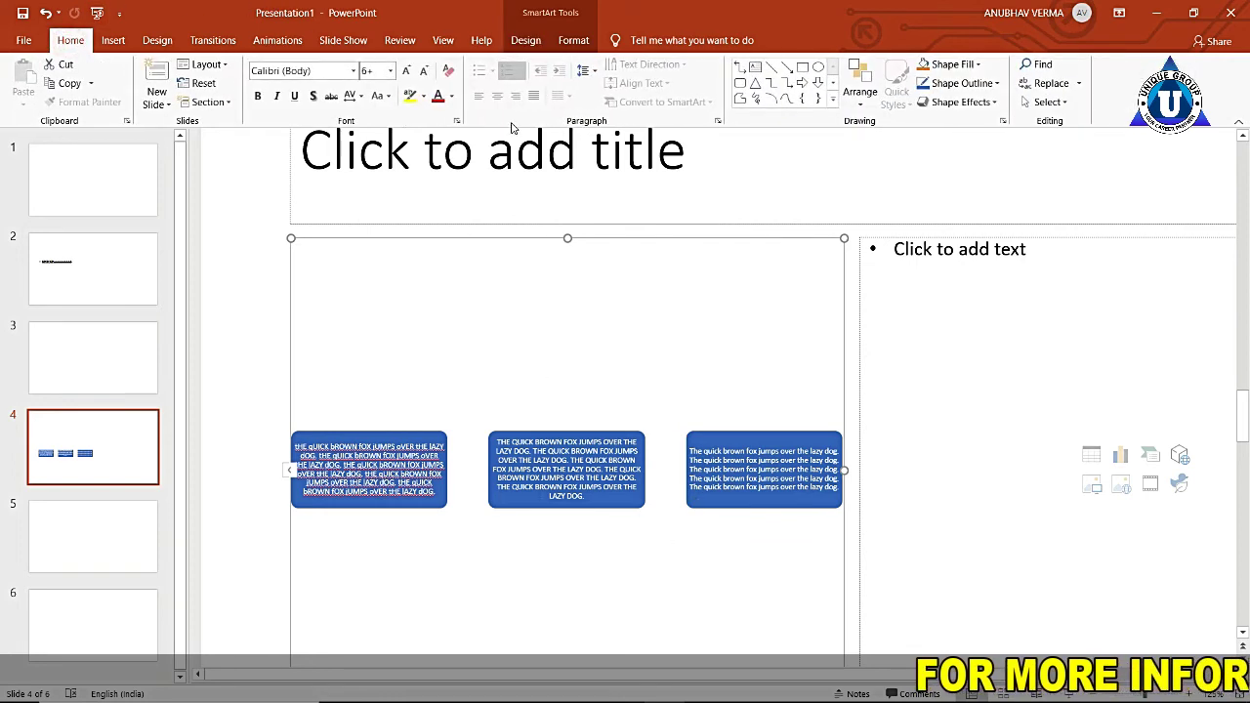
{"action": "left_click", "coordinate": [640, 310]}
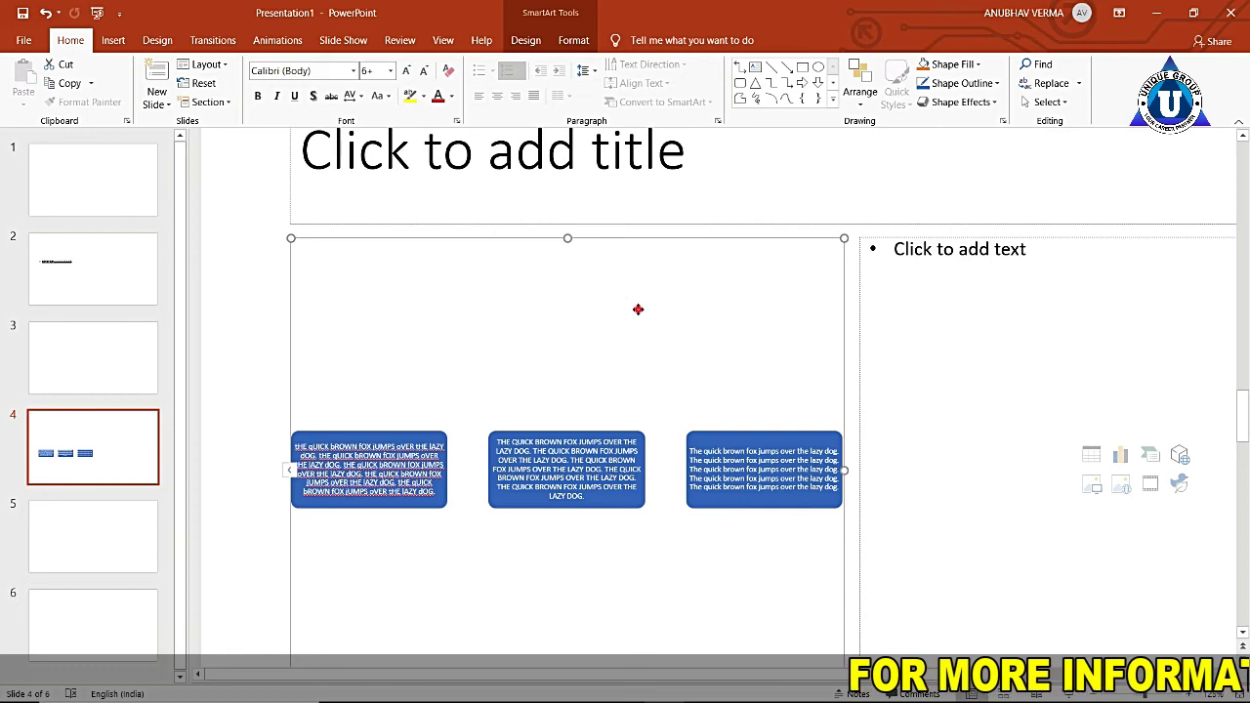
{"action": "double_click", "coordinate": [640, 310]}
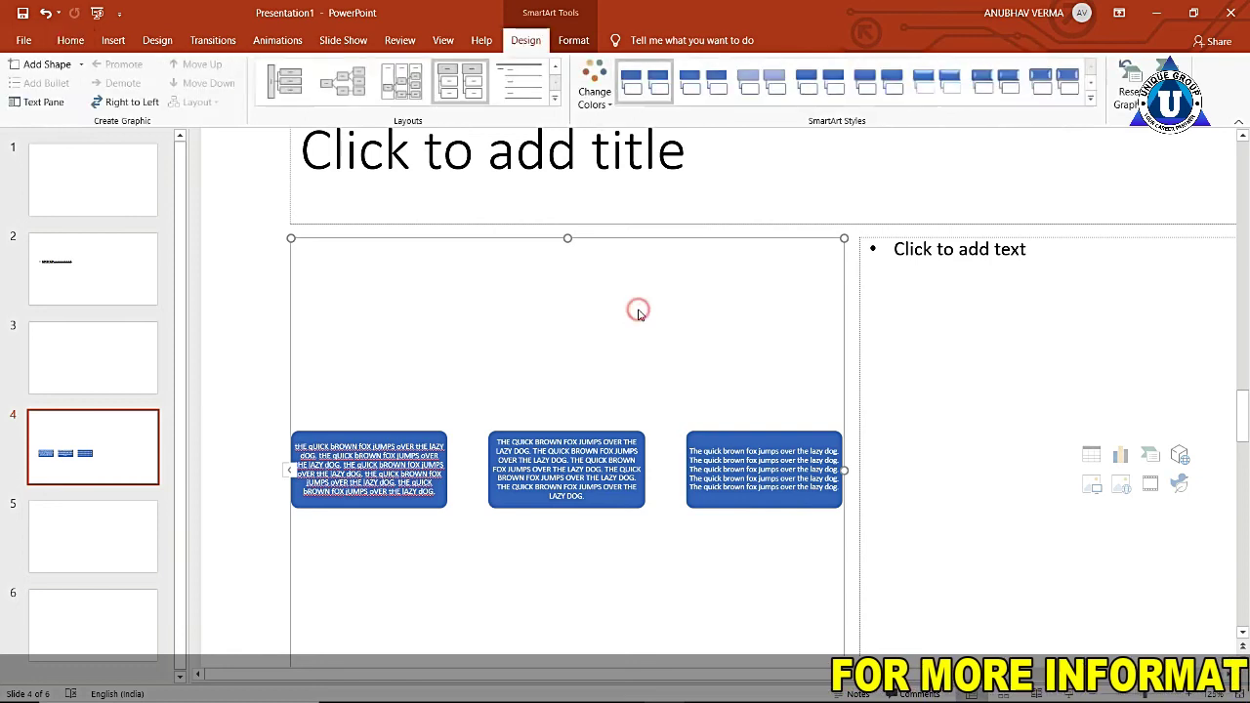
{"action": "left_click", "coordinate": [71, 40]}
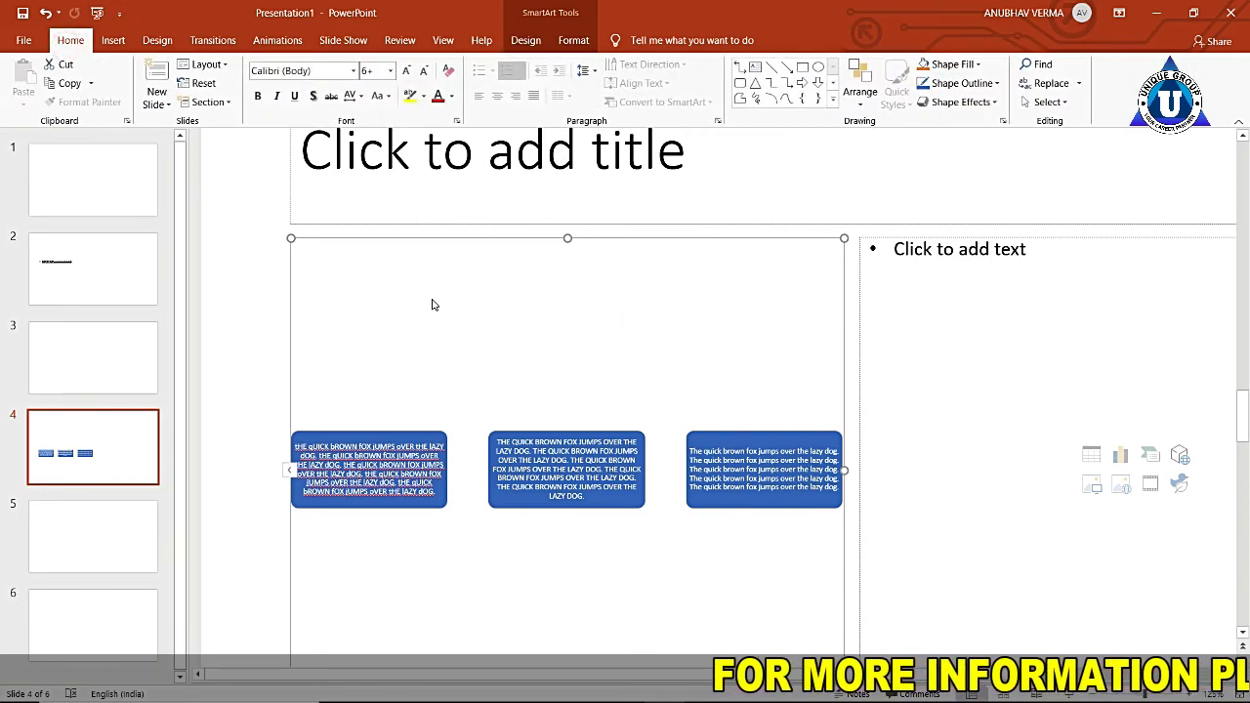
{"action": "left_click", "coordinate": [673, 268]}
{"action": "double_click", "coordinate": [571, 493]}
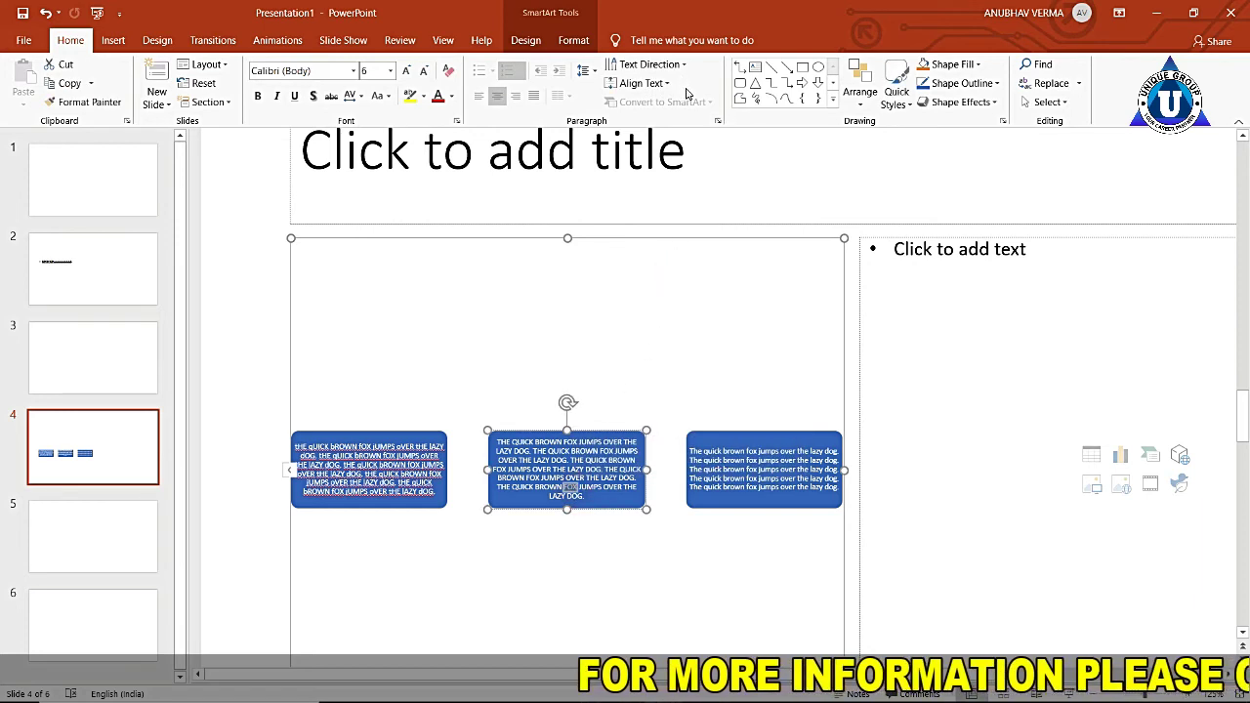
Draw down arrows above the middle and right blocks and a right arrow above the left block
{"action": "left_click", "coordinate": [820, 91]}
{"action": "mouse_move", "coordinate": [644, 283]}
{"action": "left_mouse_down"}
{"action": "mouse_move", "coordinate": [642, 392]}
{"action": "mouse_move", "coordinate": [582, 410]}
{"action": "left_mouse_up"}
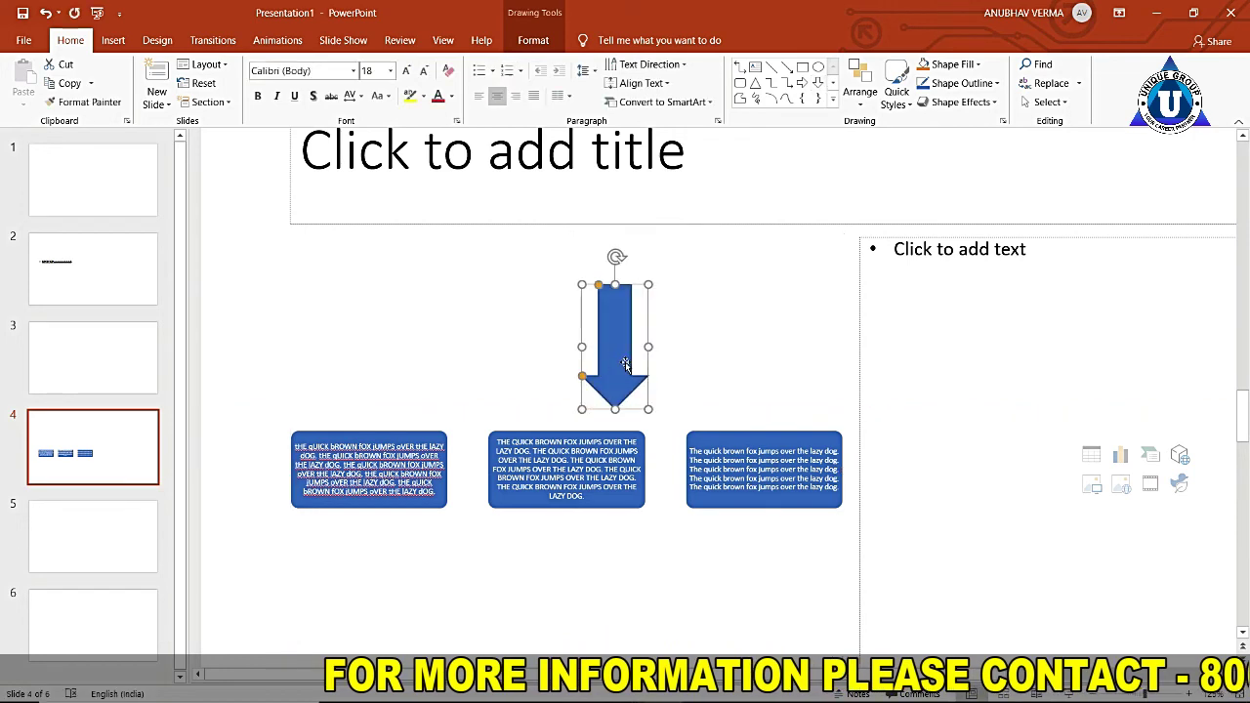
{"action": "left_click", "coordinate": [802, 305]}
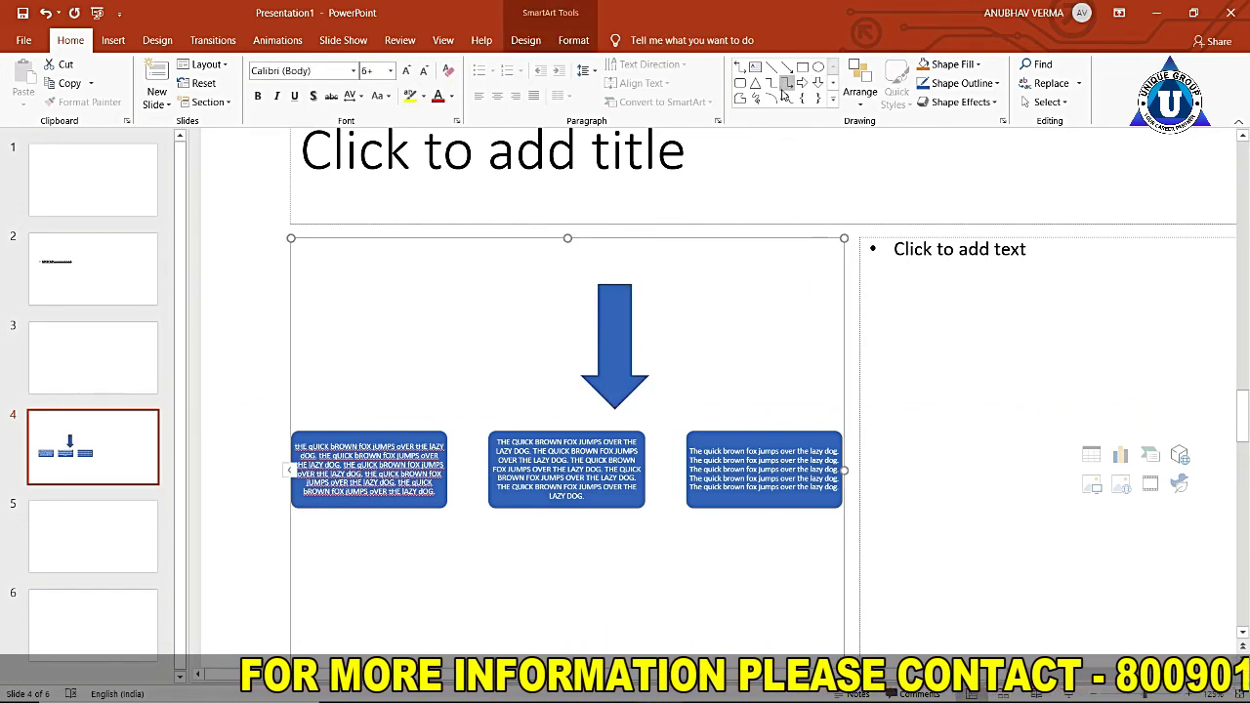
{"action": "left_click", "coordinate": [819, 83]}
{"action": "mouse_move", "coordinate": [773, 275]}
{"action": "left_mouse_down"}
{"action": "mouse_move", "coordinate": [769, 342]}
{"action": "mouse_move", "coordinate": [698, 410]}
{"action": "left_mouse_up"}
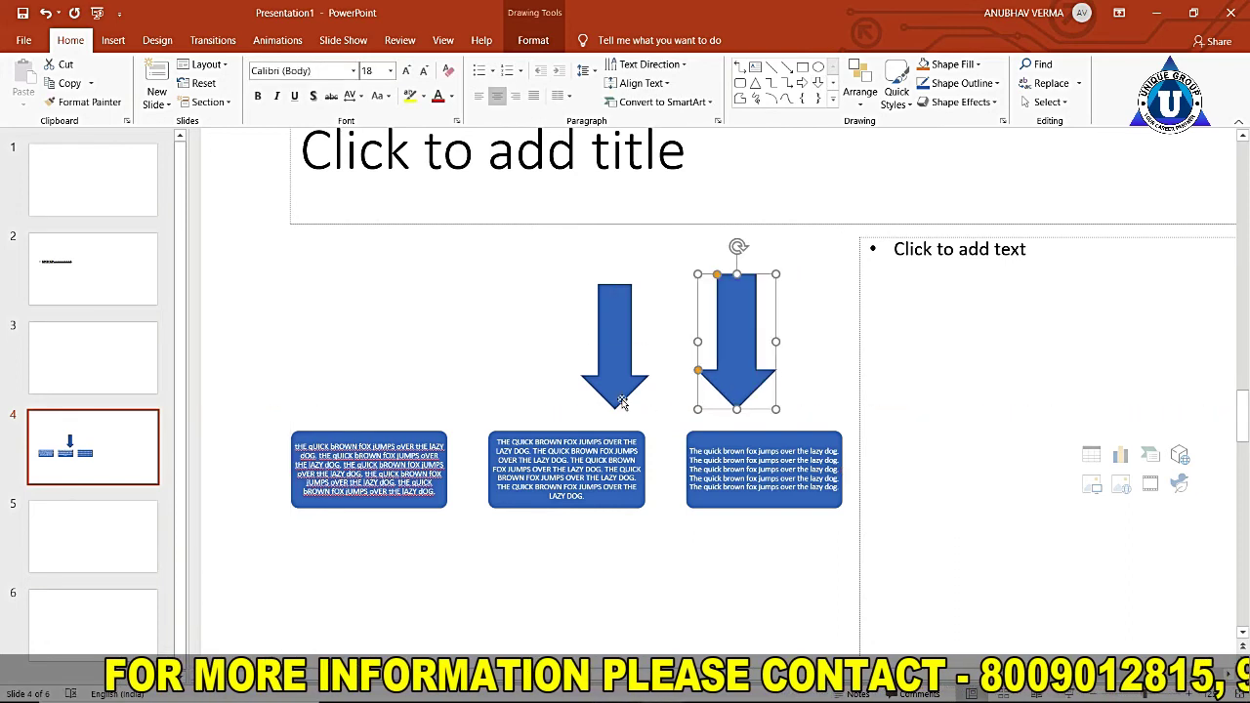
{"action": "left_click", "coordinate": [802, 83]}
{"action": "left_click_drag", "start_coordinate": [291, 313], "coordinate": [488, 391]}
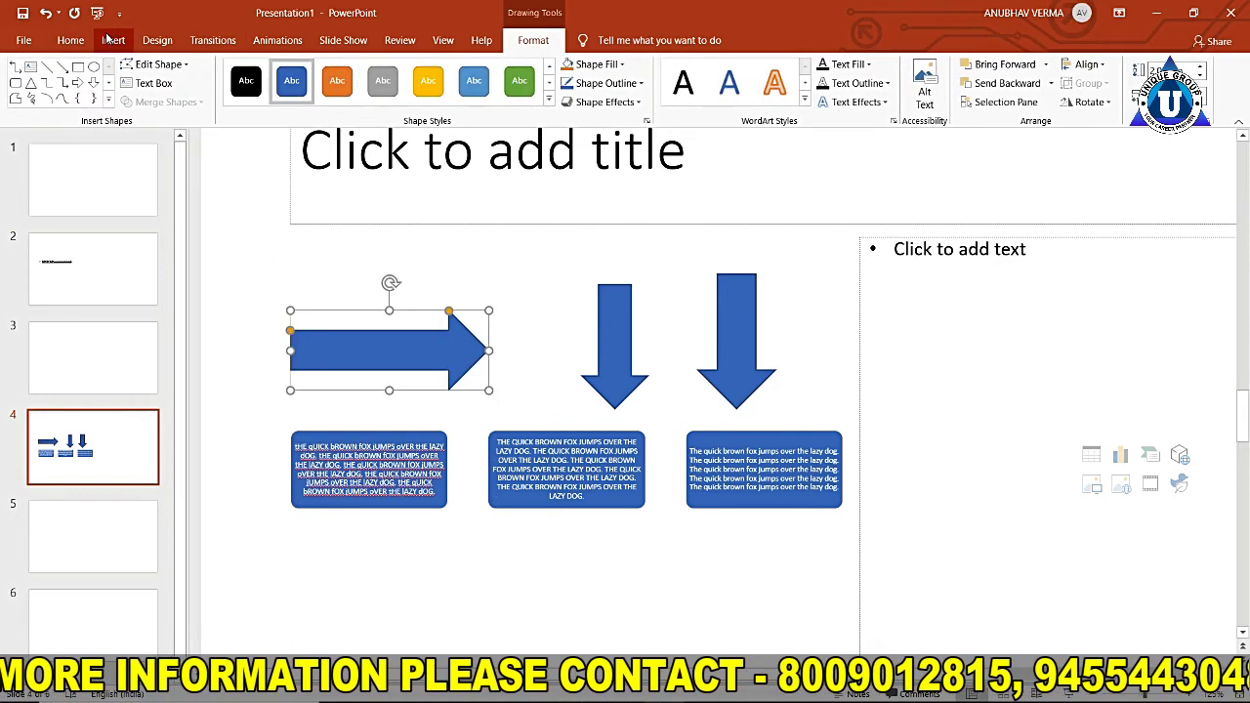
{"action": "left_click", "coordinate": [71, 40]}
Draw a brace below the middle block
{"action": "left_click", "coordinate": [803, 98]}
{"action": "left_click_drag", "start_coordinate": [628, 528], "coordinate": [516, 636]}
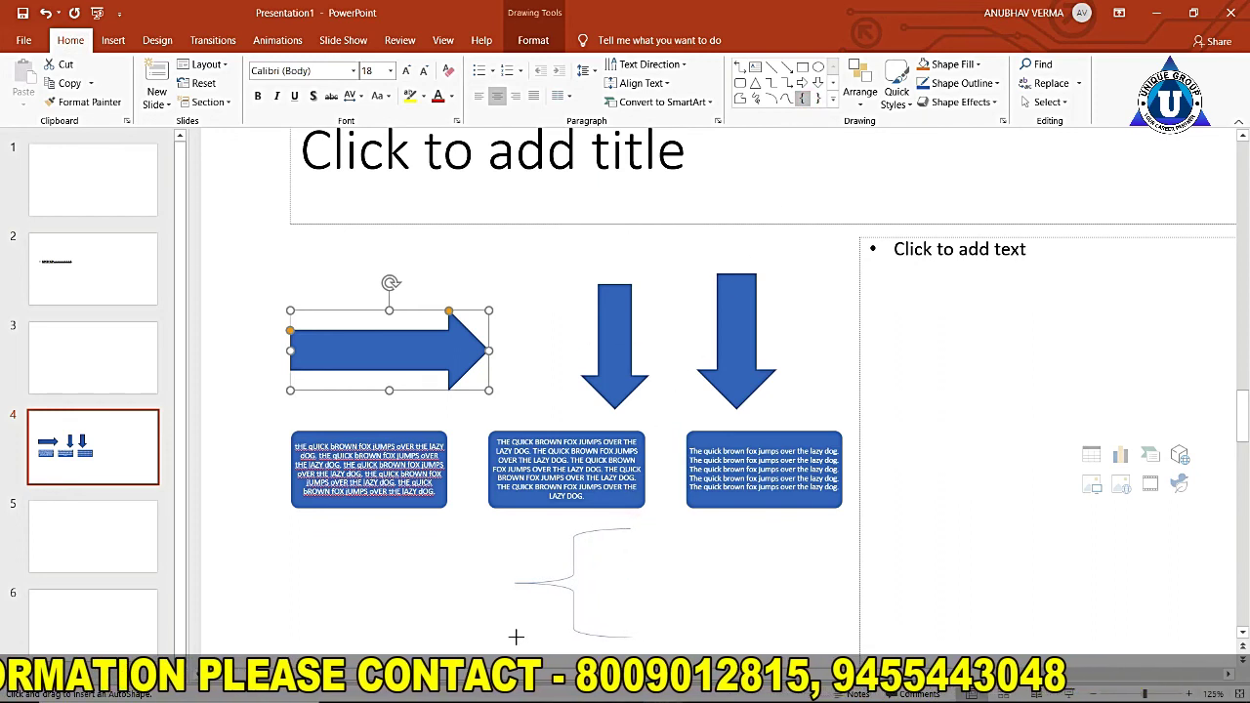
{"action": "mouse_move", "coordinate": [516, 637]}
{"action": "left_mouse_down"}
{"action": "mouse_move", "coordinate": [427, 640]}
{"action": "mouse_move", "coordinate": [523, 645]}
{"action": "mouse_move", "coordinate": [576, 627]}
{"action": "left_mouse_up"}
{"action": "left_click", "coordinate": [732, 558]}
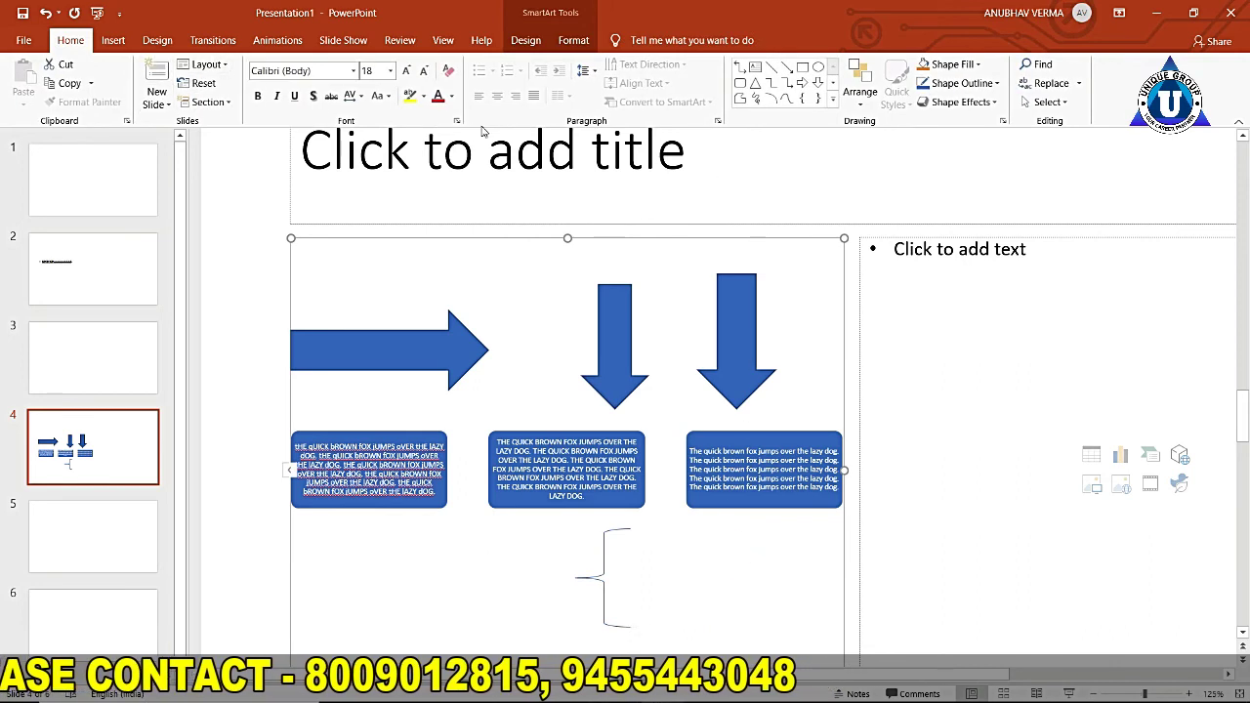
{"action": "left_click", "coordinate": [965, 65]}
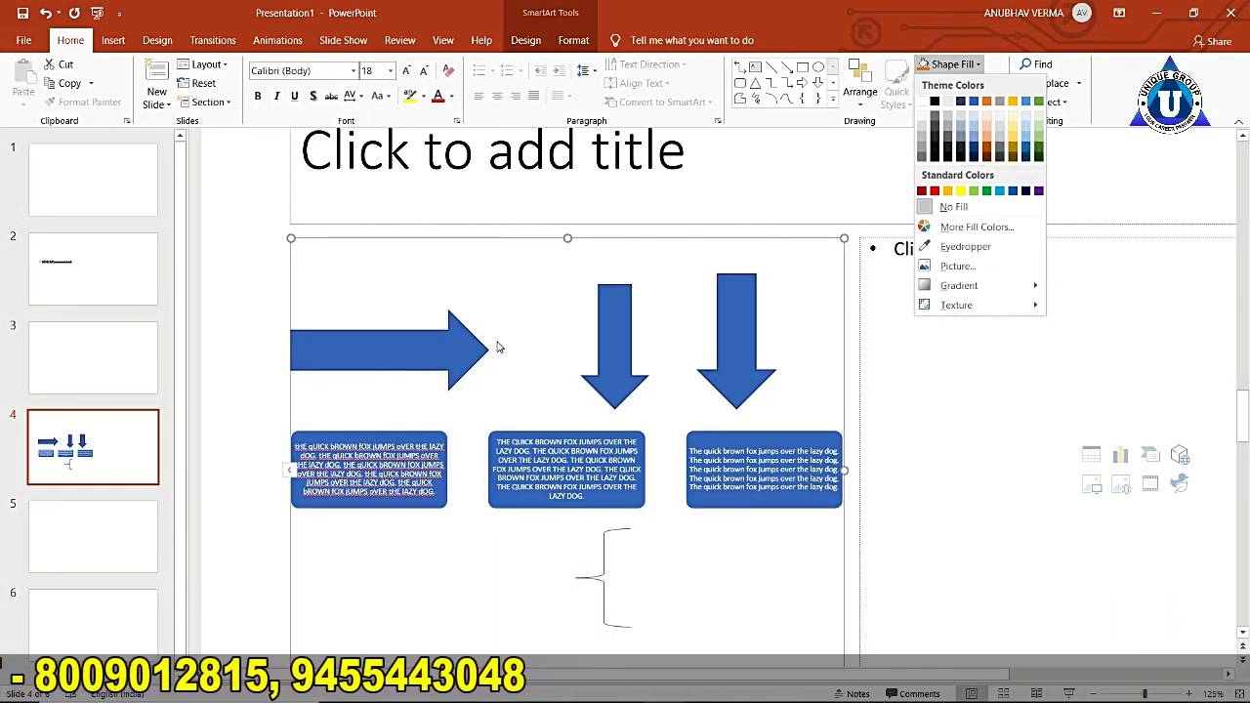
Give the SmartArt graphic a yellow Shape Fill and a Shape Outline colour
{"action": "left_click", "coordinate": [1013, 135]}
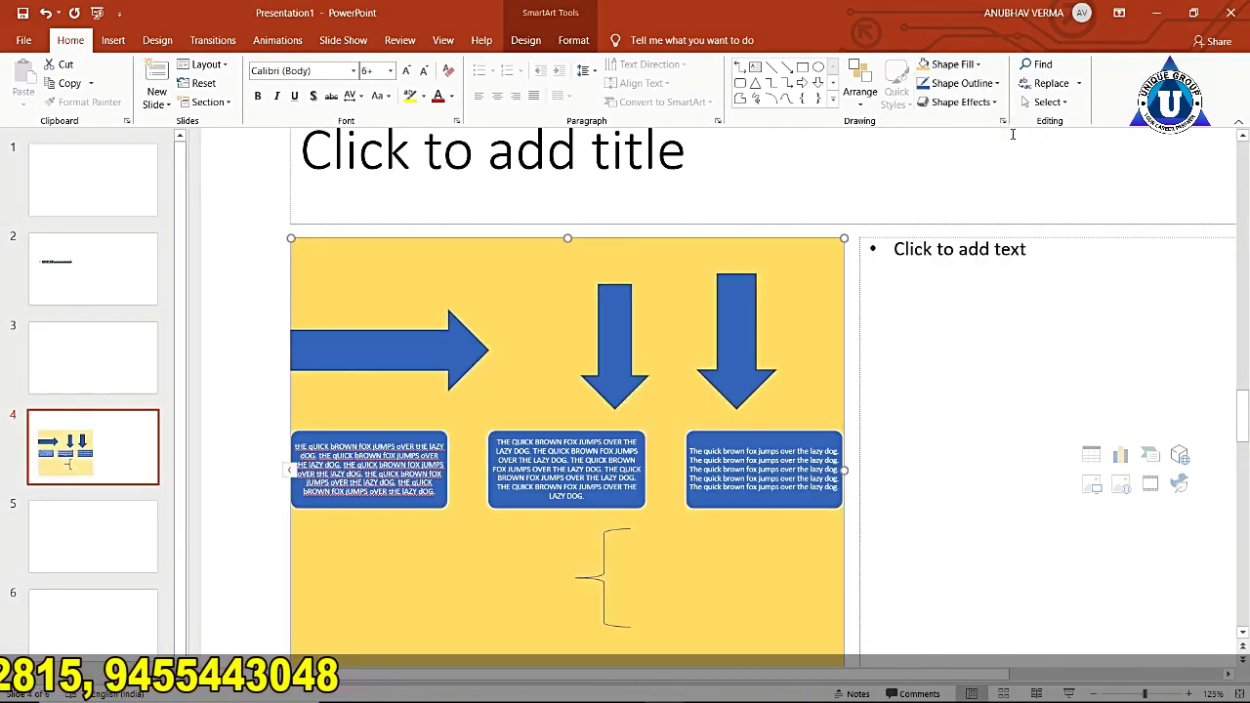
{"action": "left_click", "coordinate": [996, 83]}
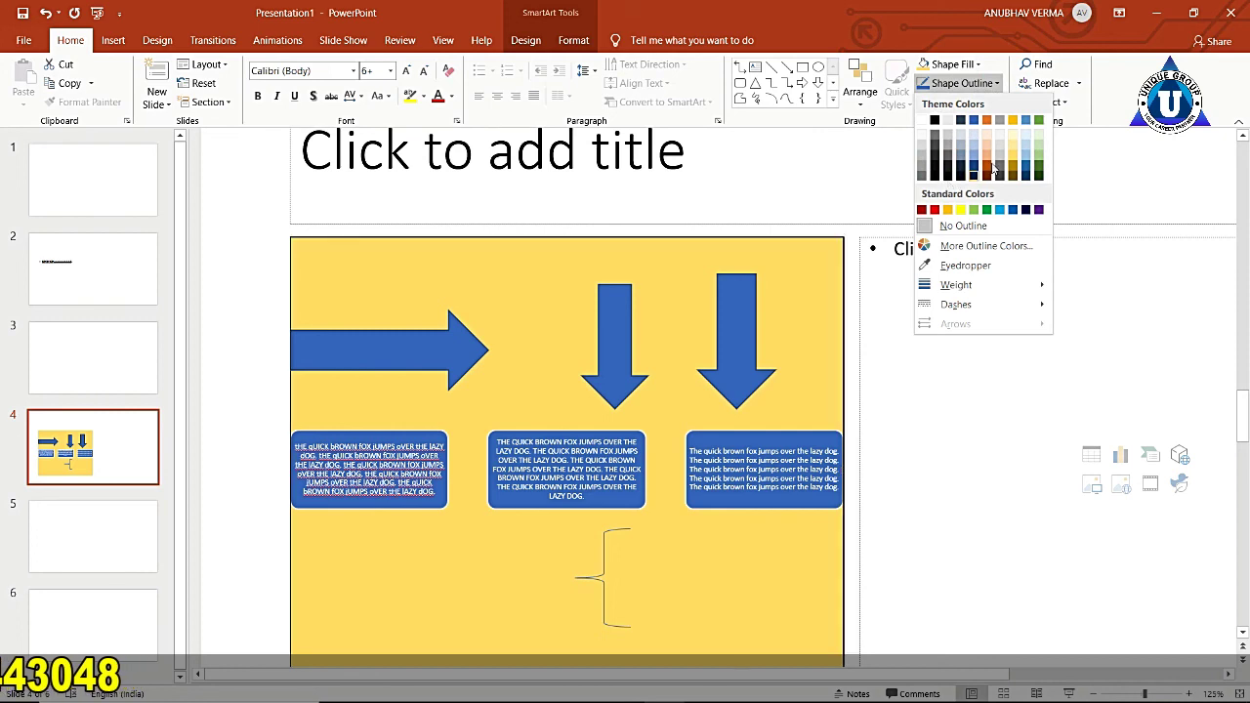
{"action": "left_click", "coordinate": [1025, 159]}
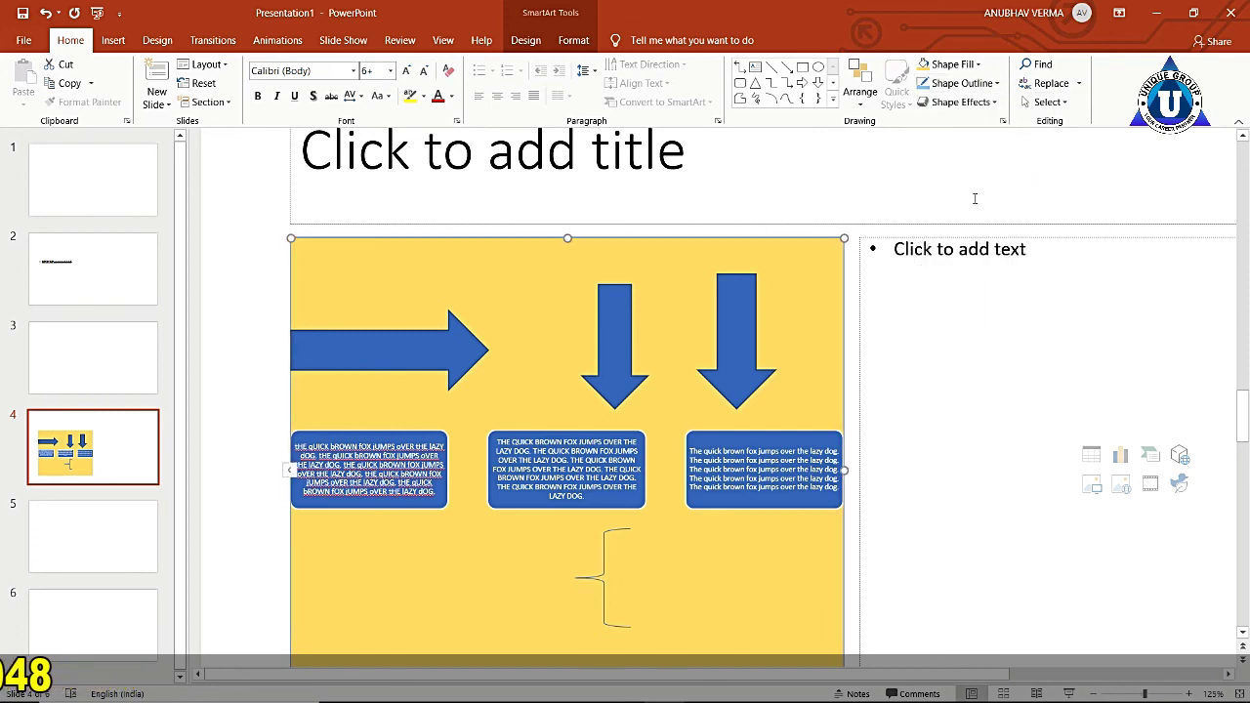
{"action": "left_click", "coordinate": [942, 105]}
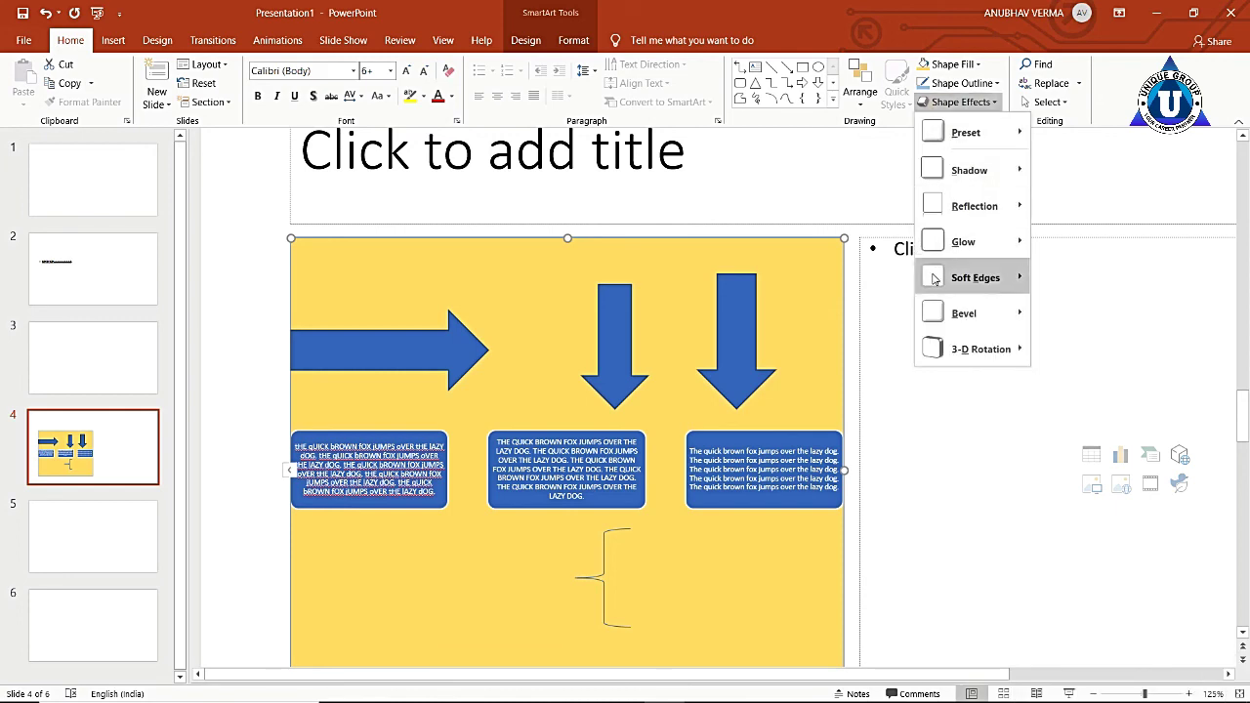
Apply a Parallel 3-D Rotation preset to the blocks, then switch to another Parallel preset
{"action": "mouse_move", "coordinate": [931, 359]}
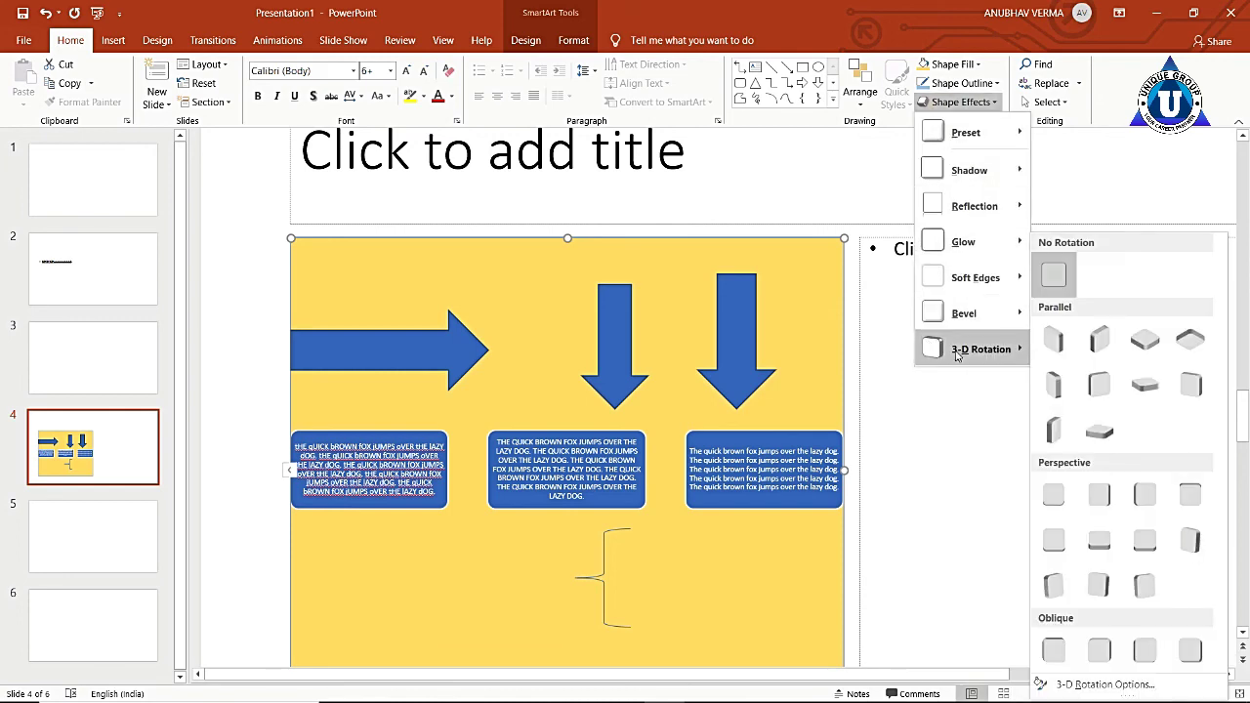
{"action": "left_click", "coordinate": [1054, 380]}
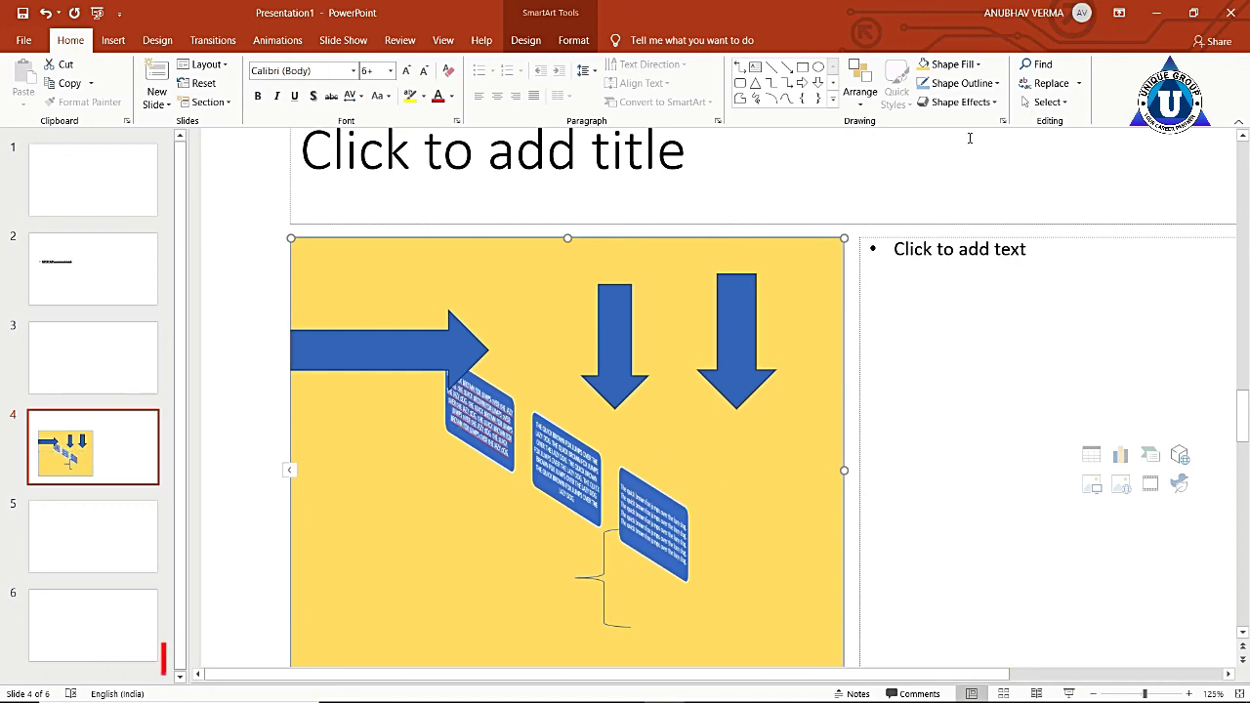
{"action": "left_click", "coordinate": [959, 101]}
{"action": "mouse_move", "coordinate": [1001, 352]}
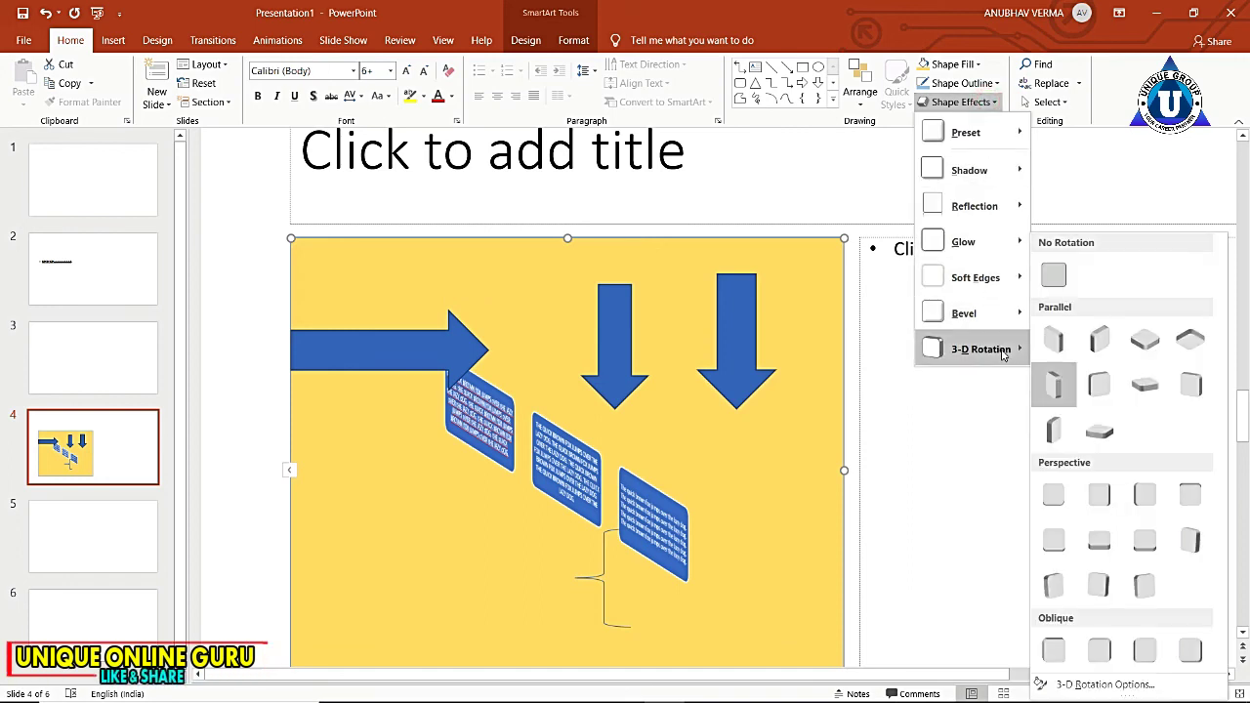
{"action": "left_click", "coordinate": [1067, 435]}
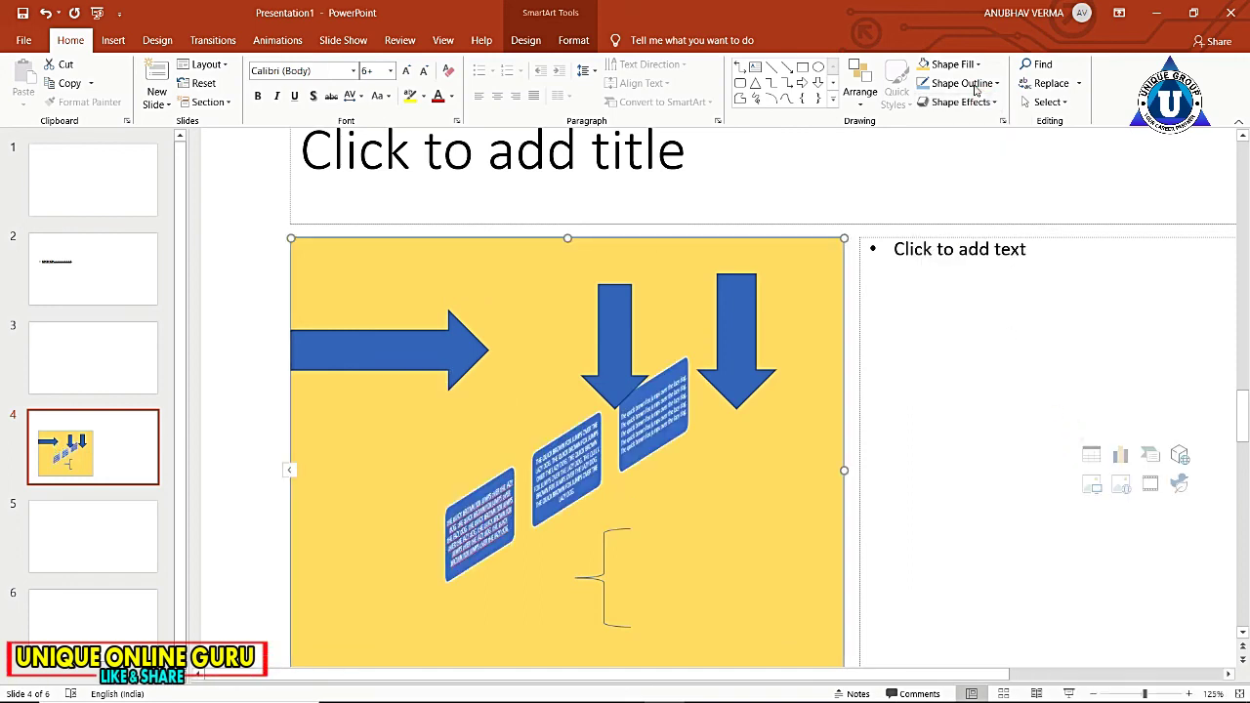